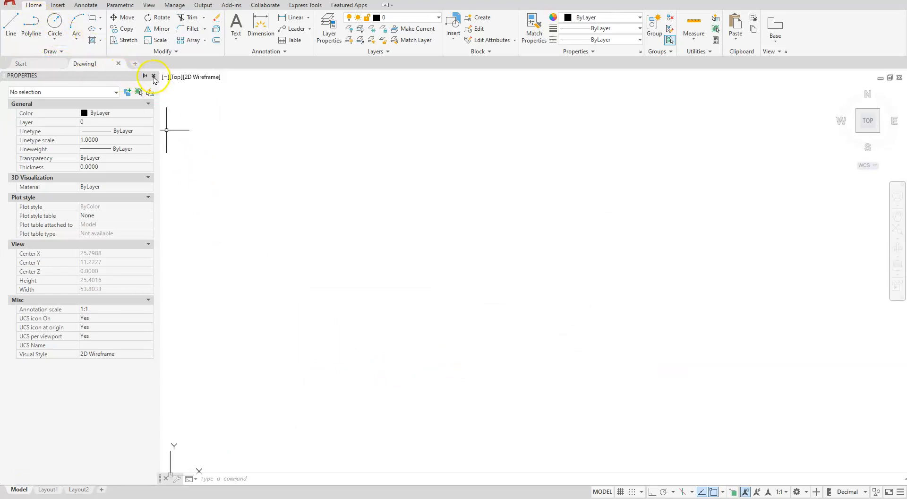
Close the Properties palette and draw a circle with a radius of 0.5 in the empty drawing
{"action": "left_click", "coordinate": [153, 76]}
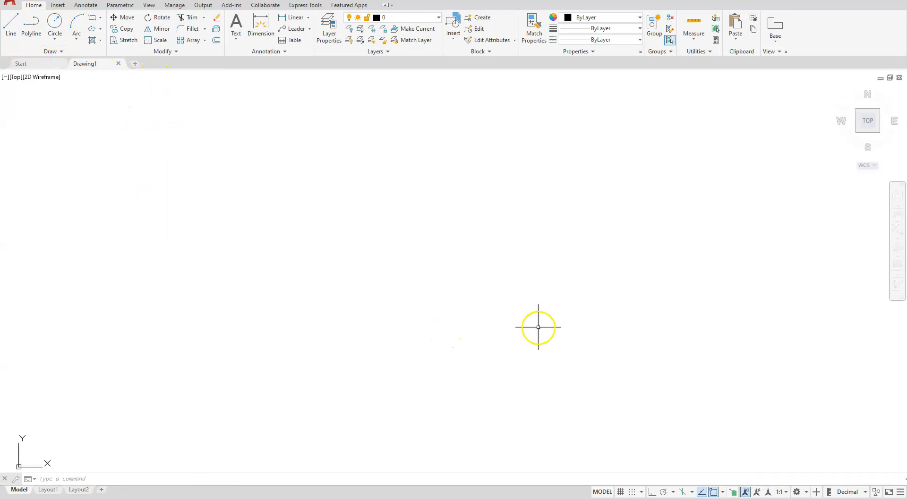
{"action": "left_click", "coordinate": [53, 26]}
{"action": "left_click", "coordinate": [311, 377]}
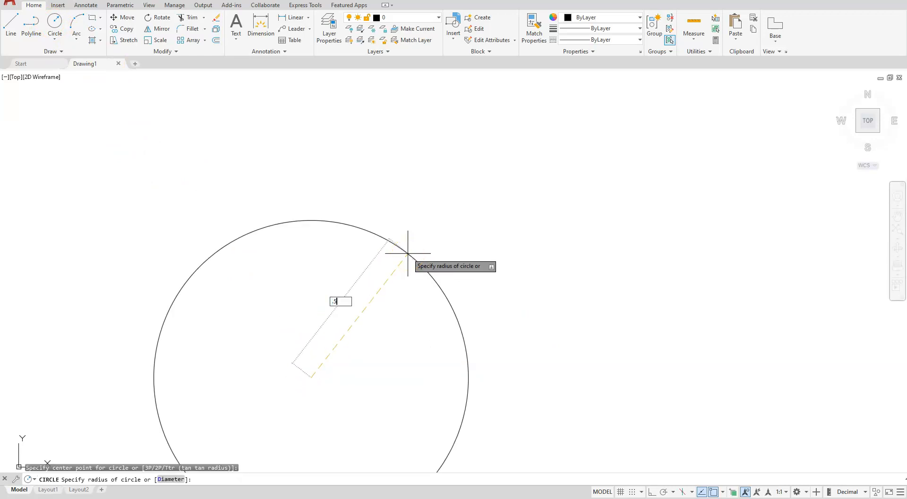
{"action": "key", "text": "Return"}
{"action": "scroll", "coordinate": [296, 375], "scroll_direction": "up", "scroll_amount": 4}
{"action": "scroll", "coordinate": [372, 397], "scroll_direction": "down", "scroll_amount": 2}
{"action": "middle_click_drag", "start_coordinate": [374, 398], "coordinate": [240, 324]}
{"action": "scroll", "coordinate": [240, 325], "scroll_direction": "up", "scroll_amount": 3}
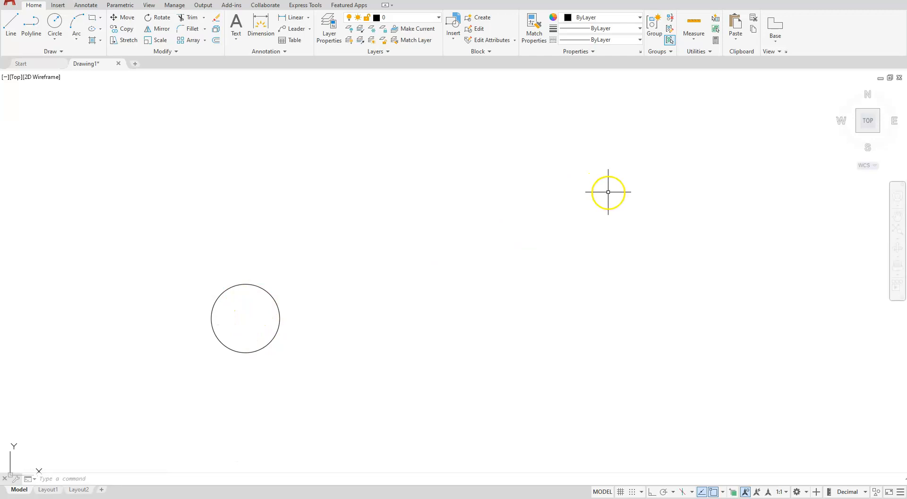
With Ortho on, draw construction lines from the circle's centre, 1 unit straight up and 6 units horizontally to the right
{"action": "left_click", "coordinate": [13, 26]}
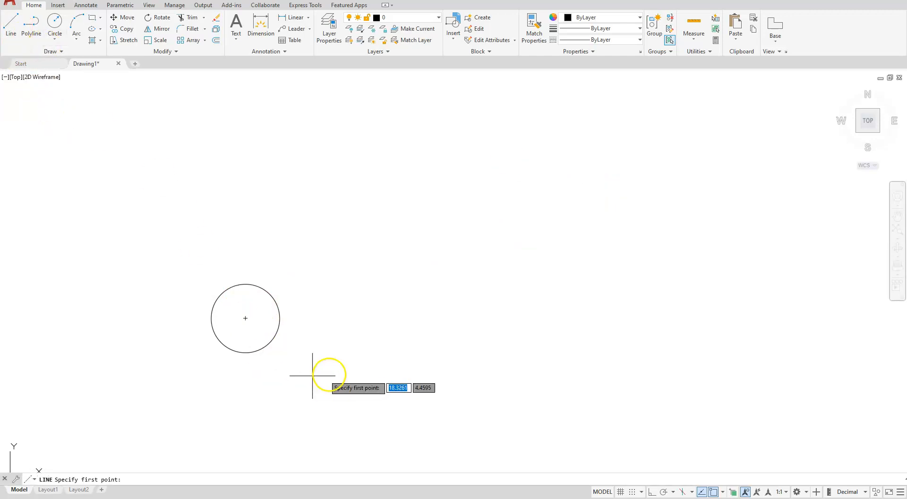
{"action": "left_click", "coordinate": [245, 318]}
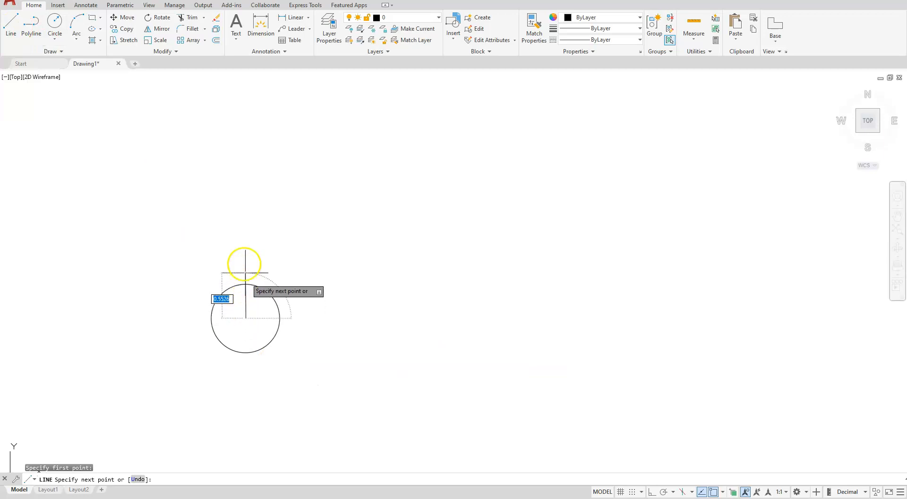
{"action": "left_click", "coordinate": [650, 494]}
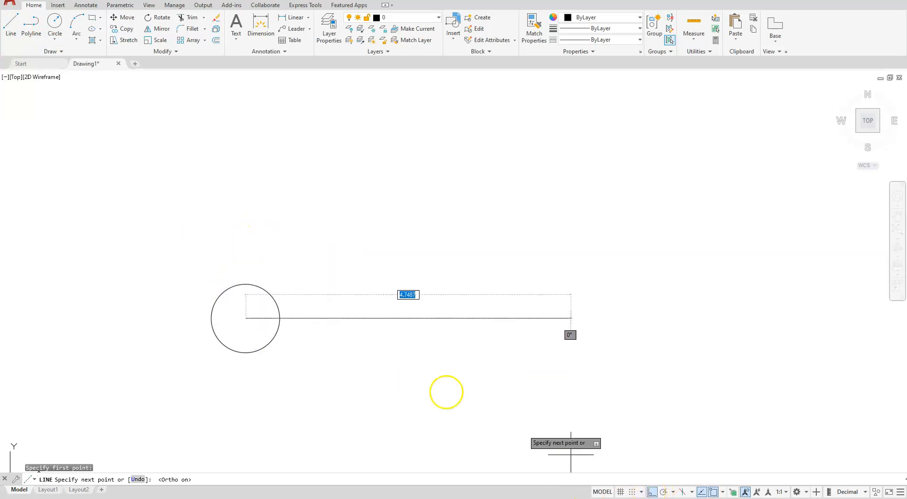
{"action": "key", "text": "Return"}
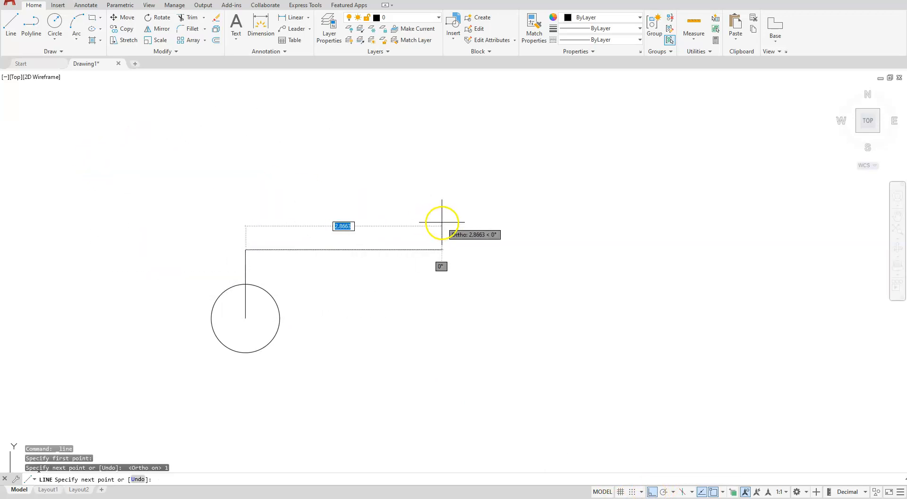
{"action": "key", "text": "Return"}
{"action": "key", "text": "Escape"}
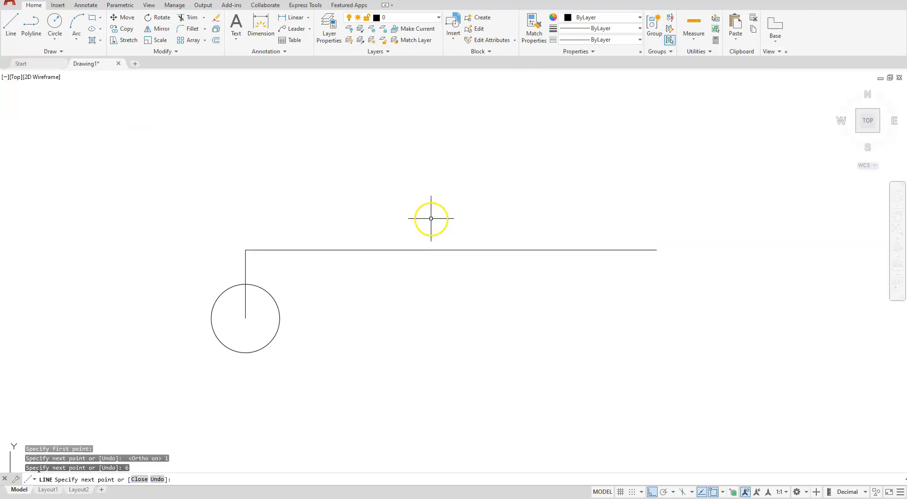
Draw a circle with a diameter of 2 centred on the free end of the horizontal construction line
{"action": "middle_click_drag", "start_coordinate": [723, 355], "coordinate": [634, 396]}
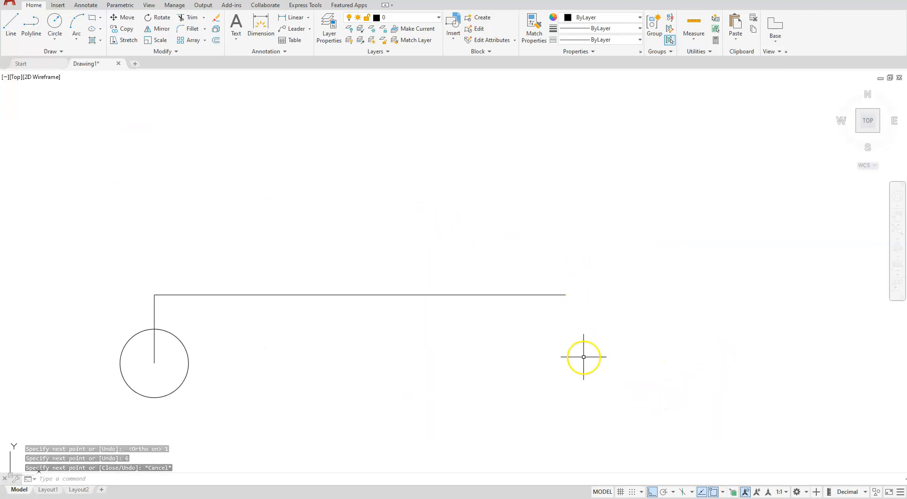
{"action": "left_click", "coordinate": [54, 37]}
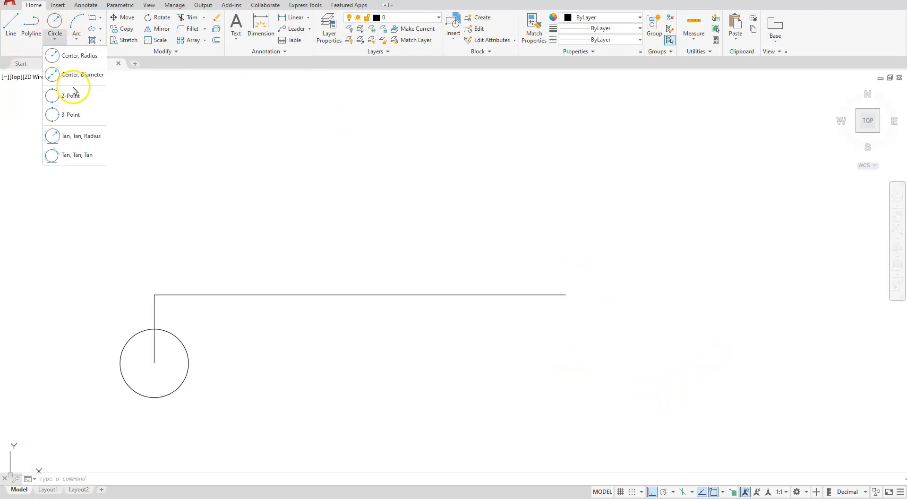
{"action": "left_click", "coordinate": [71, 75]}
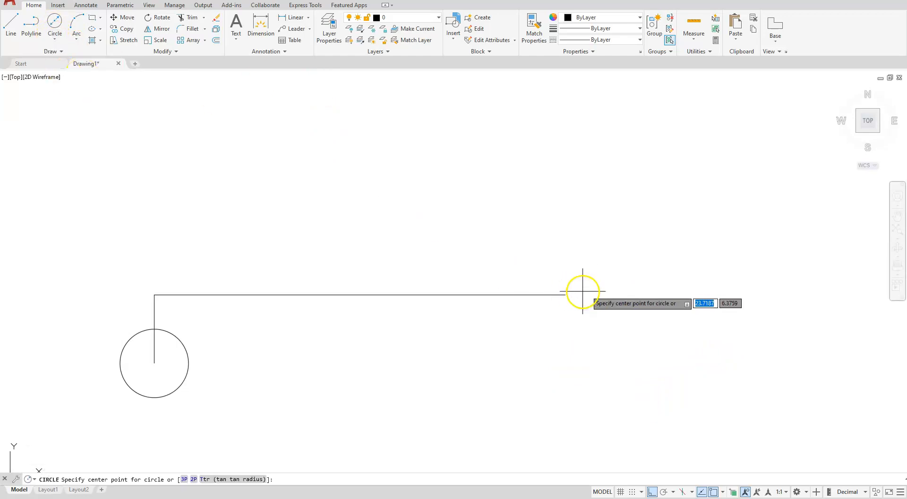
{"action": "left_click", "coordinate": [566, 293]}
{"action": "type", "text": "2"}
{"action": "key", "text": "Return"}
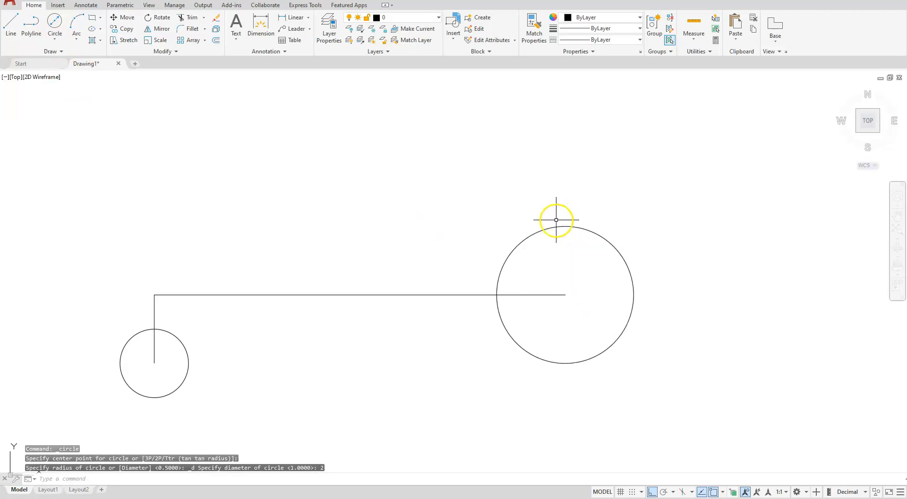
Draw a concentric circle with a diameter of 1 inside the 2-unit diameter circle
{"action": "scroll", "coordinate": [549, 301], "scroll_direction": "up", "scroll_amount": 2}
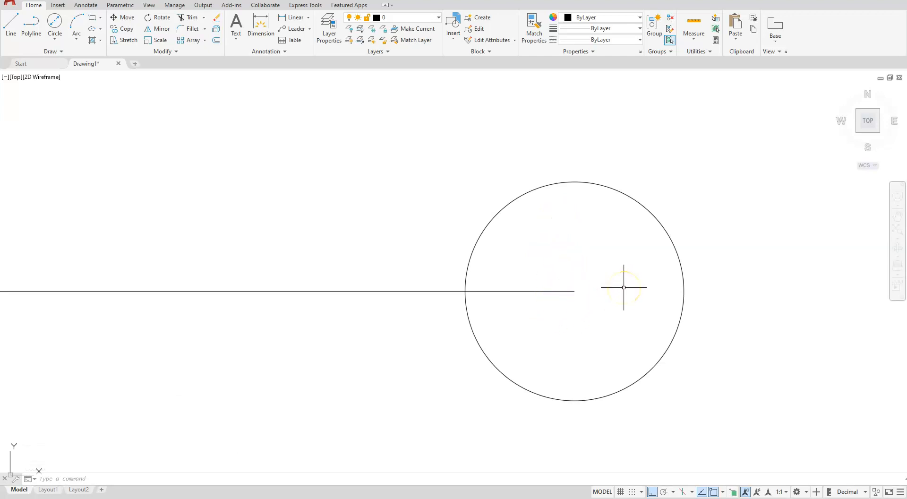
{"action": "left_click", "coordinate": [54, 40]}
{"action": "left_click", "coordinate": [75, 76]}
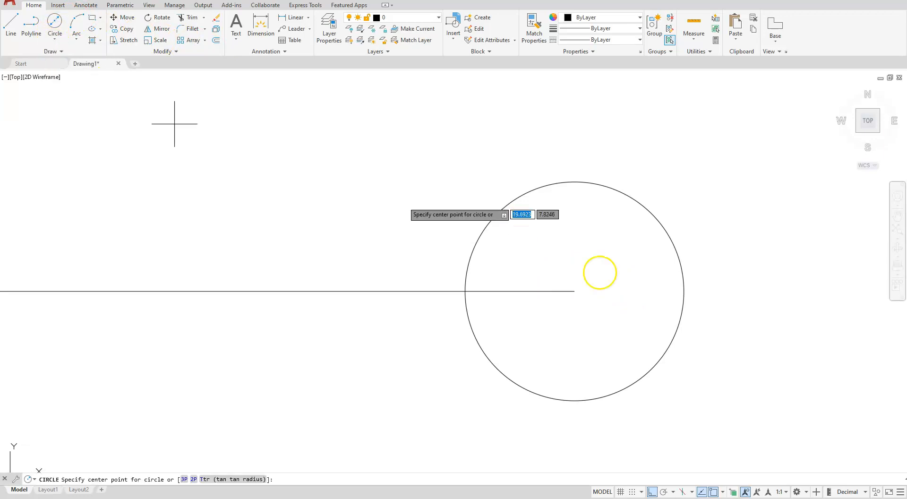
{"action": "left_click", "coordinate": [577, 292]}
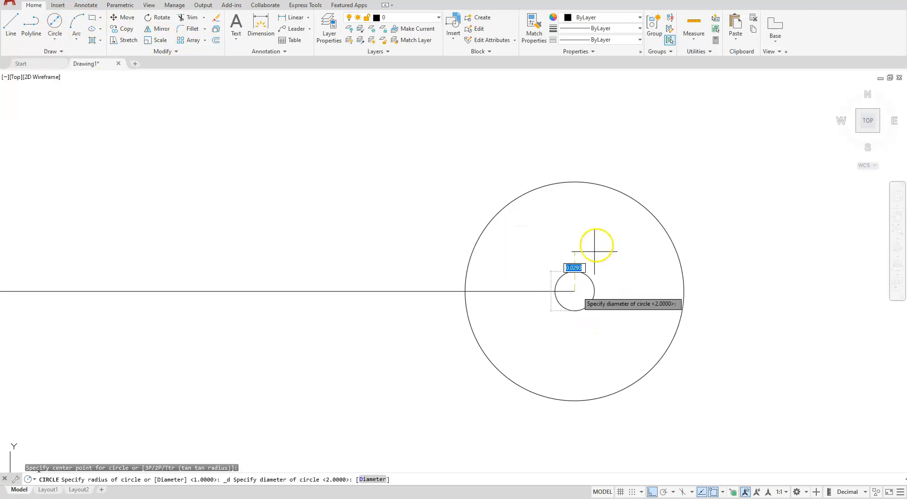
{"action": "key", "text": "Return"}
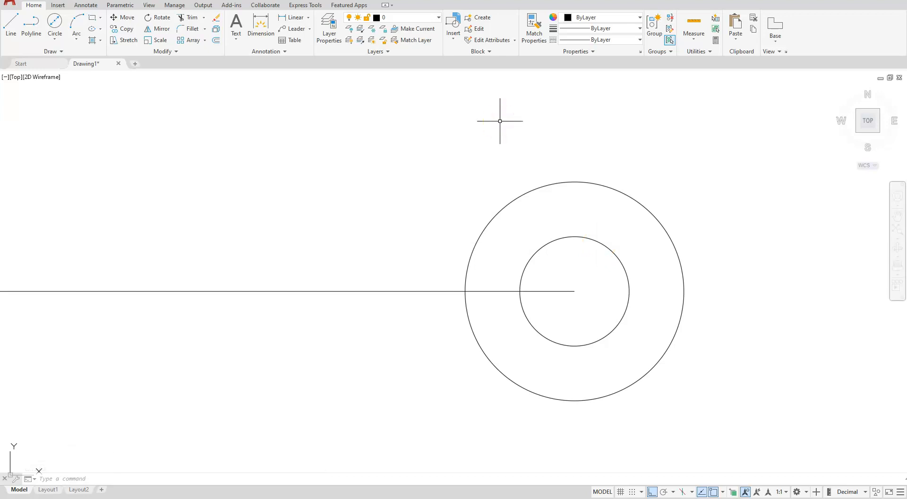
Draw a six-sided polygon at the concentric circles' centre, circumscribed about the inner circle and sized to its top quadrant
{"action": "left_click", "coordinate": [101, 20]}
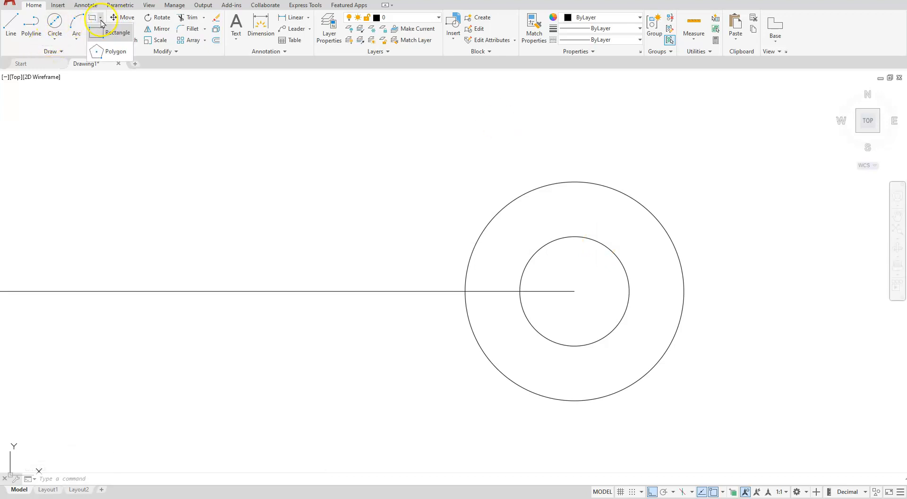
{"action": "left_click", "coordinate": [117, 52]}
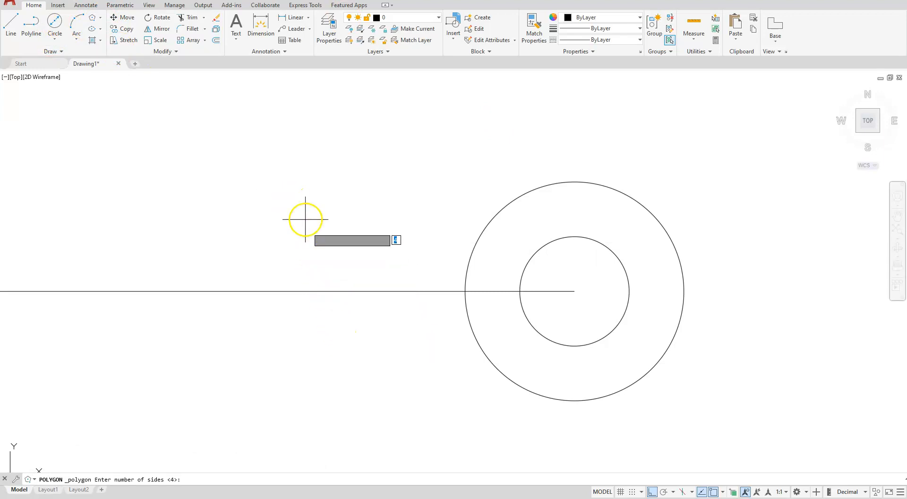
{"action": "type", "text": "6"}
{"action": "key", "text": "Return"}
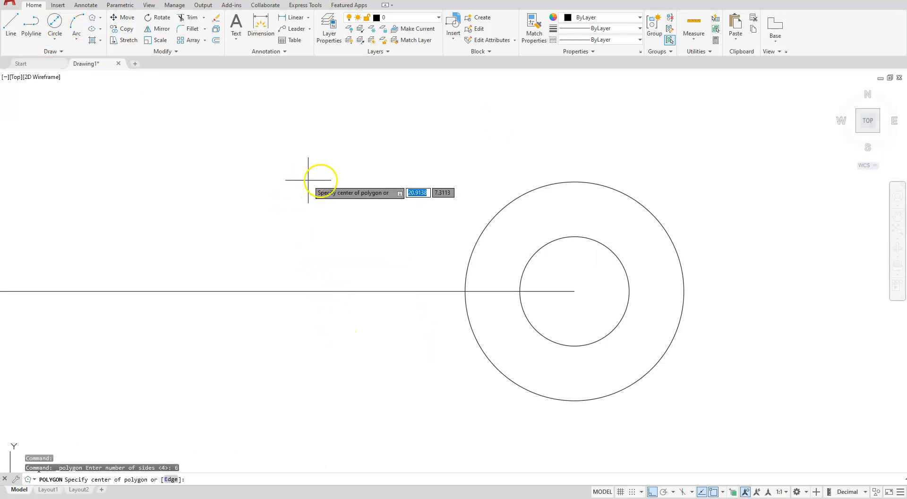
{"action": "left_click", "coordinate": [573, 291]}
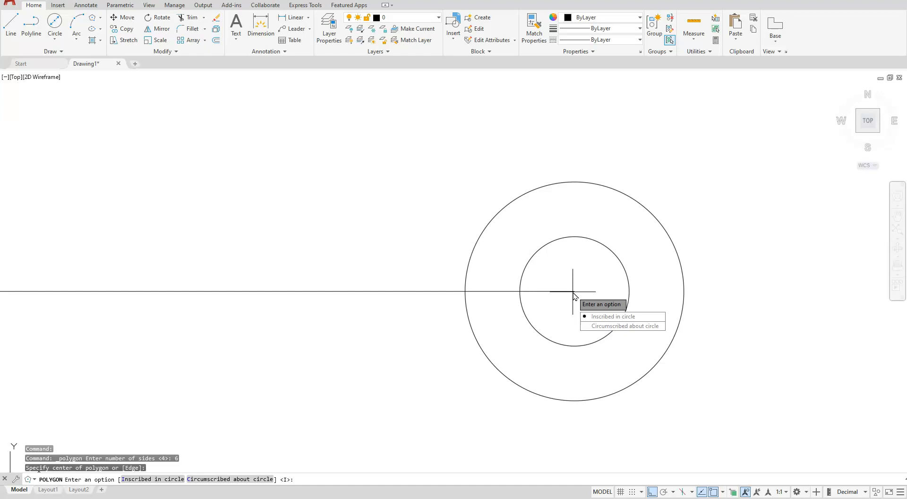
{"action": "left_click", "coordinate": [624, 326]}
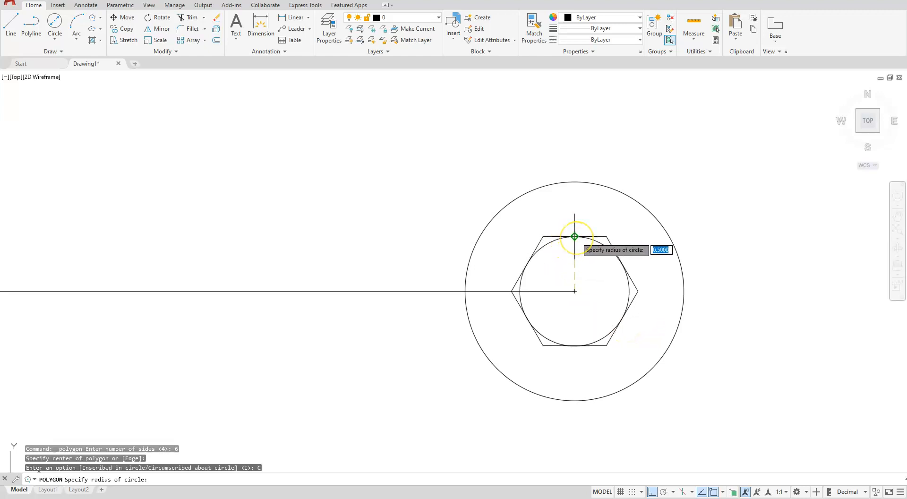
{"action": "left_click", "coordinate": [574, 236]}
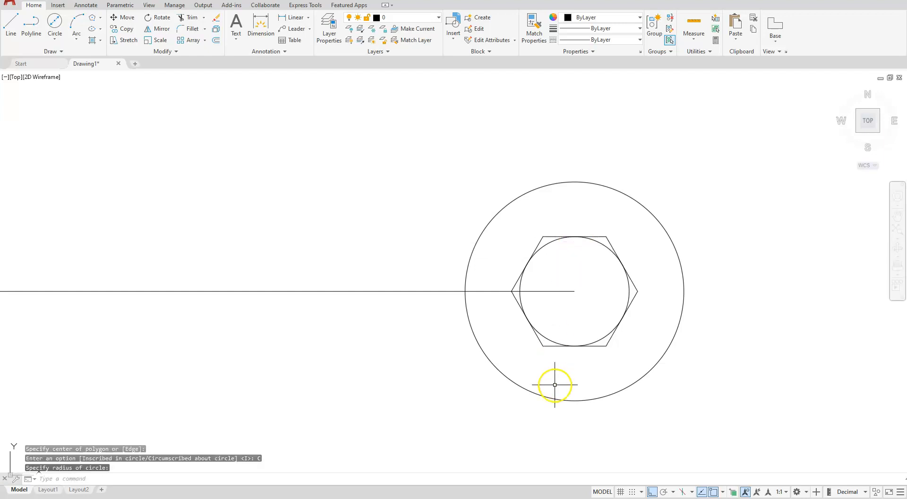
Delete the two construction lines and the circle inside the hexagon
{"action": "scroll", "coordinate": [512, 380], "scroll_direction": "down", "scroll_amount": 2}
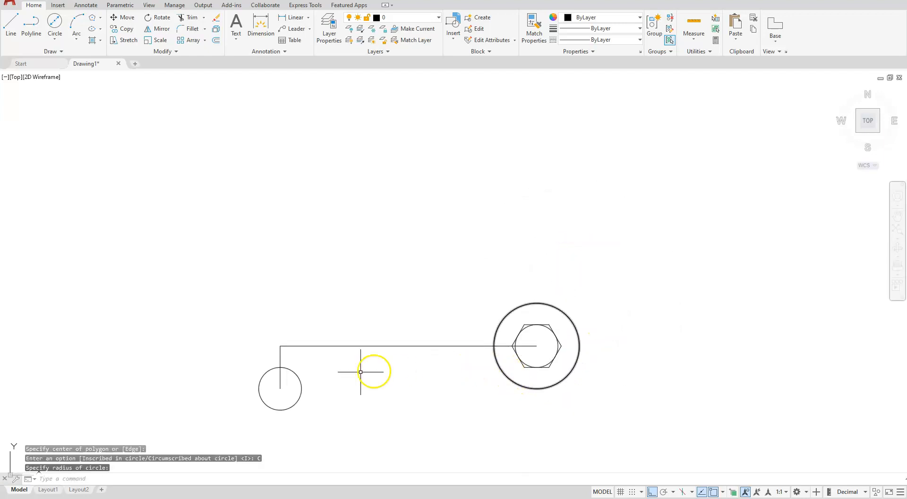
{"action": "left_click", "coordinate": [295, 337]}
{"action": "left_click", "coordinate": [245, 360]}
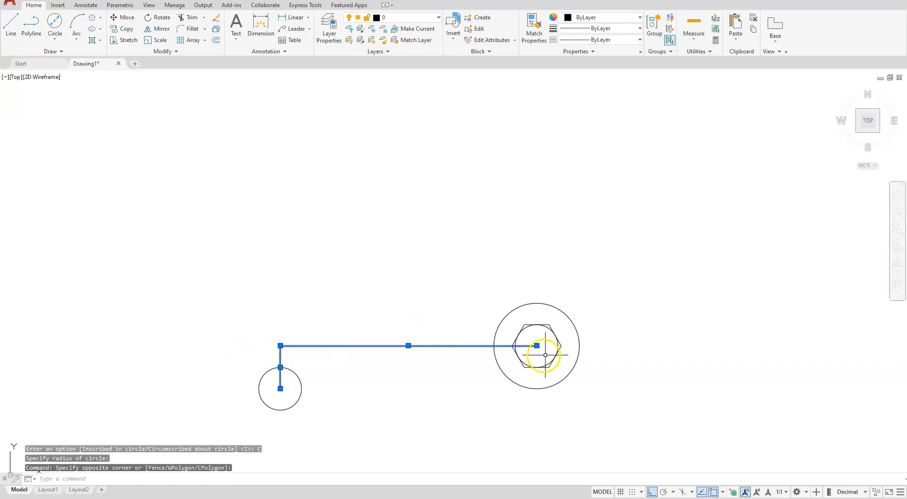
{"action": "scroll", "coordinate": [548, 362], "scroll_direction": "up", "scroll_amount": 6}
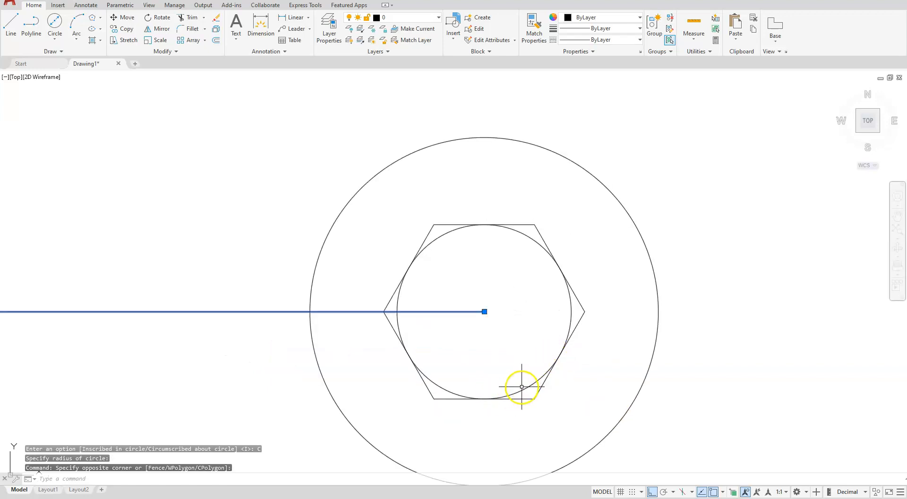
{"action": "left_click", "coordinate": [521, 386]}
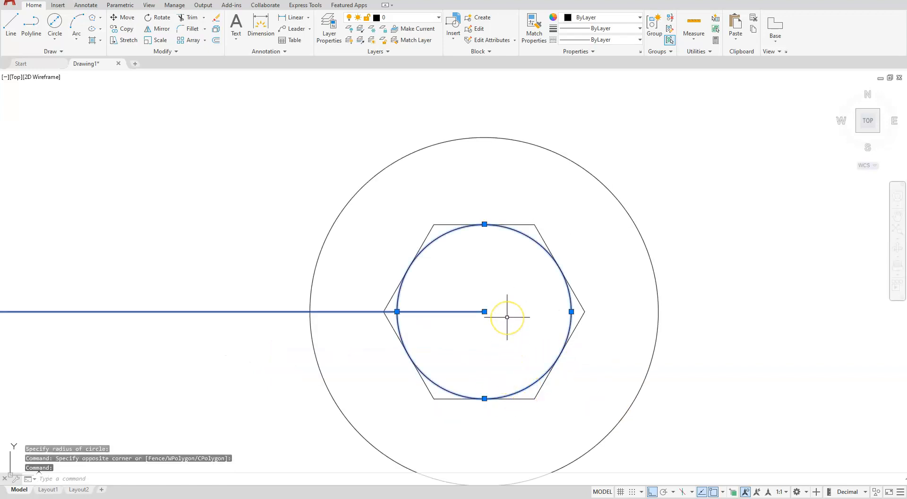
{"action": "key", "text": "Delete"}
Try a fillet of radius 6 between the large circle and the small circle, and erase the resulting arc
{"action": "scroll", "coordinate": [508, 302], "scroll_direction": "down", "scroll_amount": 6}
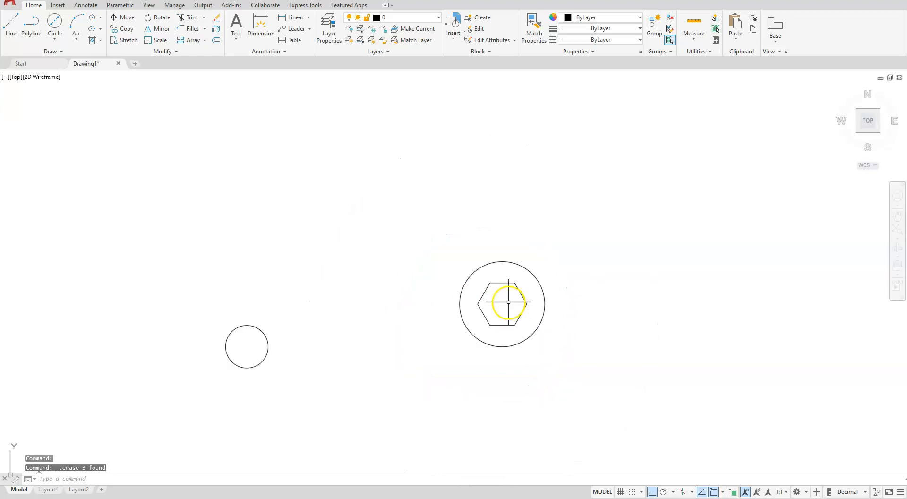
{"action": "mouse_move", "coordinate": [350, 350]}
{"action": "middle_mouse_down"}
{"action": "mouse_move", "coordinate": [361, 319]}
{"action": "mouse_move", "coordinate": [376, 320]}
{"action": "middle_mouse_up"}
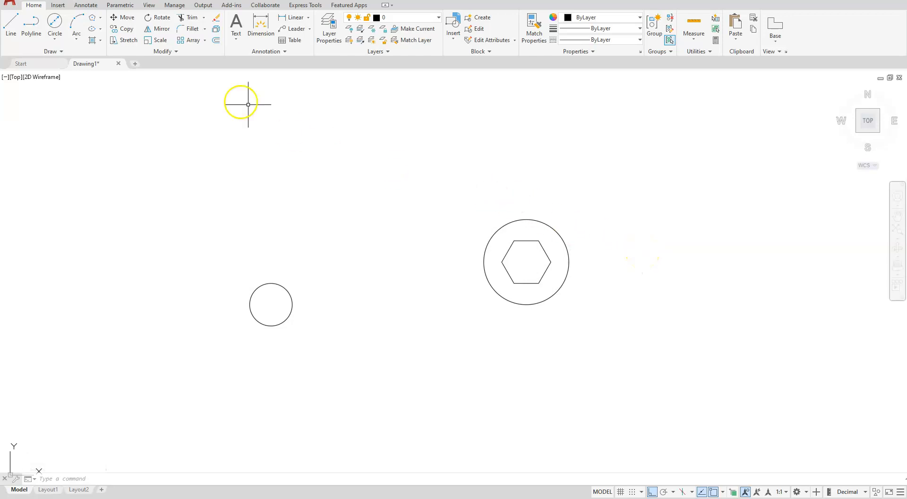
{"action": "left_click", "coordinate": [188, 29]}
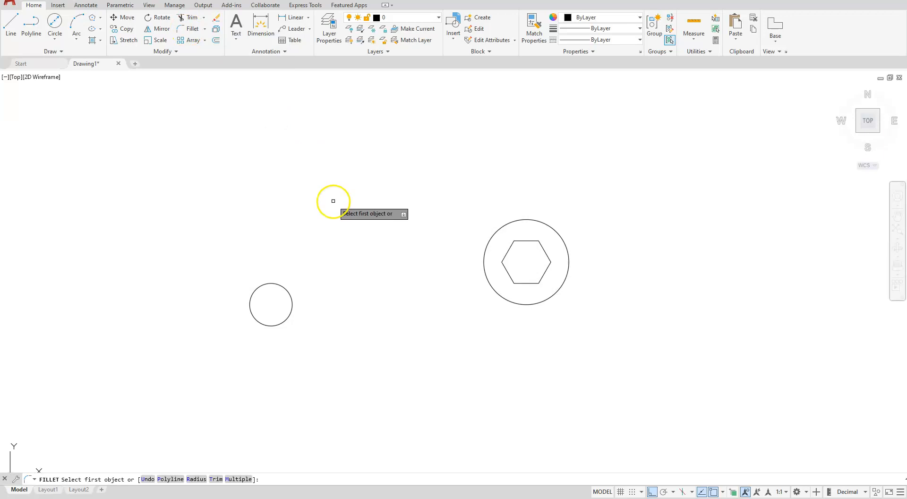
{"action": "left_click", "coordinate": [195, 478]}
{"action": "key", "text": "Return"}
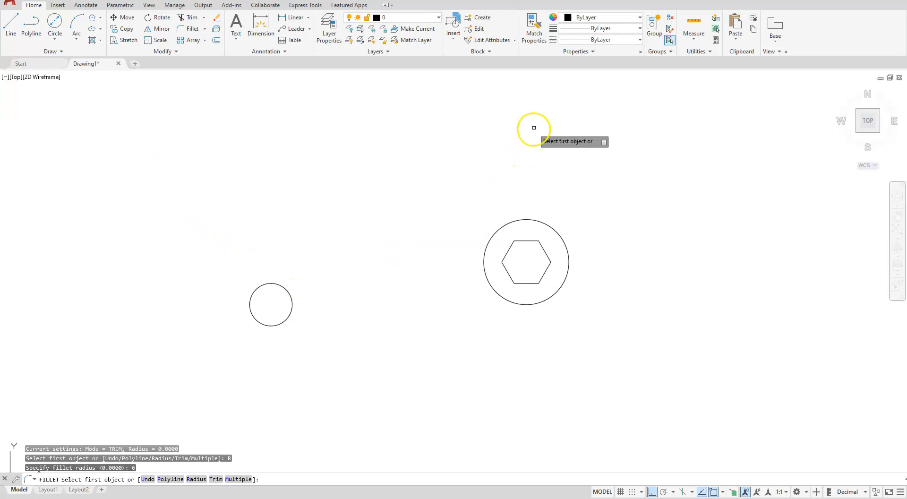
{"action": "left_click", "coordinate": [559, 233]}
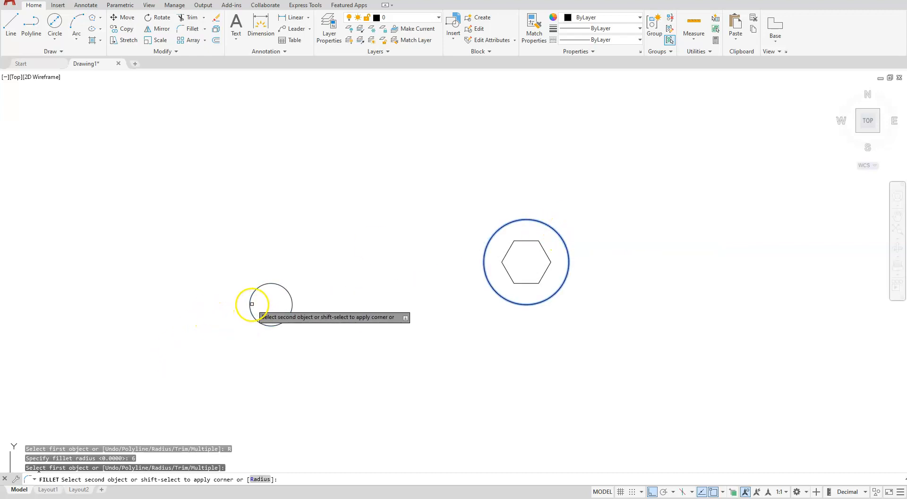
{"action": "left_click", "coordinate": [250, 310]}
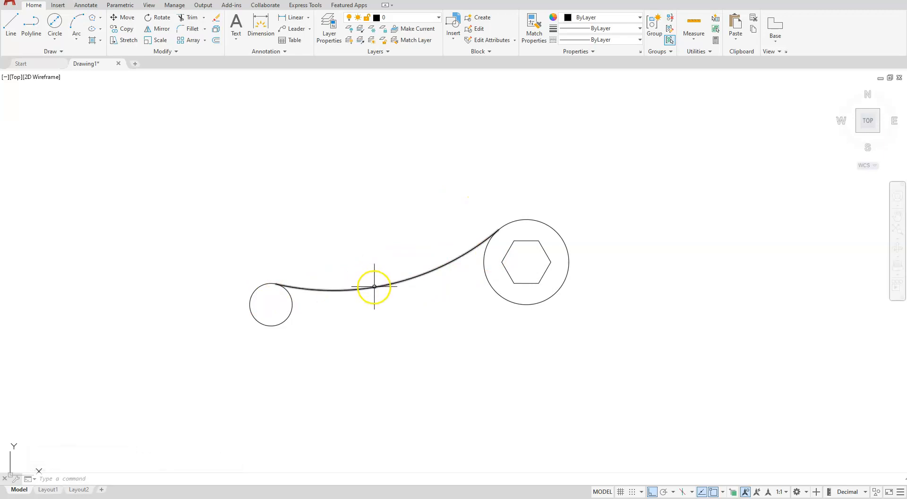
{"action": "key", "text": "Delete"}
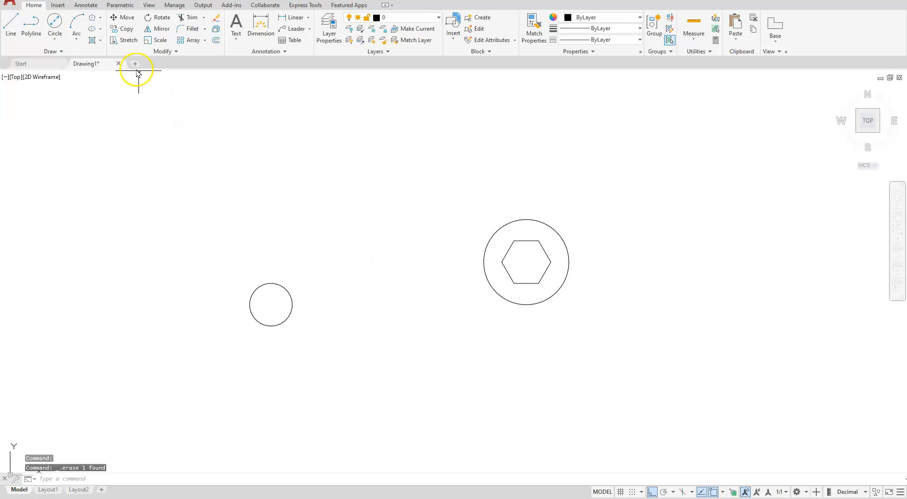
Draw a circle of radius 6 tangent to the outer sides of the small circle and the large circle around the hexagon
{"action": "left_click", "coordinate": [55, 38]}
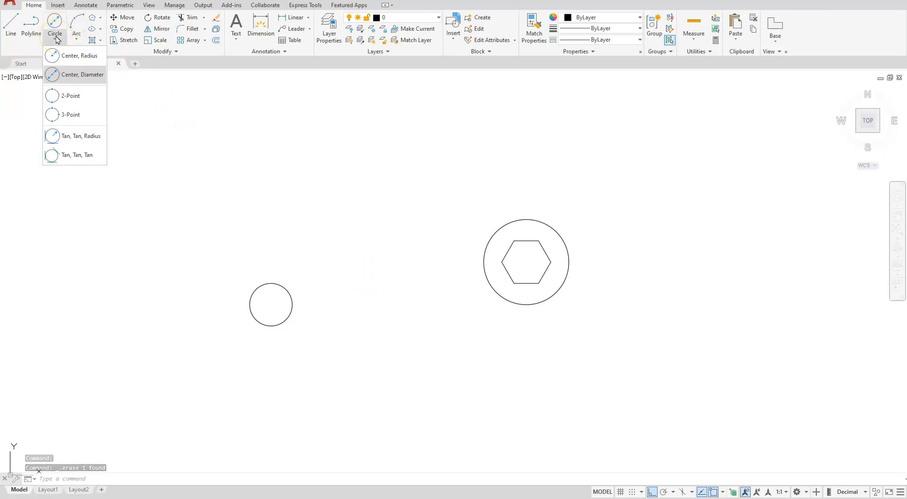
{"action": "left_click", "coordinate": [87, 136]}
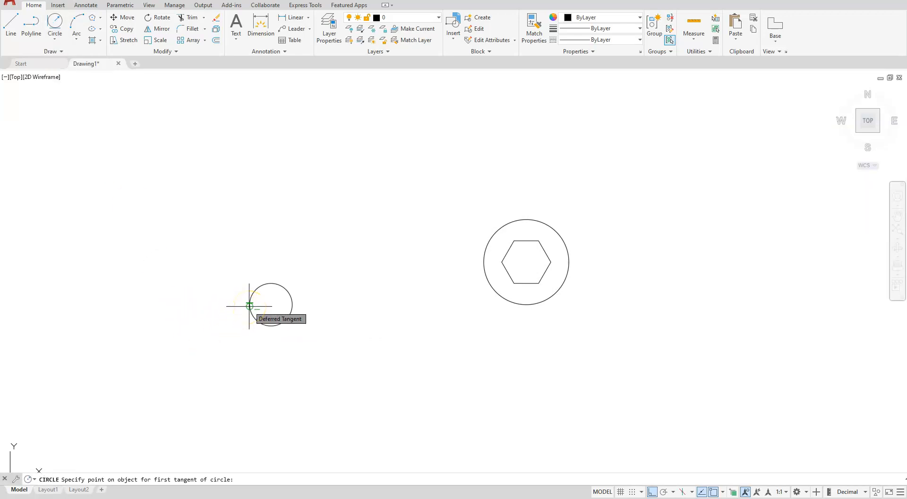
{"action": "left_click", "coordinate": [248, 306]}
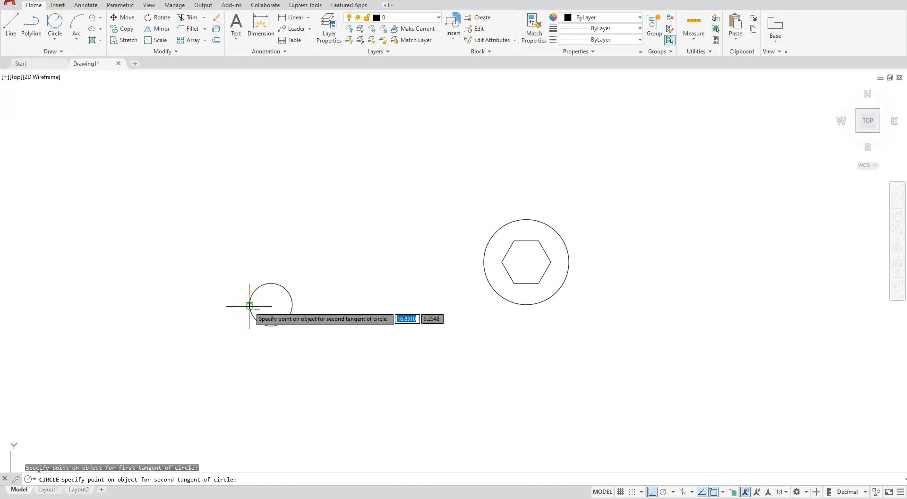
{"action": "left_click", "coordinate": [562, 237]}
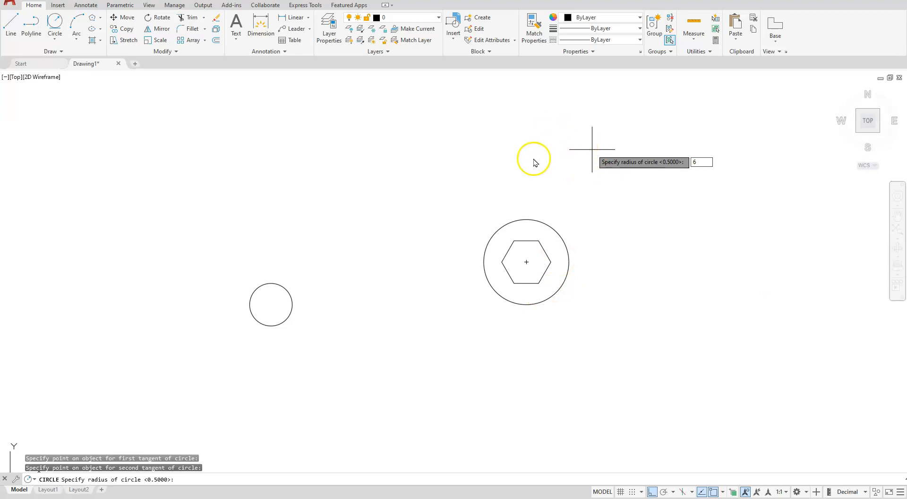
{"action": "key", "text": "Return"}
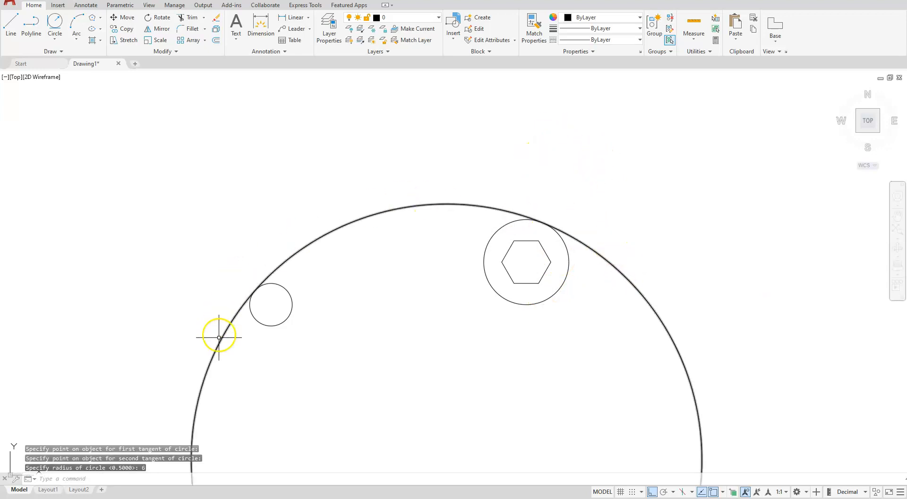
Try a fillet of radius 6 between the lower sides of the small and hexagon-end circles, and erase the resulting arc
{"action": "scroll", "coordinate": [573, 229], "scroll_direction": "down", "scroll_amount": 3}
{"action": "scroll", "coordinate": [551, 217], "scroll_direction": "up", "scroll_amount": 1}
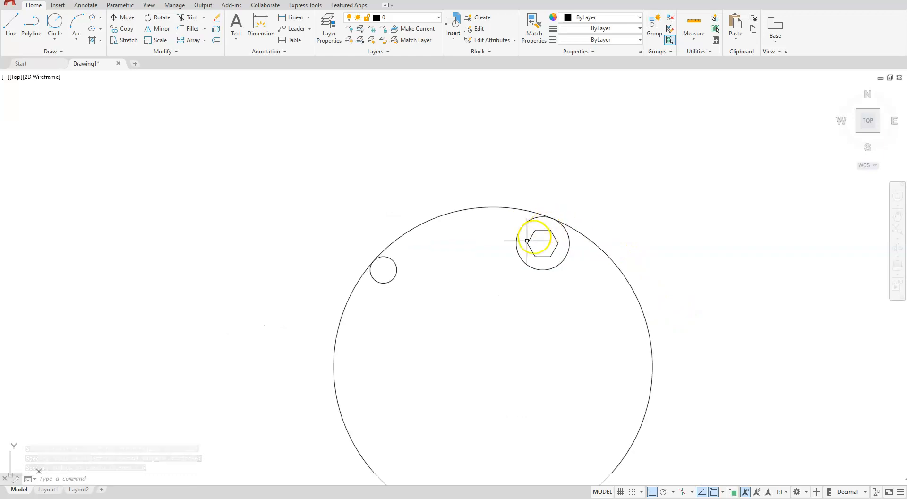
{"action": "scroll", "coordinate": [425, 307], "scroll_direction": "up", "scroll_amount": 2}
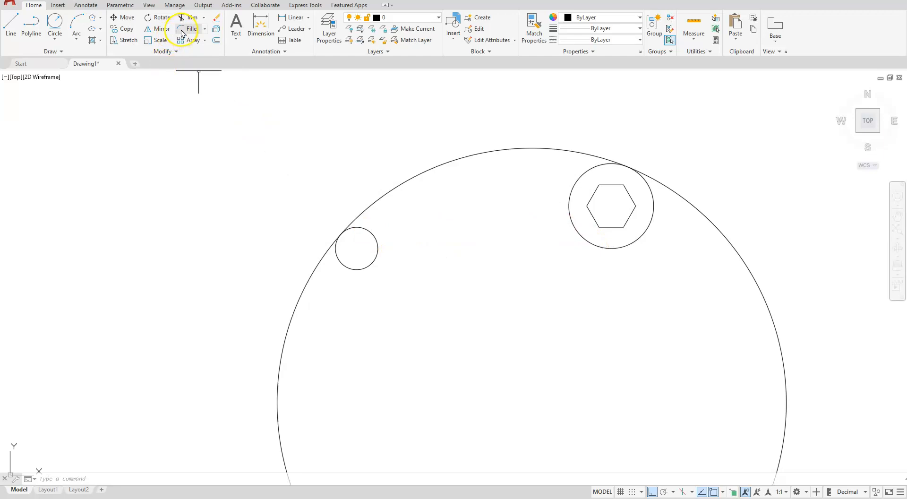
{"action": "type", "text": "f"}
{"action": "key", "text": "Return"}
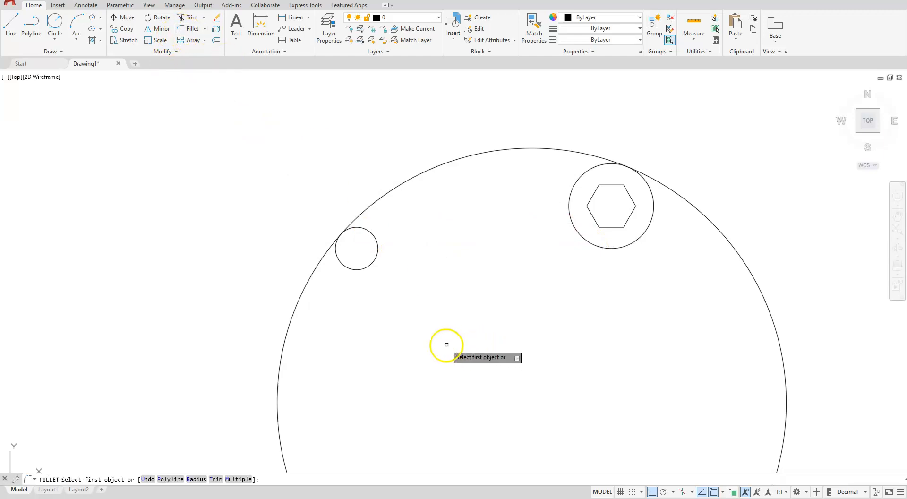
{"action": "left_click", "coordinate": [376, 256]}
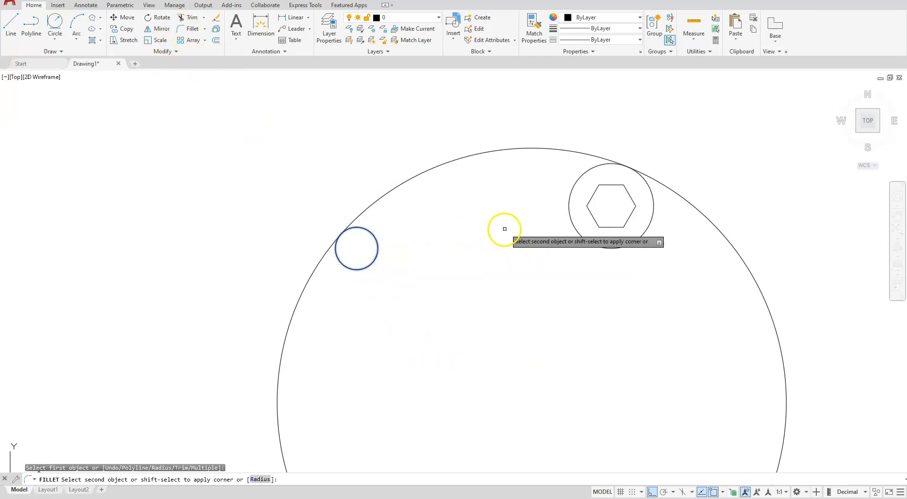
{"action": "left_click", "coordinate": [575, 224]}
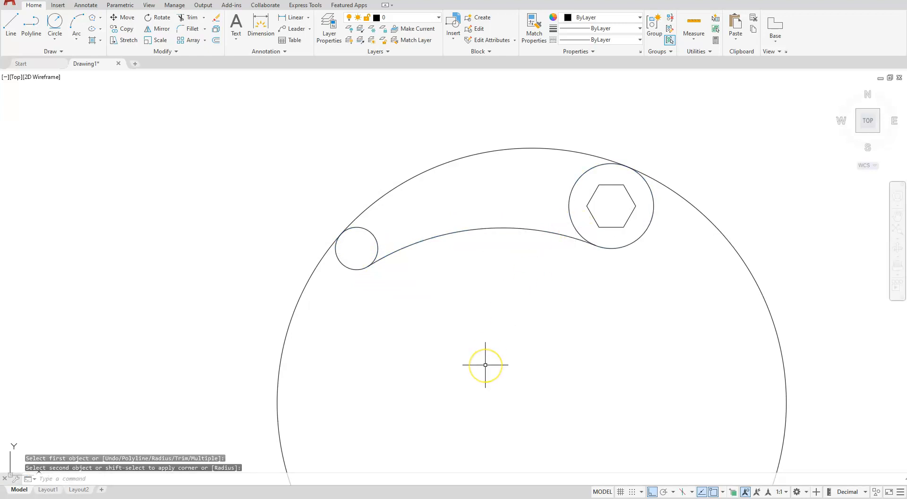
{"action": "left_click", "coordinate": [502, 228]}
{"action": "key", "text": "Delete"}
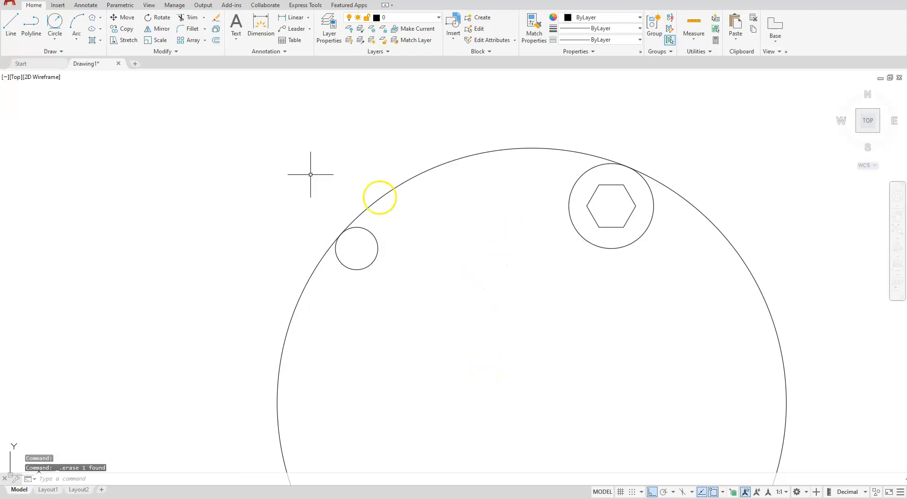
Fillet the lower sides of the small circle and the circle around the hexagon with a radius of 4
{"action": "left_click", "coordinate": [191, 30]}
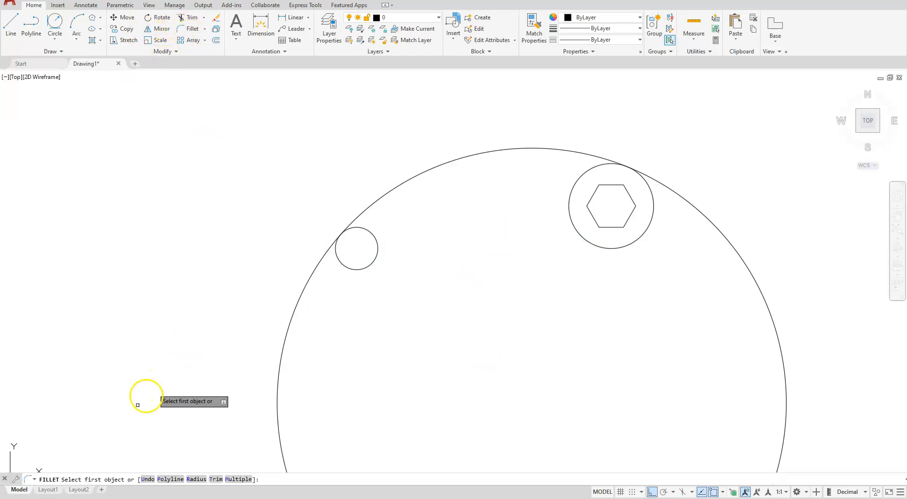
{"action": "left_click", "coordinate": [189, 478]}
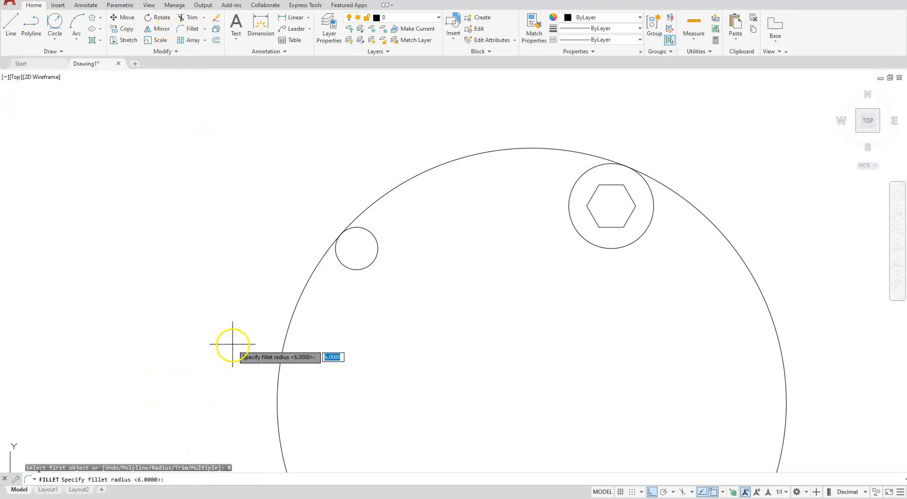
{"action": "type", "text": "4"}
{"action": "key", "text": "Return"}
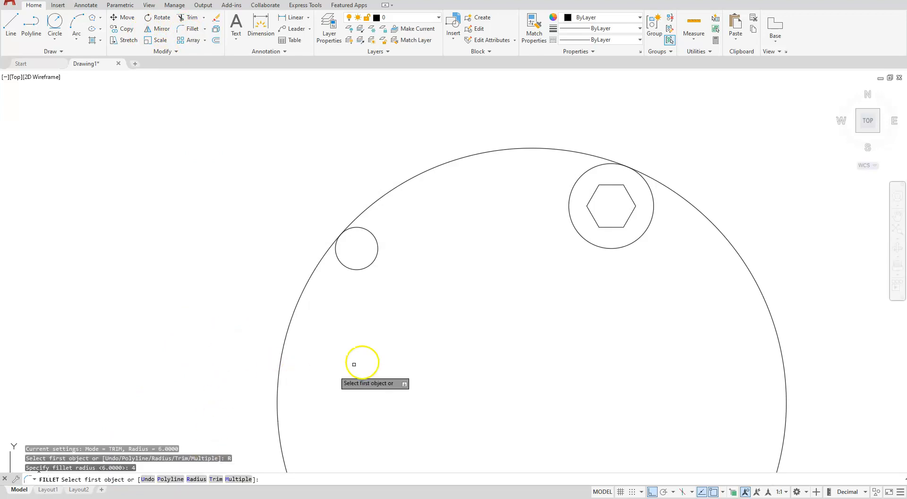
{"action": "left_click", "coordinate": [375, 260]}
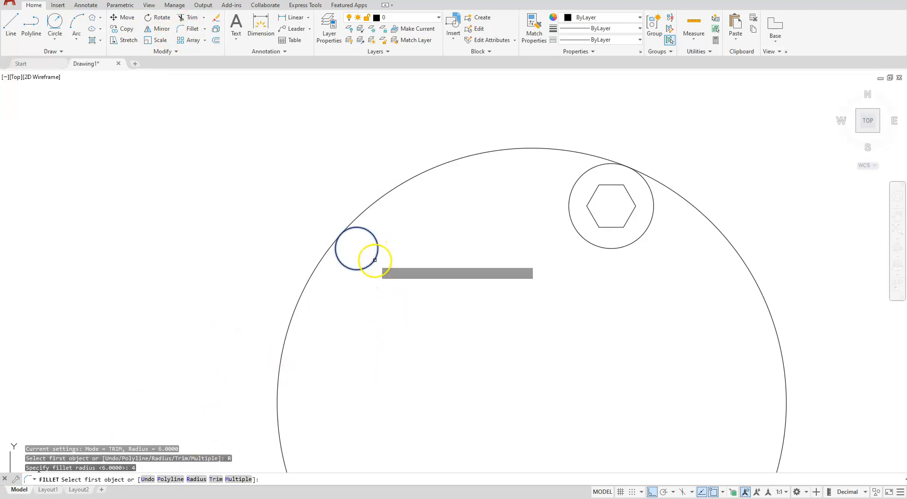
{"action": "left_click", "coordinate": [574, 229]}
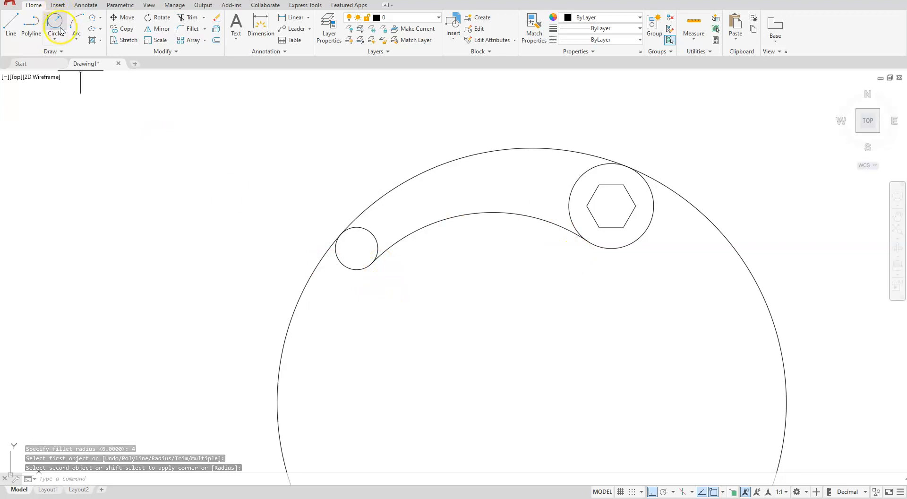
Trim away the lower part of the radius 6 circle and the inner part of the small circle between the two arcs
{"action": "type", "text": "tr"}
{"action": "key", "text": "Return"}
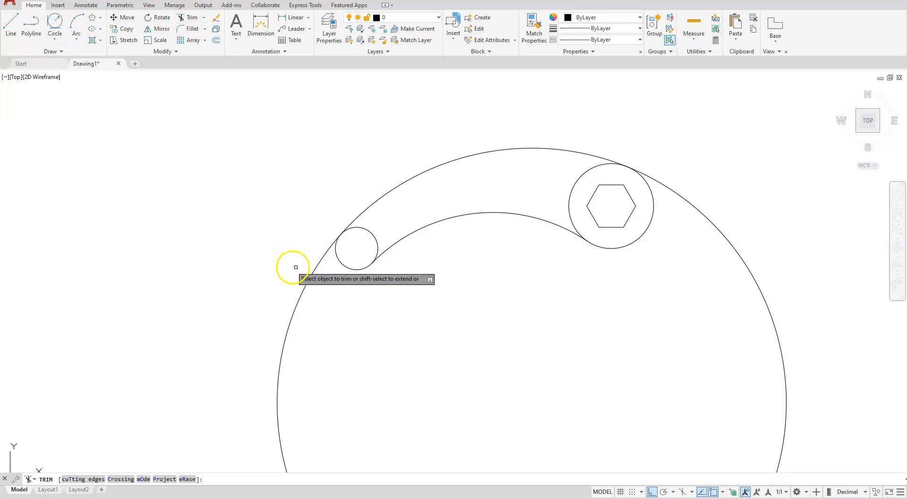
{"action": "left_click", "coordinate": [315, 268]}
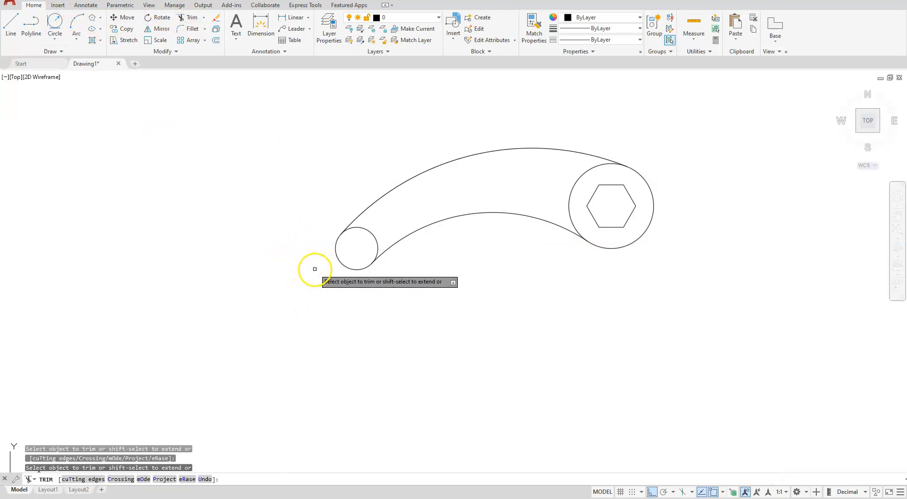
{"action": "left_click", "coordinate": [373, 235]}
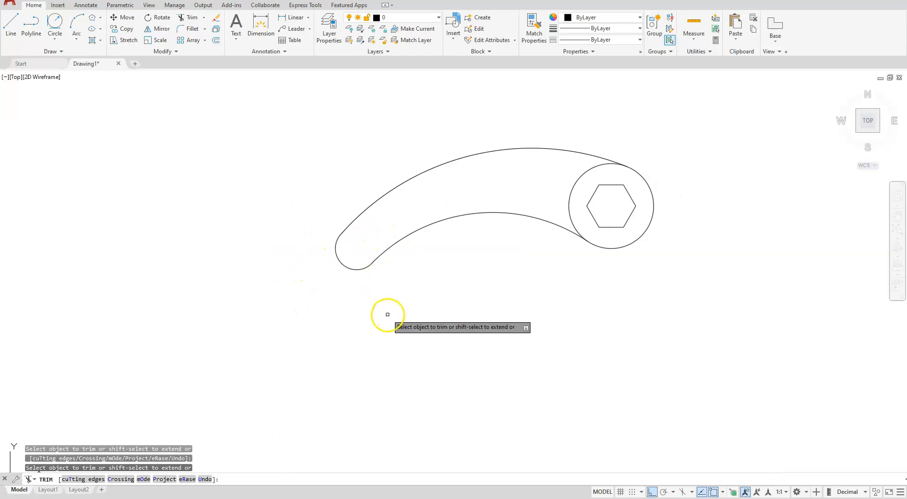
{"action": "key", "text": "Escape"}
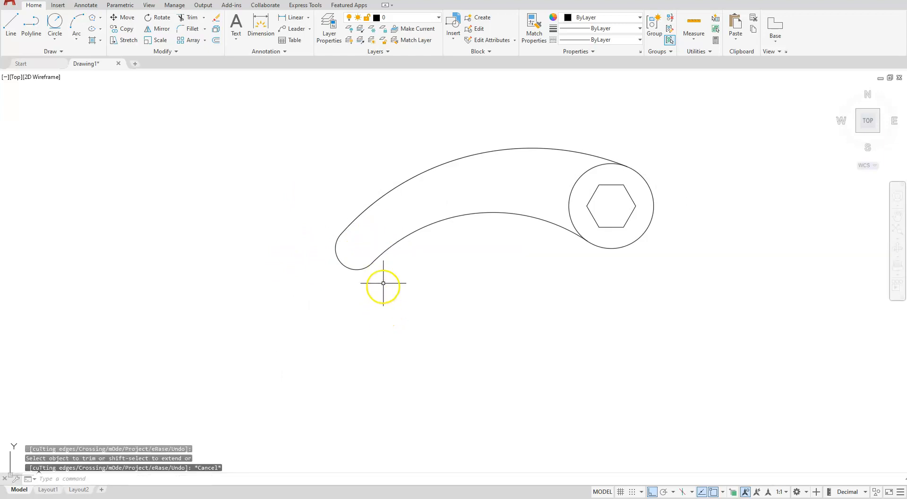
Draw vertical construction lines through the left quadrant of the handle's rounded end and both side quadrants of the circle around the hexagon
{"action": "middle_click_drag", "start_coordinate": [401, 247], "coordinate": [397, 357]}
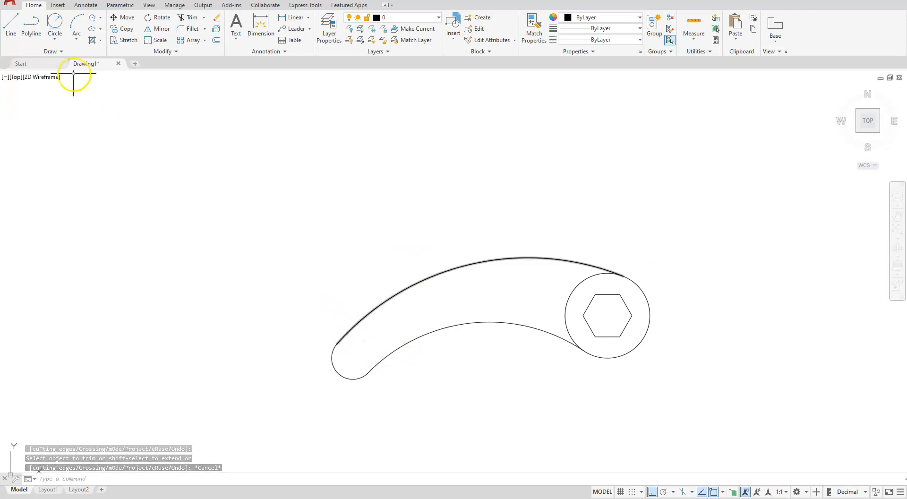
{"action": "left_click", "coordinate": [61, 51]}
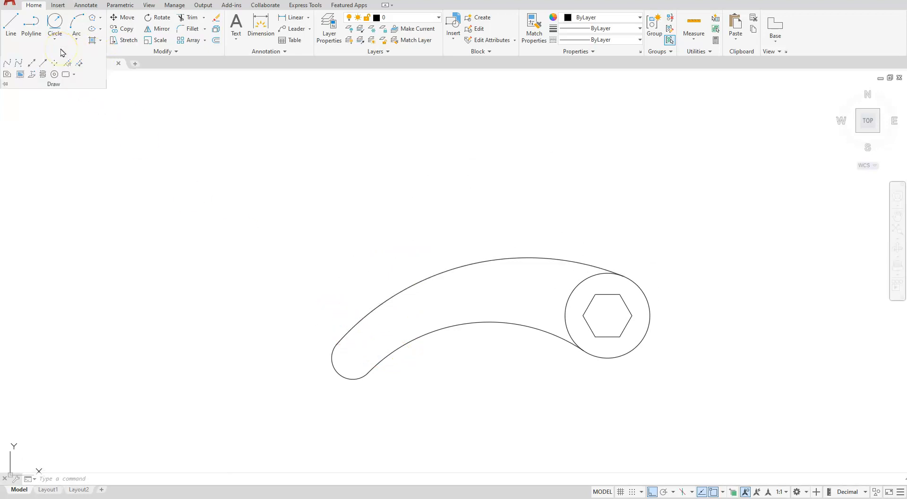
{"action": "left_click", "coordinate": [33, 64]}
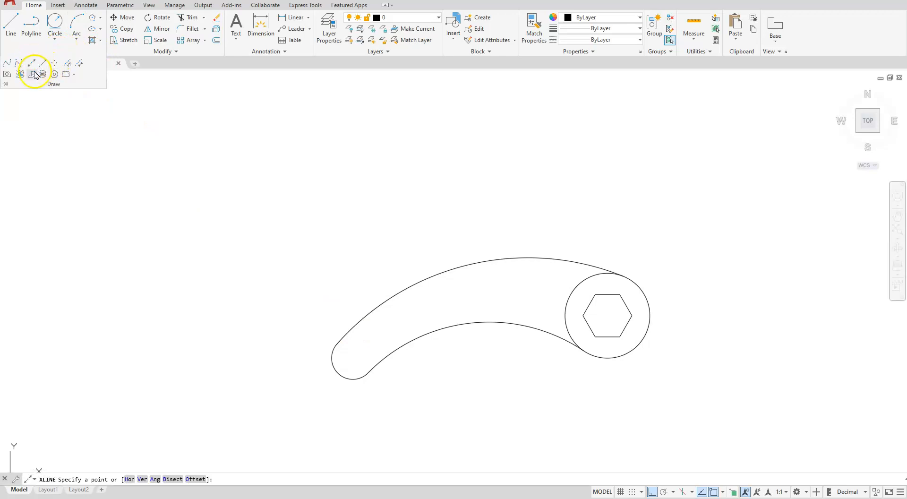
{"action": "left_click", "coordinate": [141, 479]}
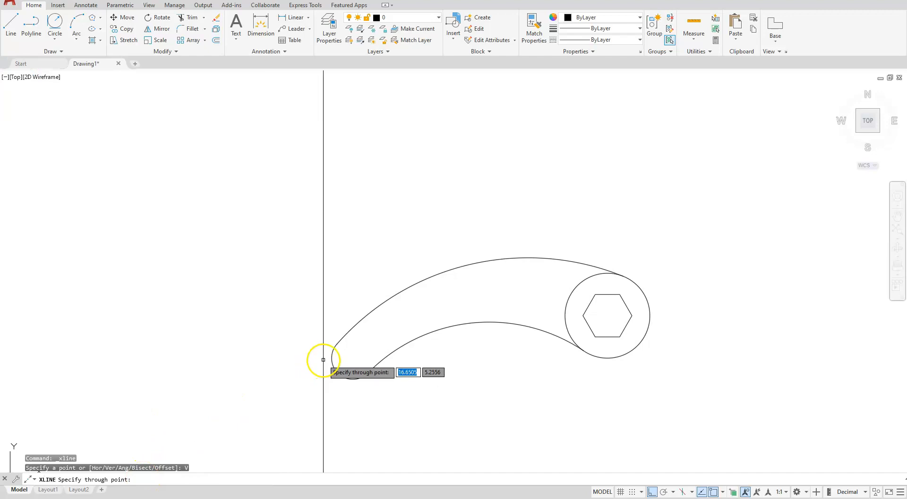
{"action": "left_click", "coordinate": [353, 358]}
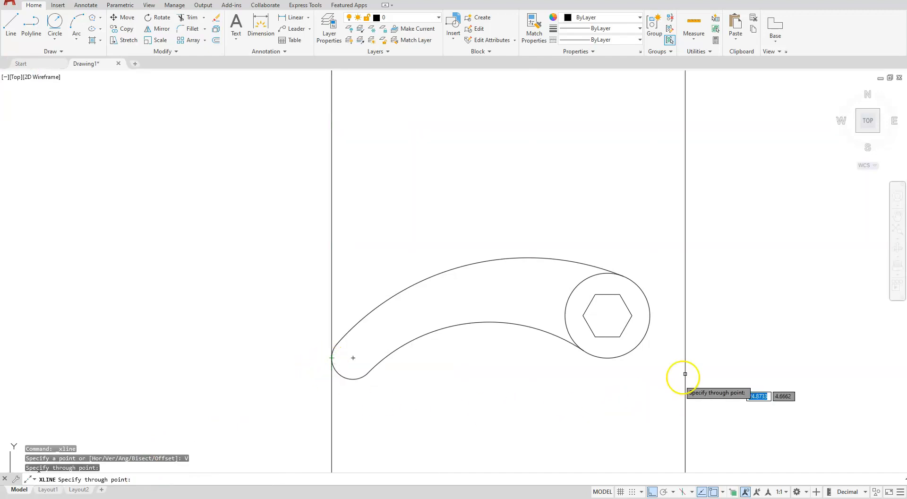
{"action": "left_click", "coordinate": [649, 315]}
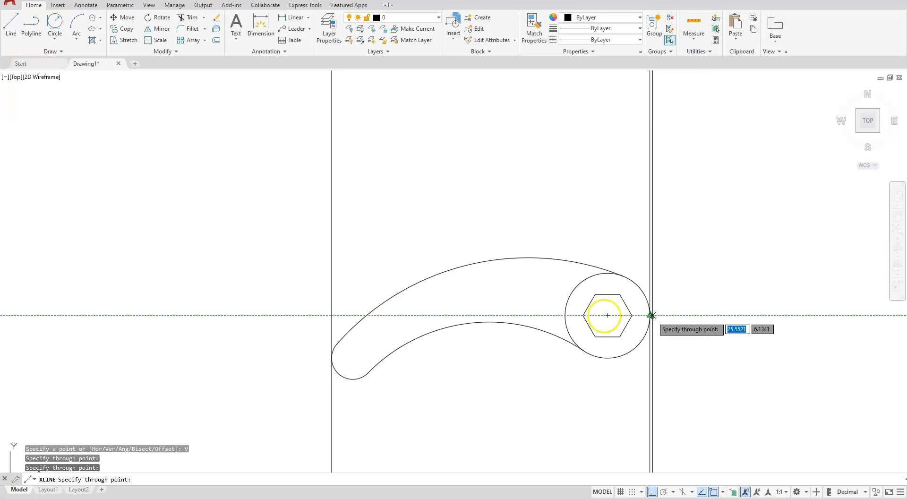
{"action": "left_click", "coordinate": [565, 315]}
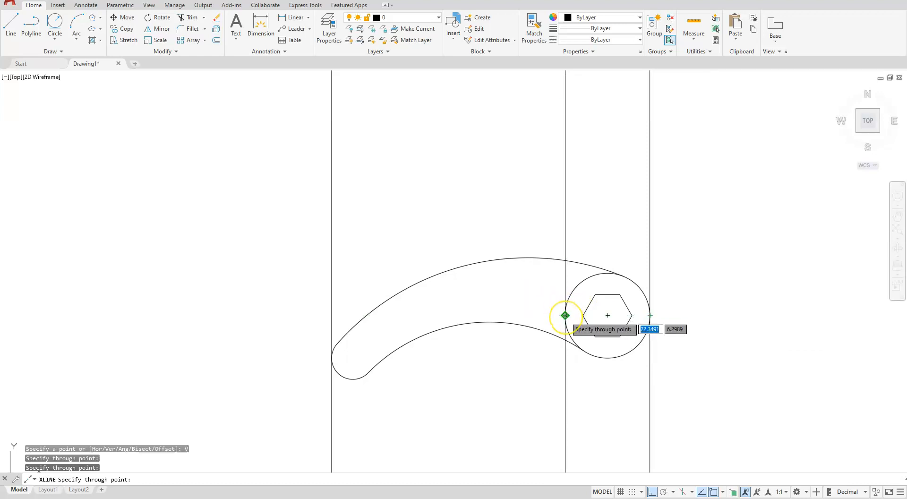
{"action": "left_click", "coordinate": [532, 414]}
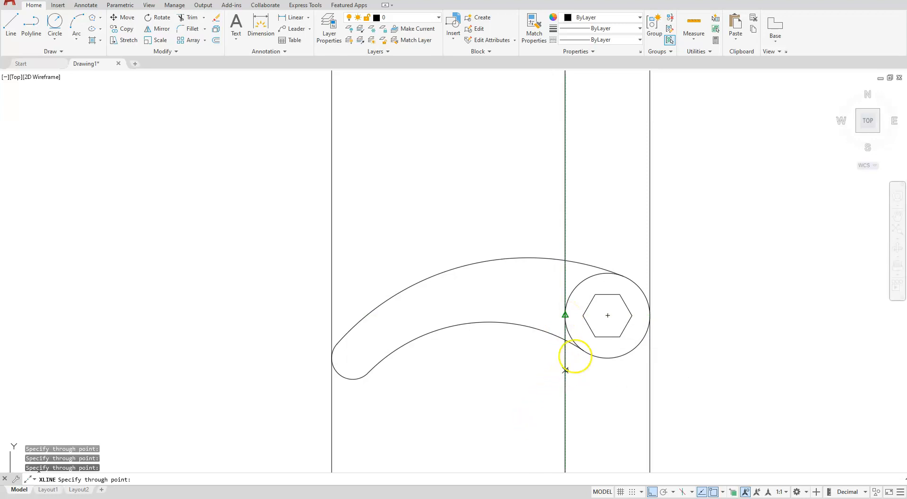
Add vertical construction lines through the hexagon's left vertex, two upper vertices and right vertex
{"action": "left_click", "coordinate": [582, 314]}
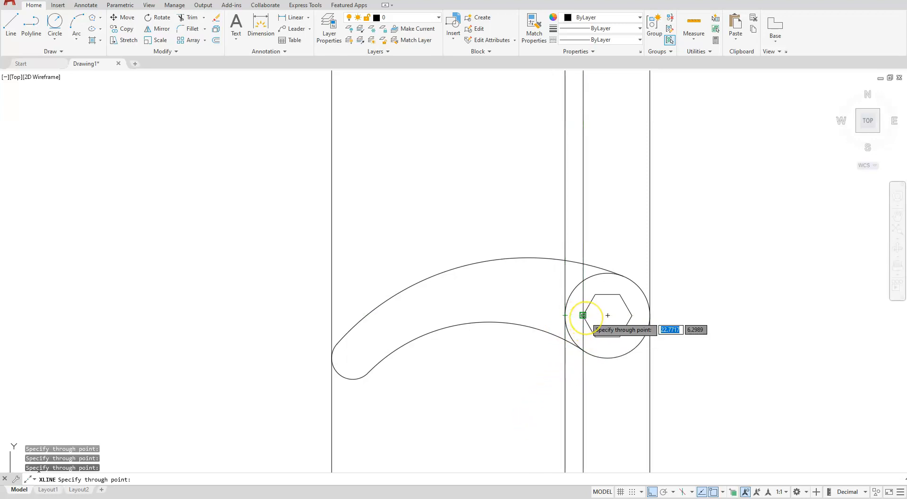
{"action": "left_click", "coordinate": [593, 295]}
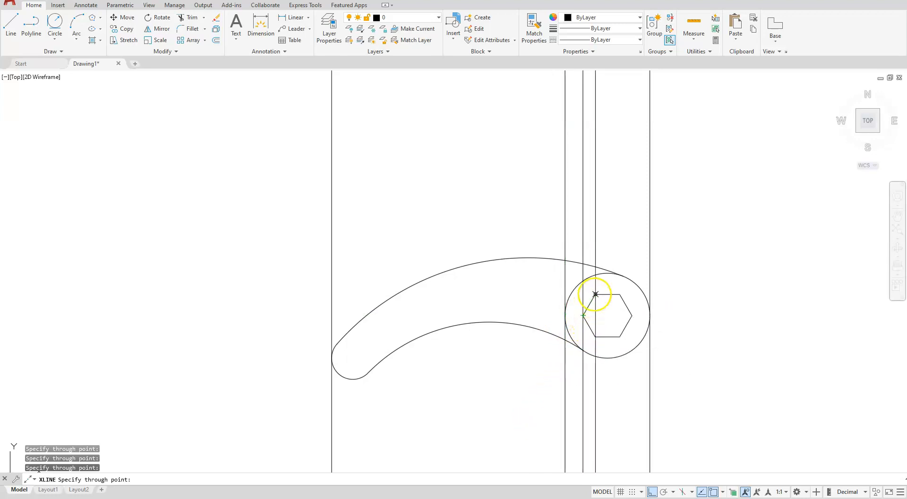
{"action": "left_click", "coordinate": [619, 294]}
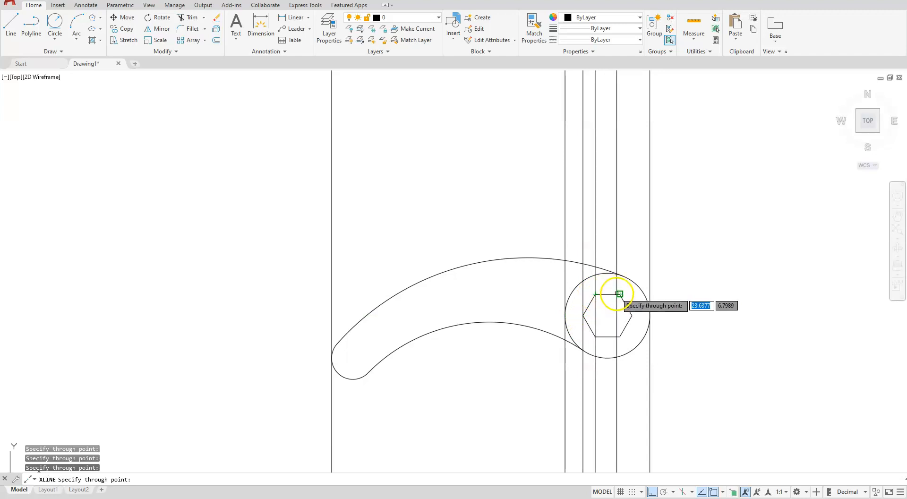
{"action": "left_click", "coordinate": [632, 315]}
Add a vertical construction line through the point where the upper arc meets the circle around the hexagon, and end the command
{"action": "scroll", "coordinate": [632, 315], "scroll_direction": "up", "scroll_amount": 8}
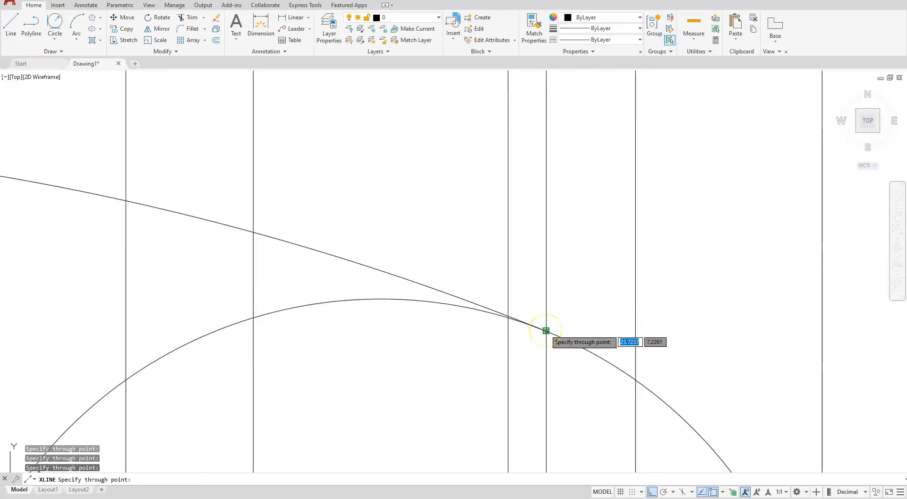
{"action": "left_click", "coordinate": [546, 330]}
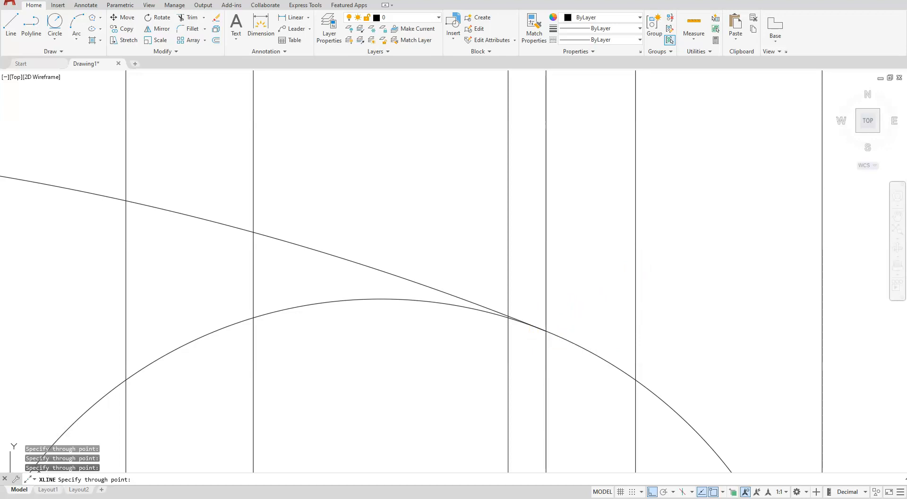
{"action": "scroll", "coordinate": [397, 284], "scroll_direction": "down", "scroll_amount": 5}
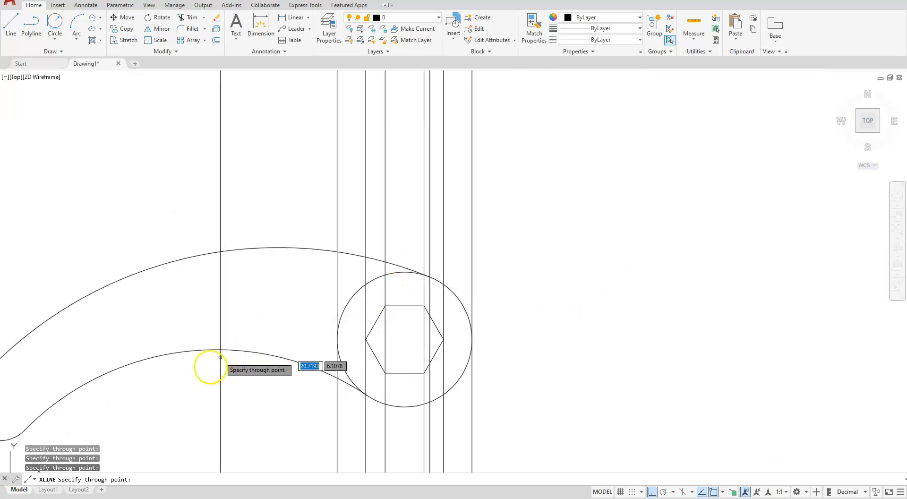
{"action": "key", "text": "Escape"}
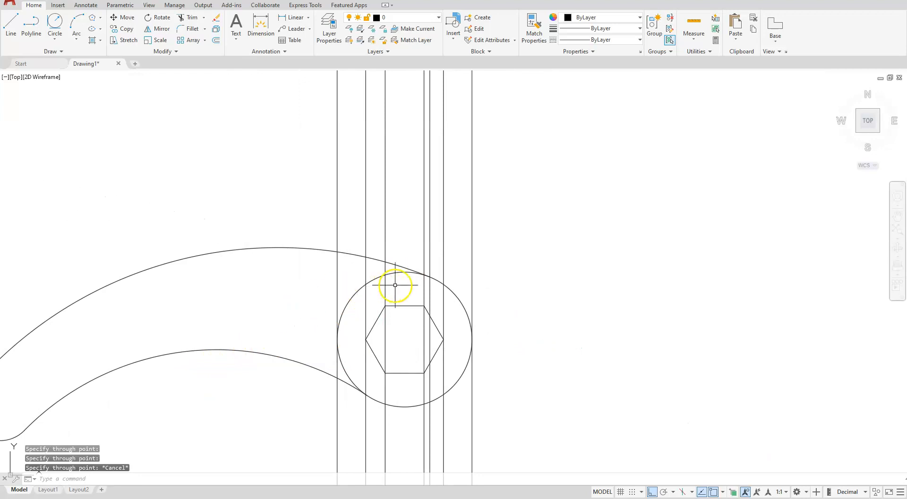
Colour the vertical construction line through the upper arc's meeting point with the circle red and deselect it
{"action": "scroll", "coordinate": [395, 285], "scroll_direction": "up", "scroll_amount": 4}
{"action": "left_click", "coordinate": [482, 314]}
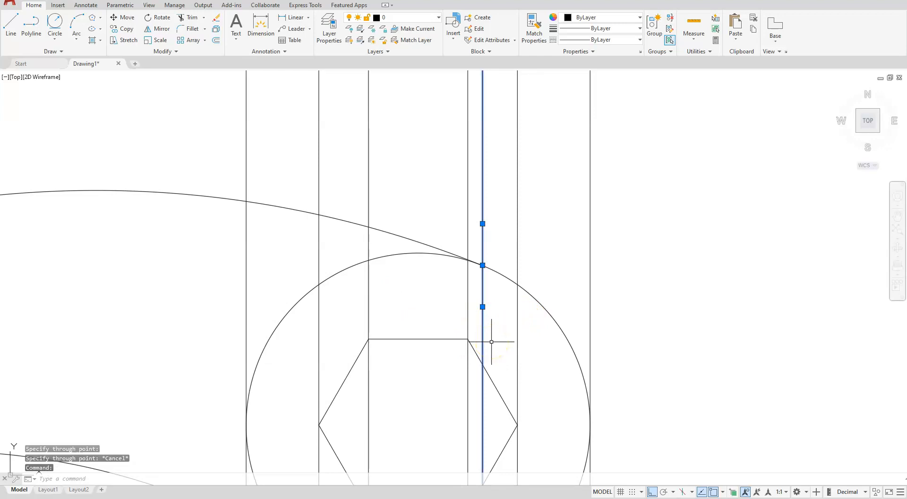
{"action": "left_click", "coordinate": [639, 19]}
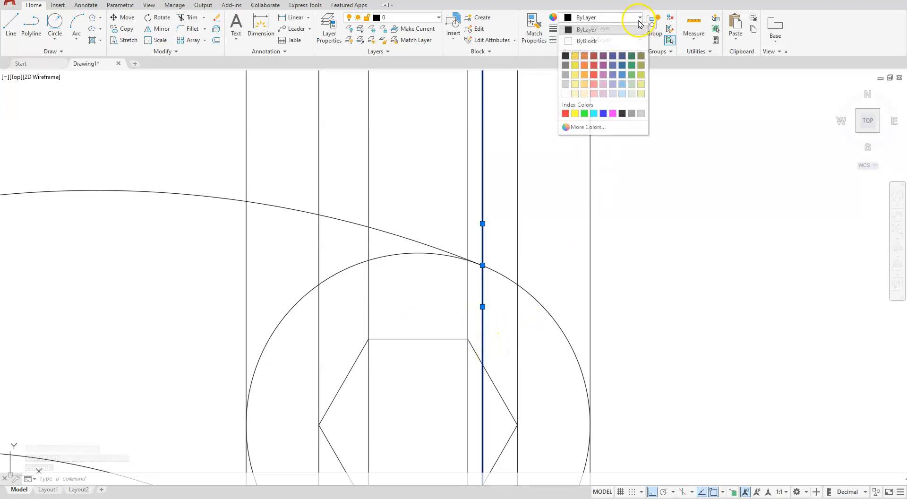
{"action": "left_click", "coordinate": [565, 113]}
{"action": "key", "text": "Escape"}
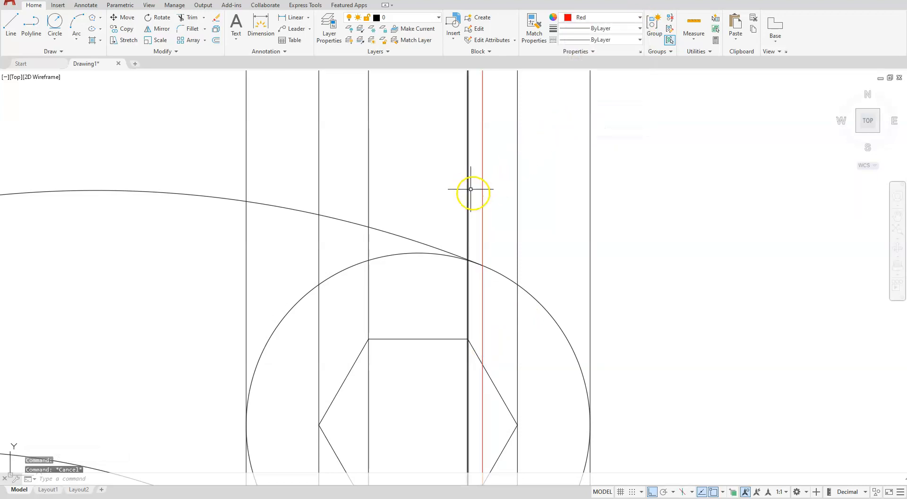
Draw a horizontal line above the part, crossing all the vertical construction lines and extending past the outermost ones
{"action": "scroll", "coordinate": [458, 236], "scroll_direction": "down", "scroll_amount": 6}
{"action": "middle_click_drag", "start_coordinate": [340, 206], "coordinate": [368, 310]}
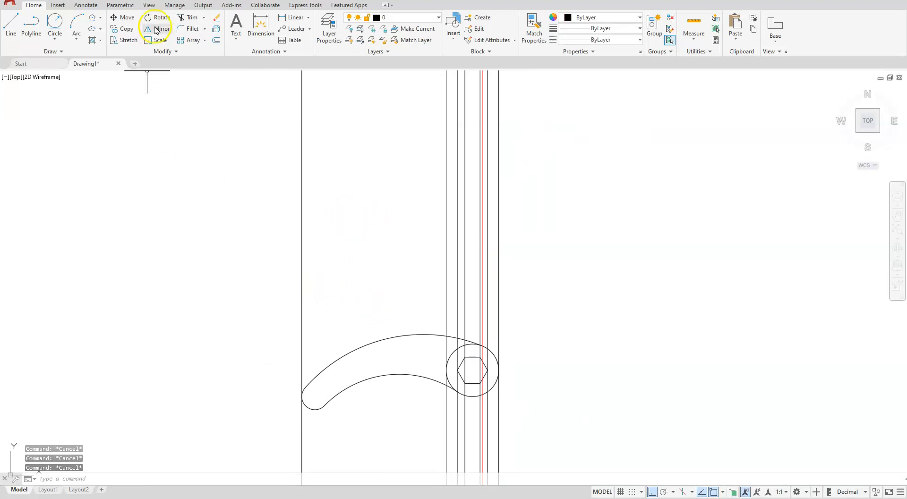
{"action": "left_click", "coordinate": [10, 27]}
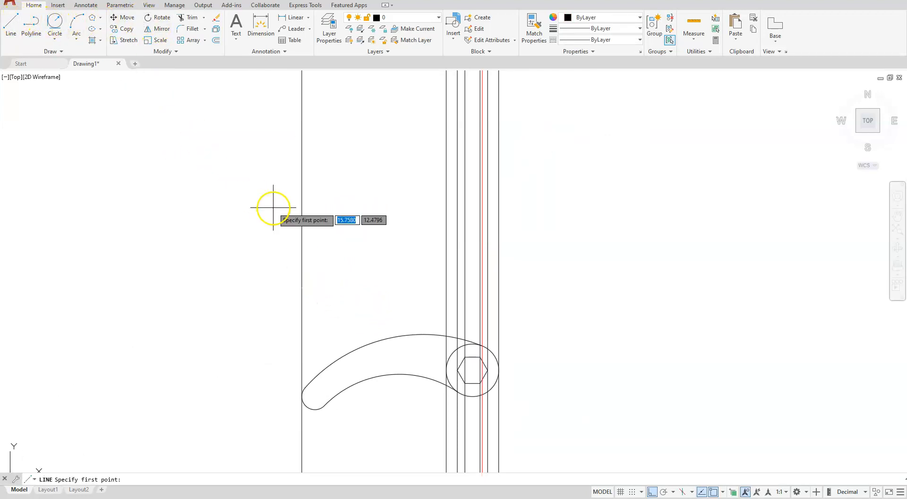
{"action": "left_click", "coordinate": [265, 219]}
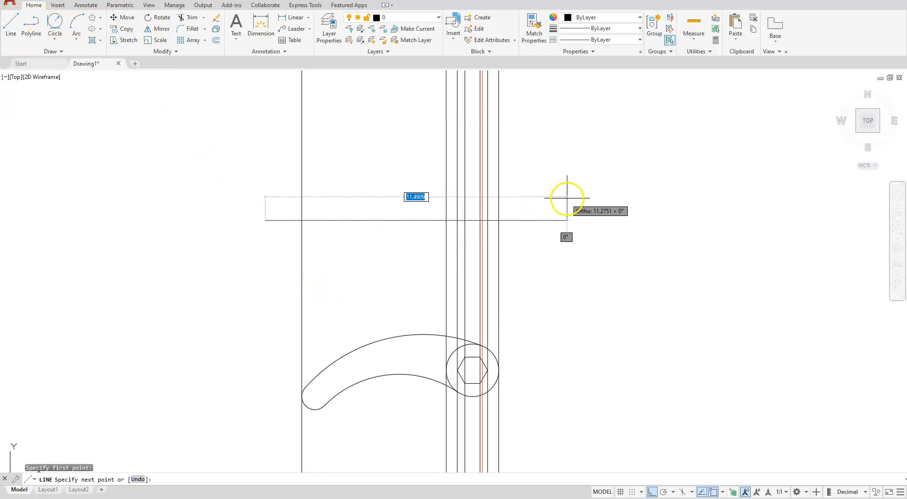
{"action": "left_click", "coordinate": [520, 218]}
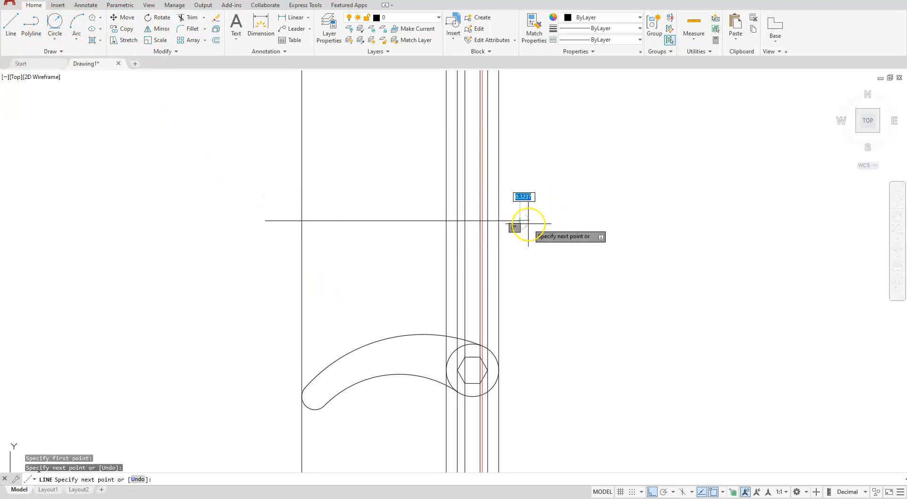
{"action": "key", "text": "Escape"}
{"action": "key", "text": "Escape"}
{"action": "key", "text": "Escape"}
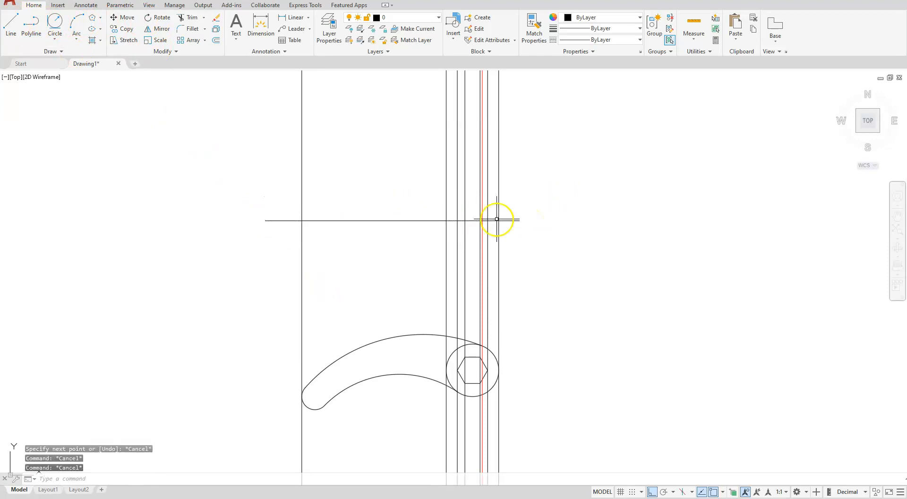
Copy the horizontal line straight down at distances of .75 and 1.87, and end the command
{"action": "scroll", "coordinate": [444, 239], "scroll_direction": "up", "scroll_amount": 5}
{"action": "scroll", "coordinate": [444, 239], "scroll_direction": "down", "scroll_amount": 5}
{"action": "middle_click_drag", "start_coordinate": [402, 245], "coordinate": [456, 260]}
{"action": "scroll", "coordinate": [324, 256], "scroll_direction": "up", "scroll_amount": 2}
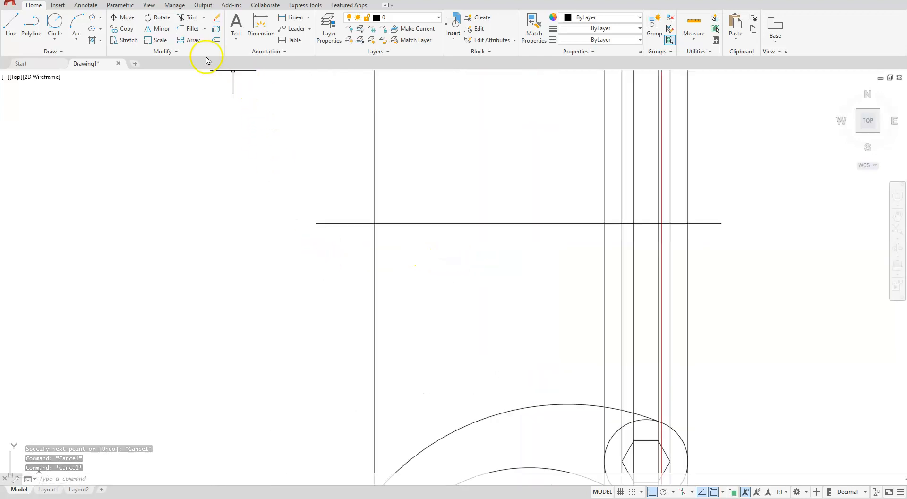
{"action": "left_click", "coordinate": [132, 31]}
{"action": "left_click", "coordinate": [338, 222]}
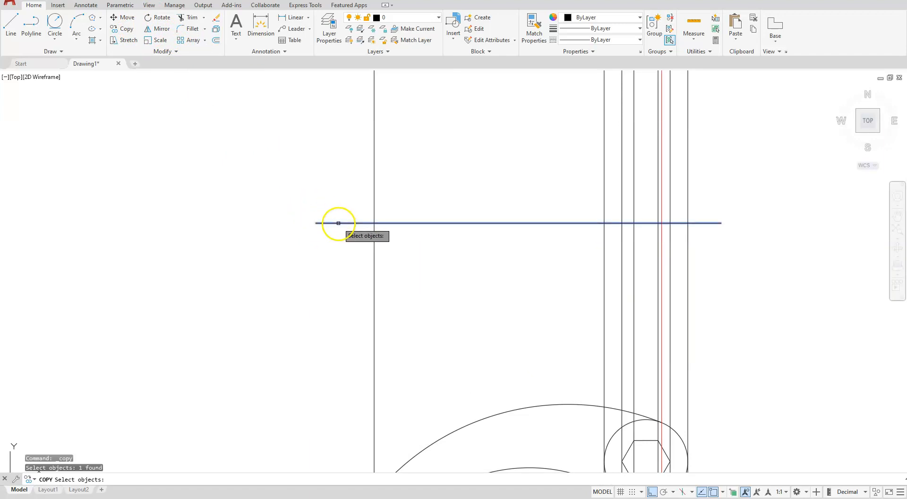
{"action": "key", "text": "Return"}
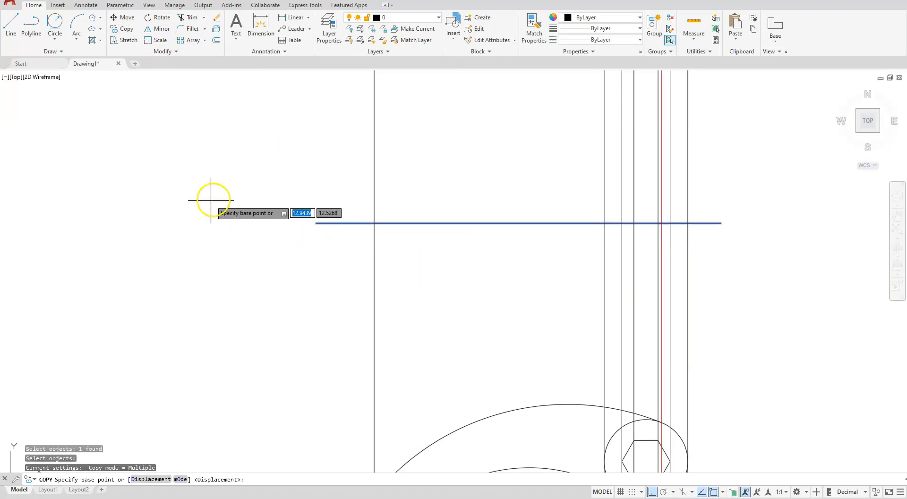
{"action": "left_click", "coordinate": [213, 173]}
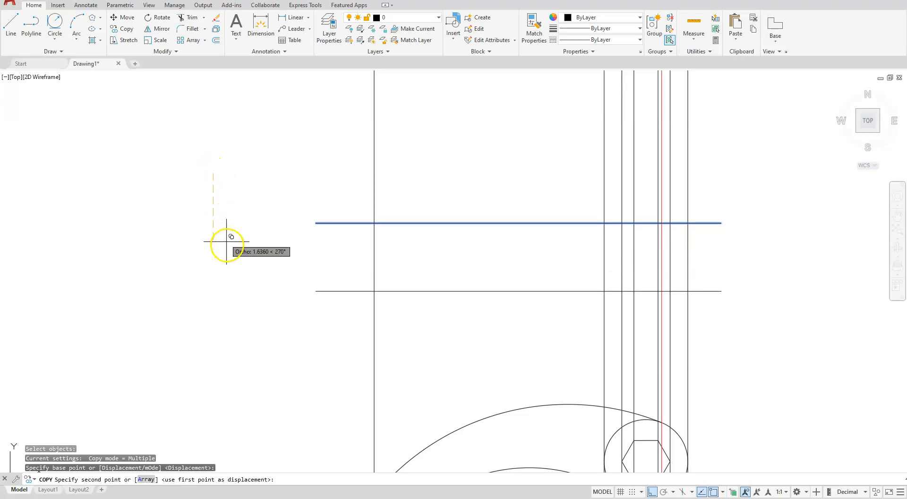
{"action": "type", "text": "."}
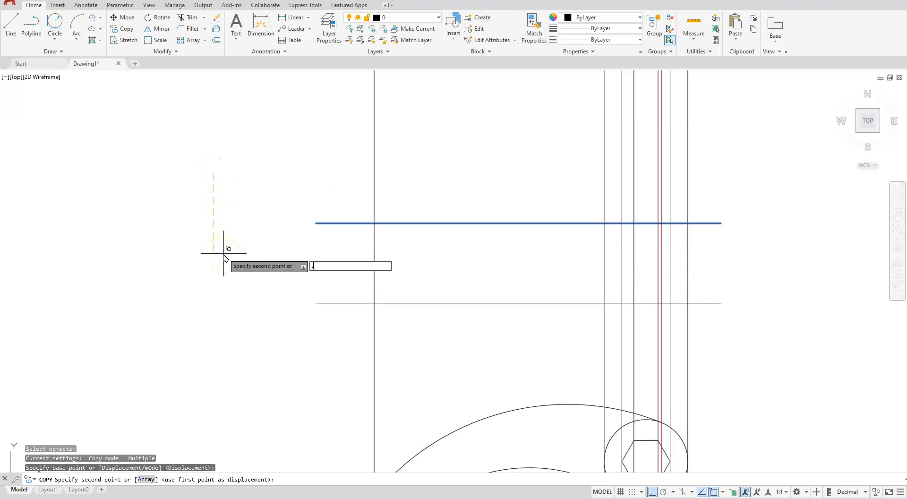
{"action": "type", "text": "75"}
{"action": "key", "text": "Return"}
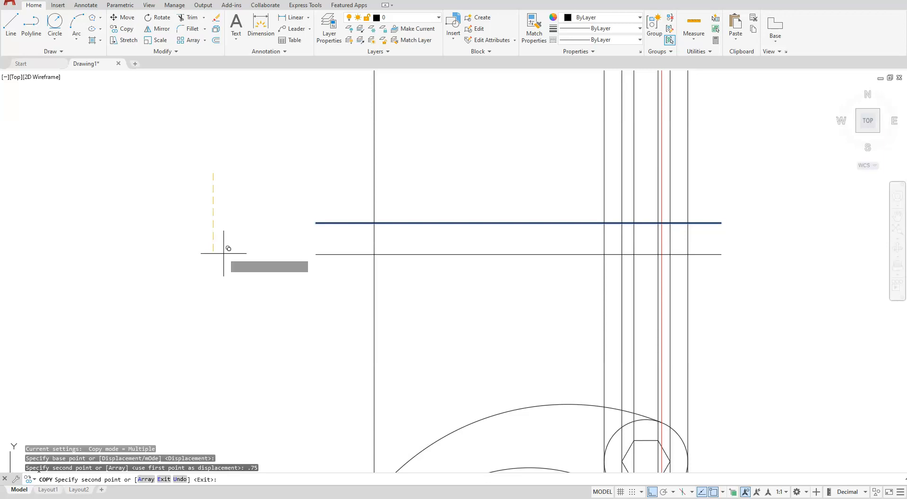
{"action": "key", "text": "Return"}
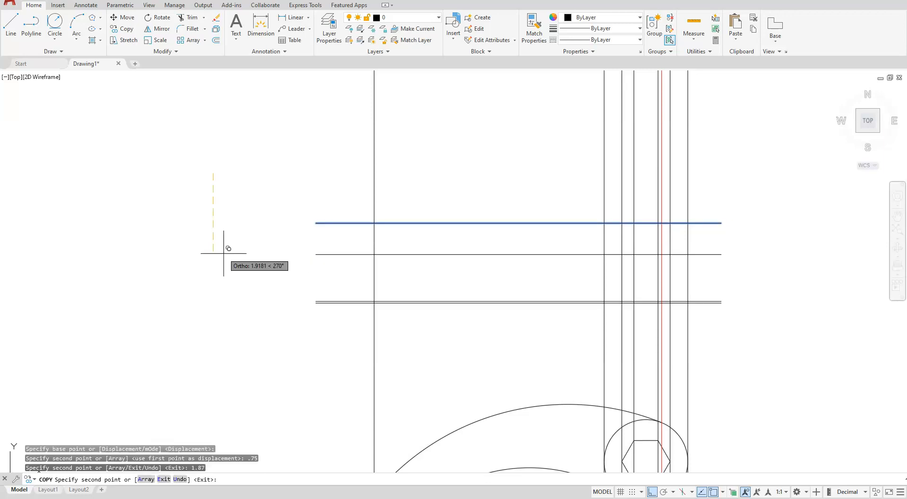
{"action": "right_click", "coordinate": [254, 199]}
{"action": "key", "text": "Escape"}
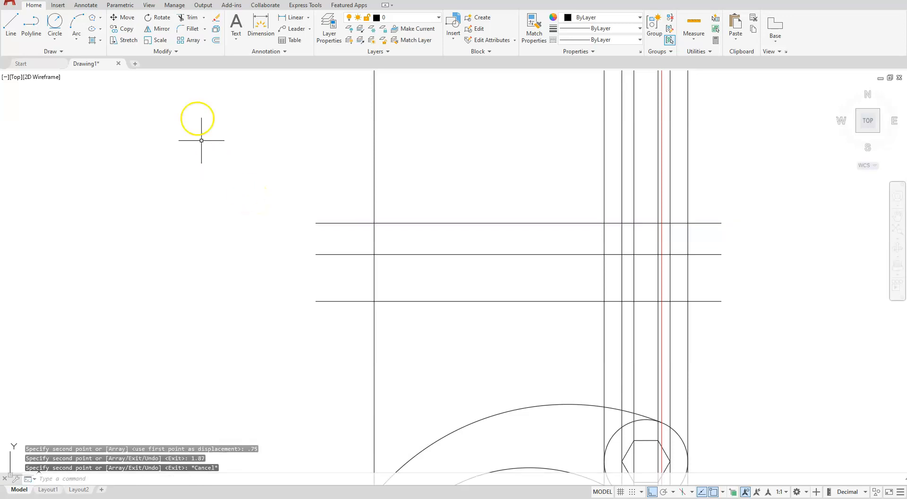
Offset the lowest horizontal line upward by .63 and end the command
{"action": "left_click", "coordinate": [217, 41]}
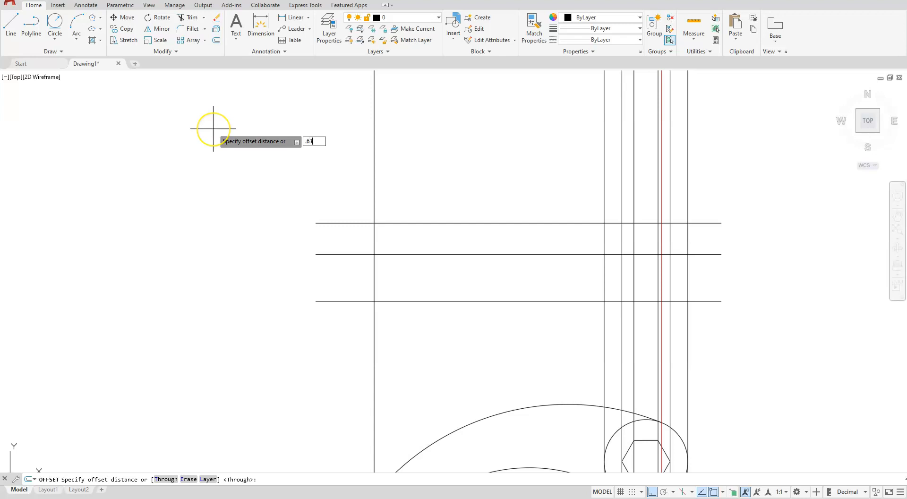
{"action": "key", "text": "Return"}
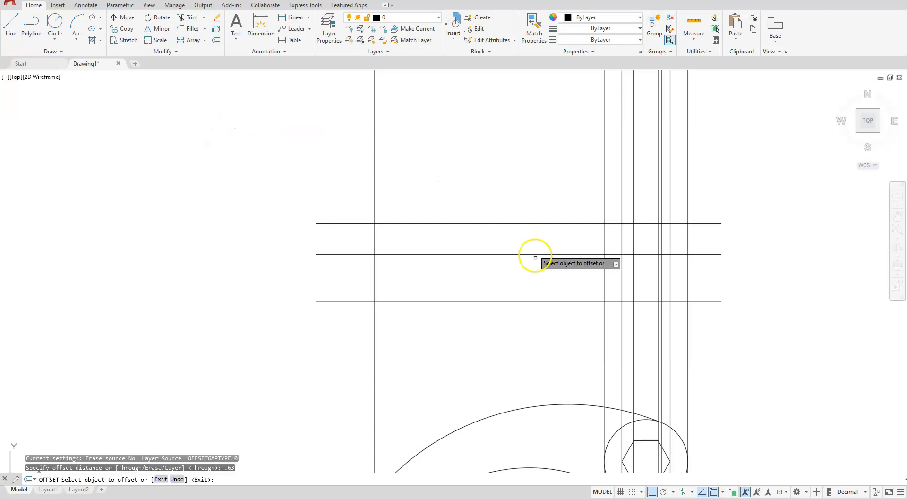
{"action": "left_click", "coordinate": [562, 300]}
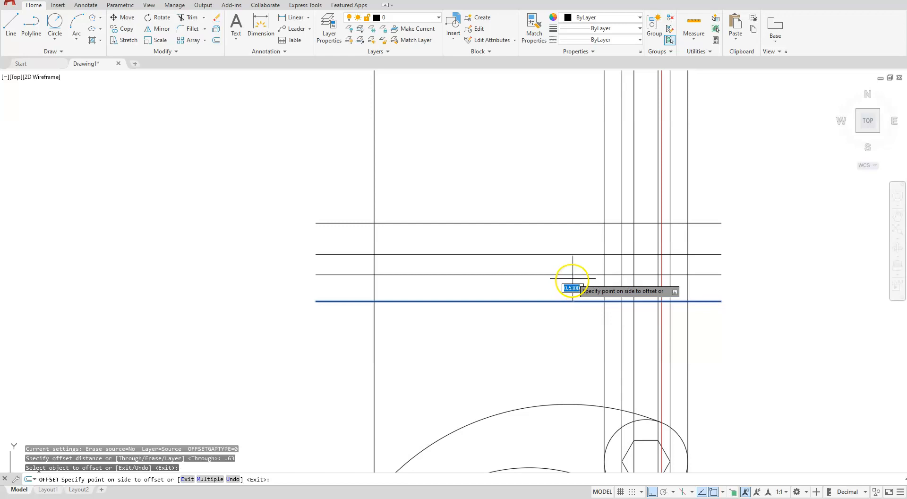
{"action": "left_click", "coordinate": [569, 284]}
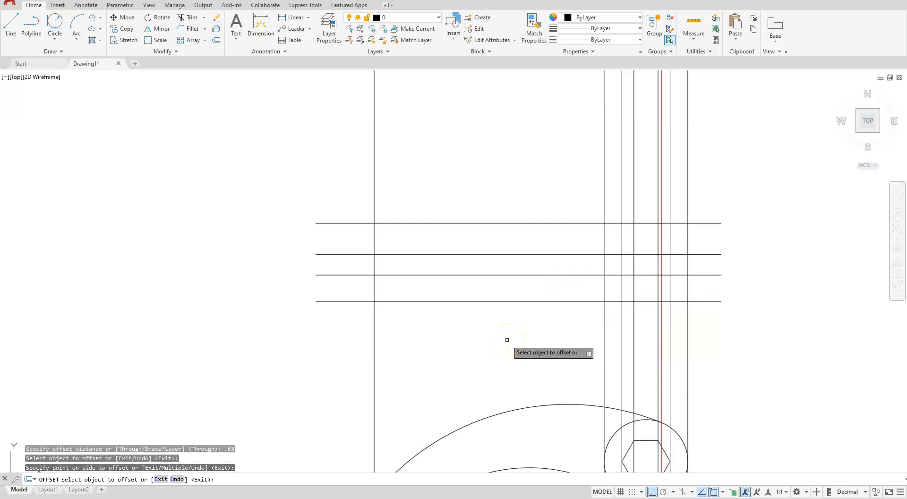
{"action": "key", "text": "Escape"}
{"action": "key", "text": "Escape"}
{"action": "key", "text": "Escape"}
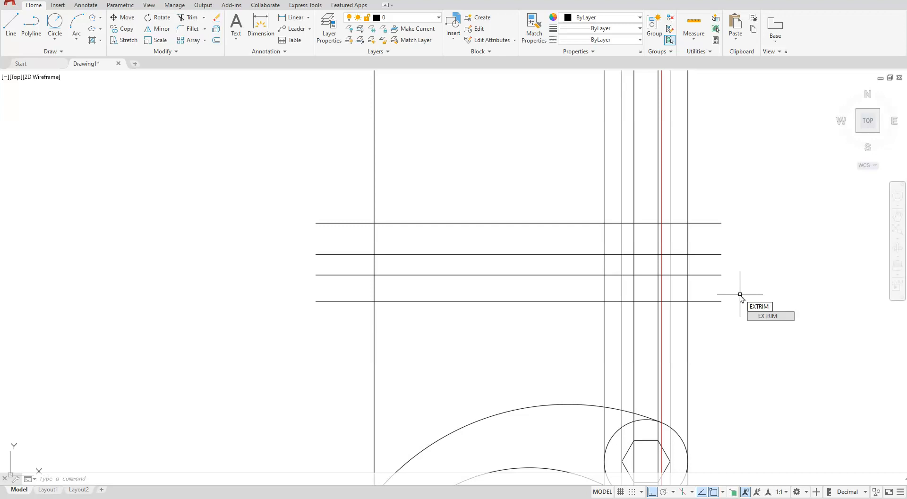
Use EXTRIM to cut the vertical lines below the lowest horizontal line and above the highest one
{"action": "key", "text": "Return"}
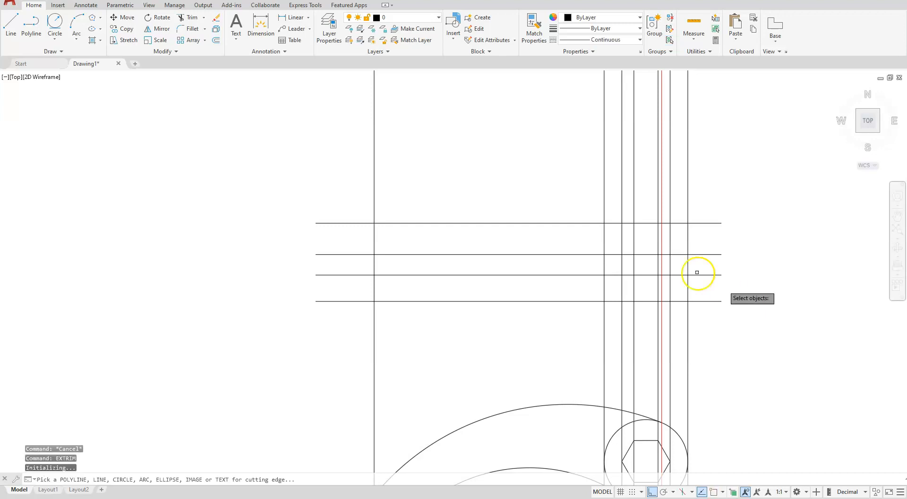
{"action": "left_click", "coordinate": [536, 300]}
{"action": "left_click", "coordinate": [526, 350]}
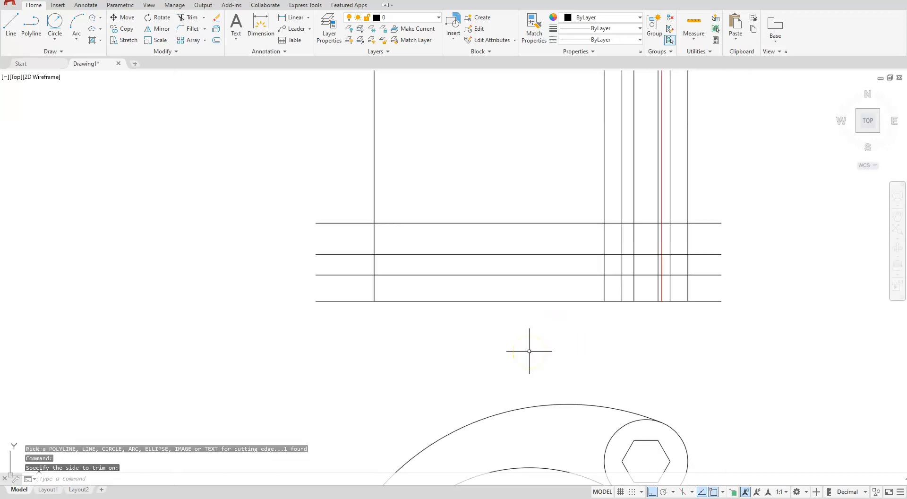
{"action": "key", "text": "Return"}
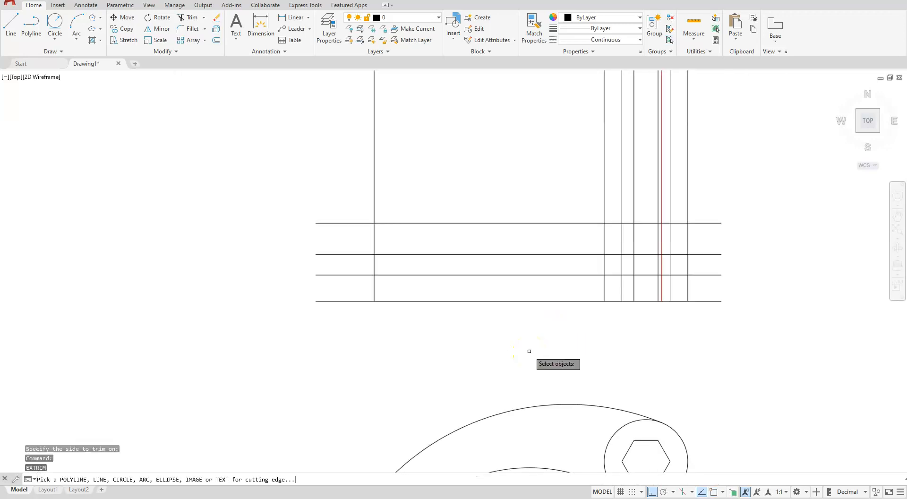
{"action": "left_click", "coordinate": [506, 222]}
{"action": "left_click", "coordinate": [507, 153]}
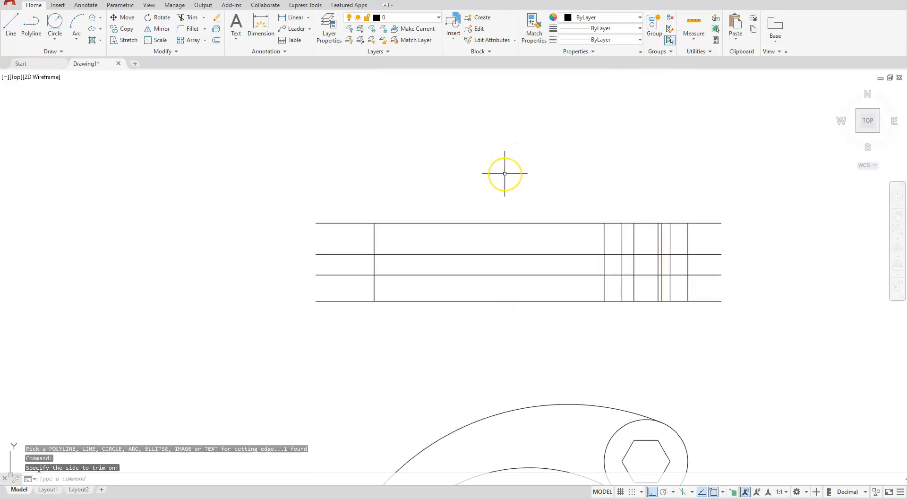
Use EXTRIM to cut the horizontal lines beyond the rightmost vertical line and beyond the leftmost vertical line
{"action": "key", "text": "Return"}
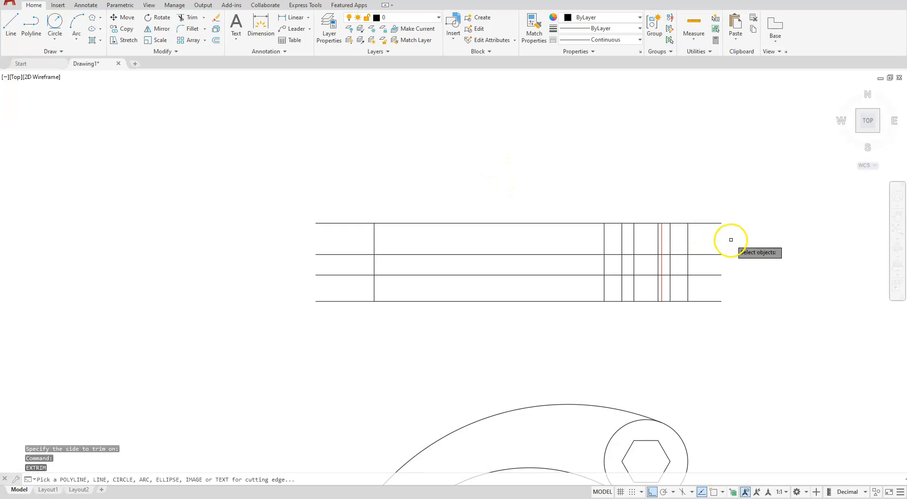
{"action": "left_click", "coordinate": [687, 233]}
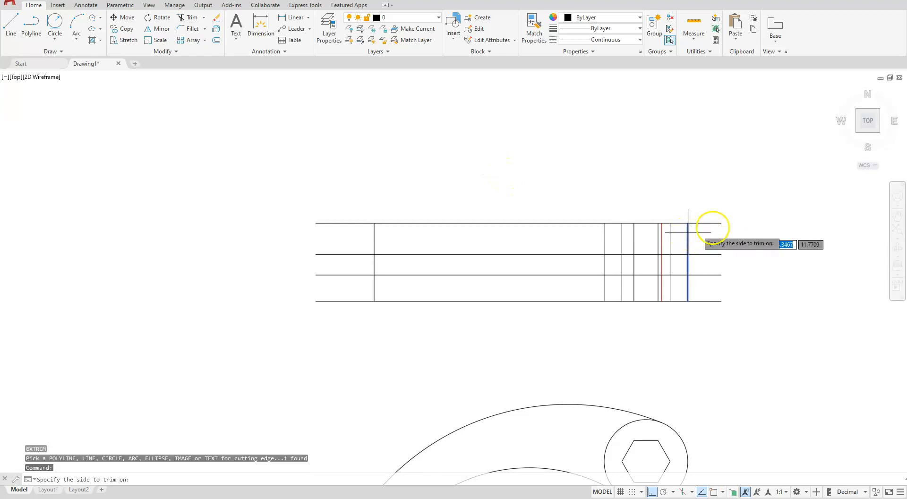
{"action": "left_click", "coordinate": [793, 217]}
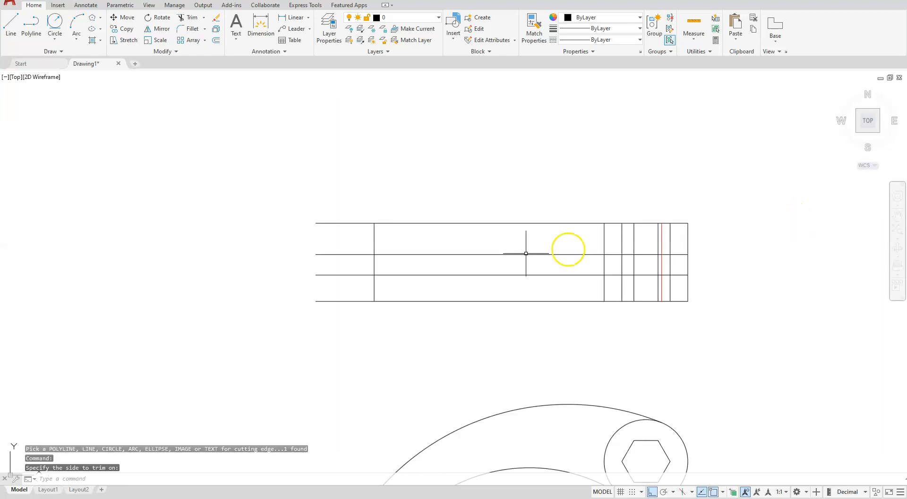
{"action": "key", "text": "Return"}
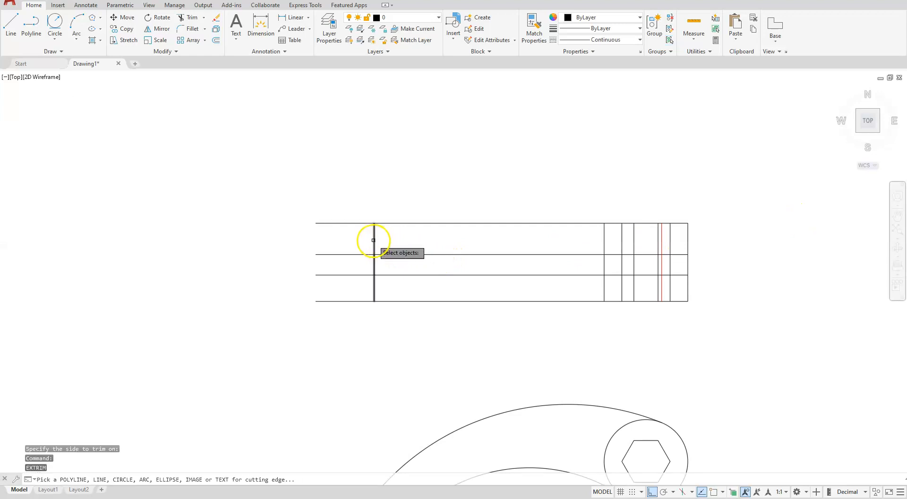
{"action": "left_click", "coordinate": [373, 241]}
{"action": "left_click", "coordinate": [254, 242]}
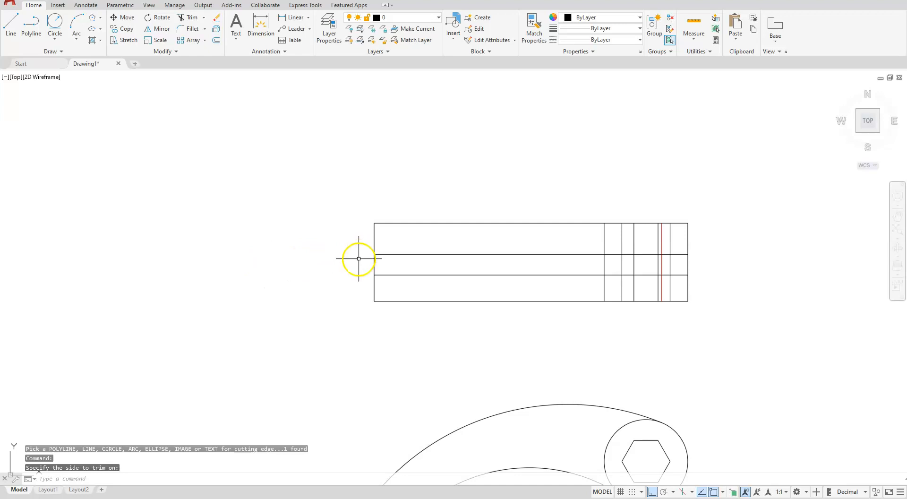
Set the fillet radius to .125 with the Multiple option and fillet both corners at the arm's left end
{"action": "scroll", "coordinate": [598, 253], "scroll_direction": "up", "scroll_amount": 2}
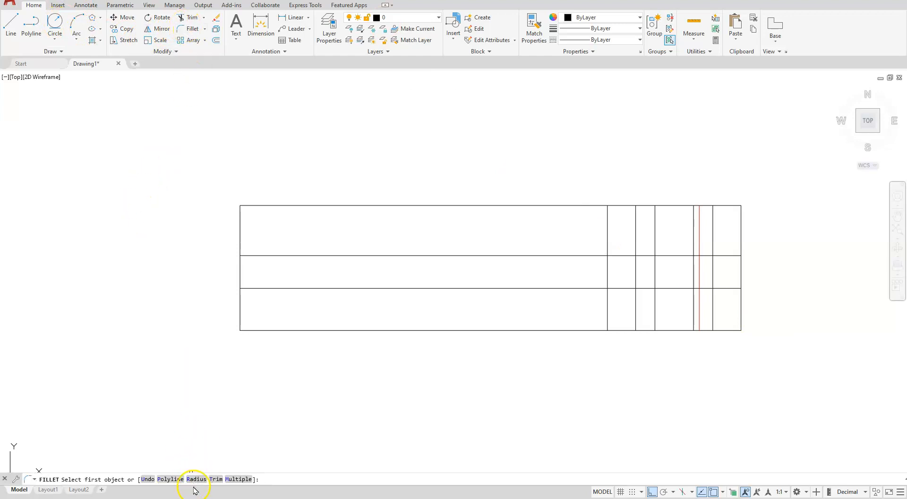
{"action": "left_click", "coordinate": [193, 480]}
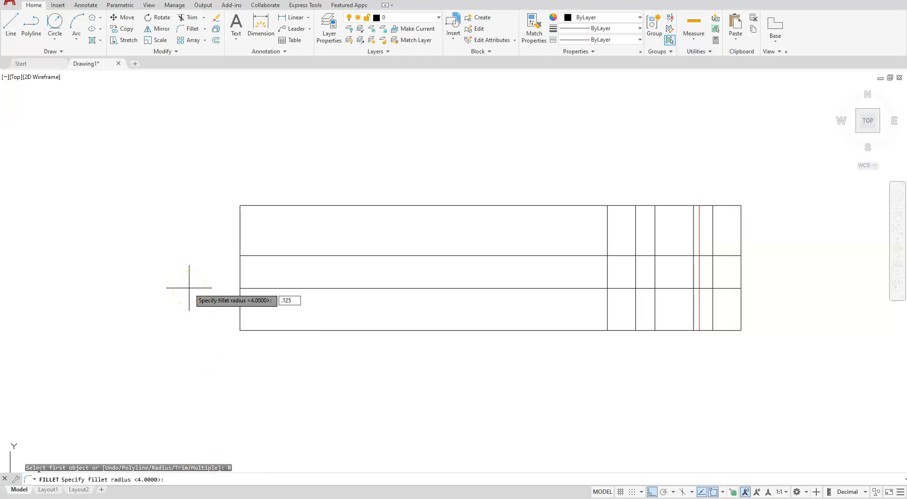
{"action": "key", "text": "Return"}
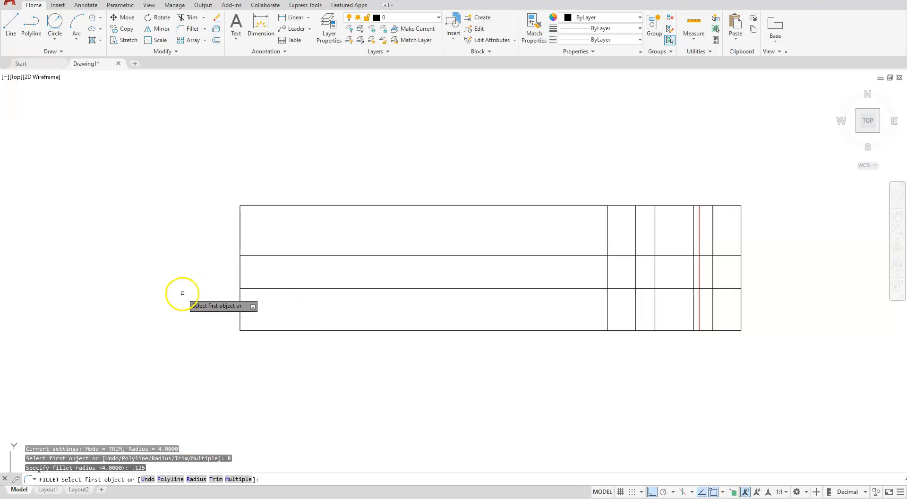
{"action": "left_click", "coordinate": [232, 480]}
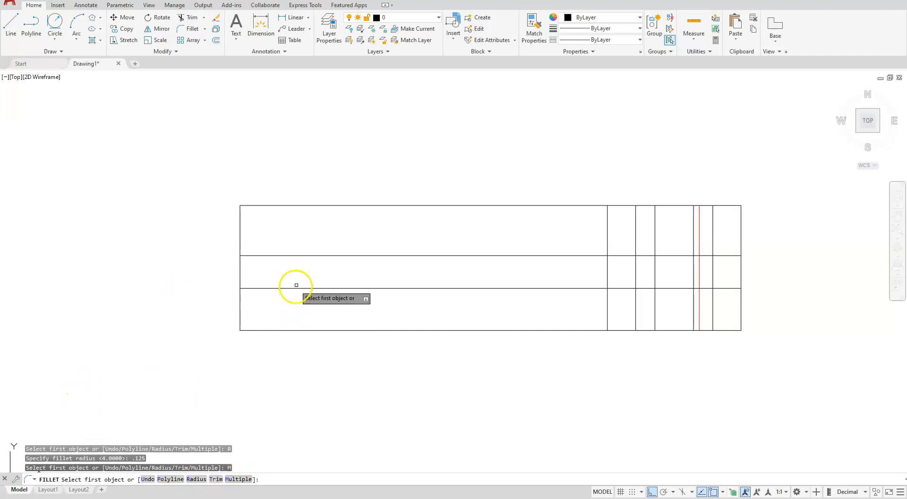
{"action": "left_click", "coordinate": [271, 255]}
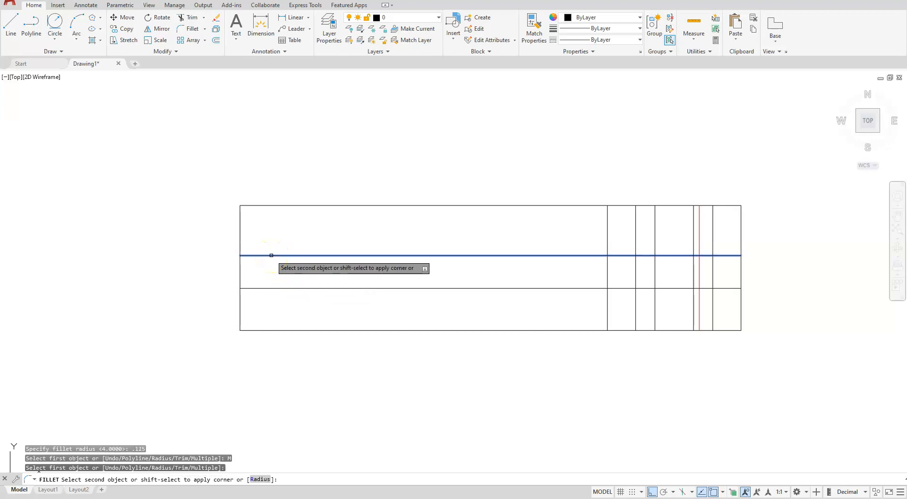
{"action": "left_click", "coordinate": [239, 241]}
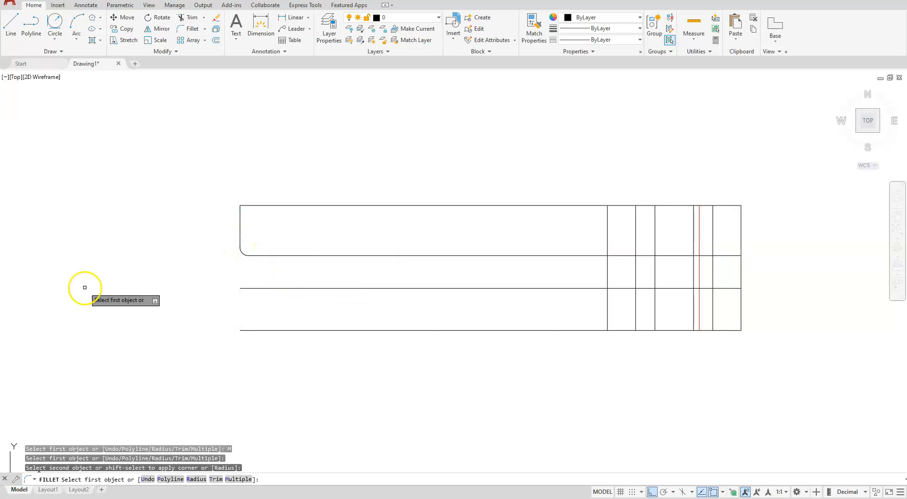
{"action": "left_click", "coordinate": [240, 224]}
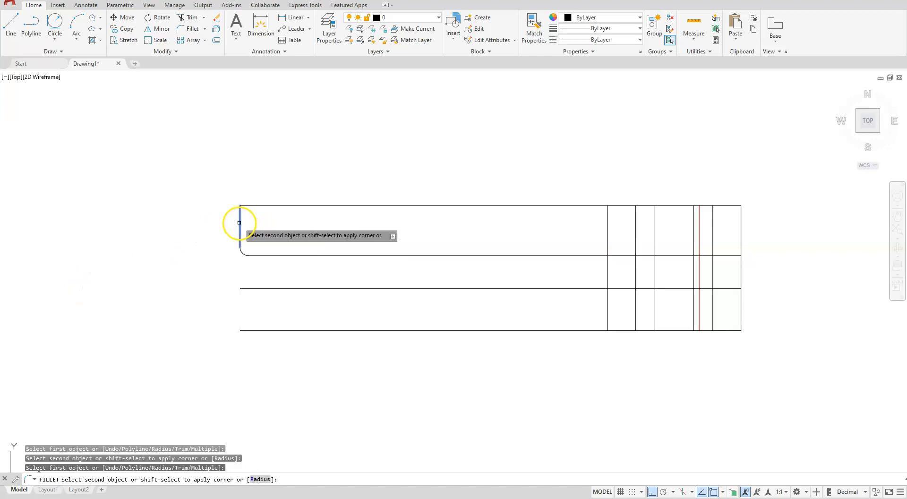
{"action": "left_click", "coordinate": [283, 205]}
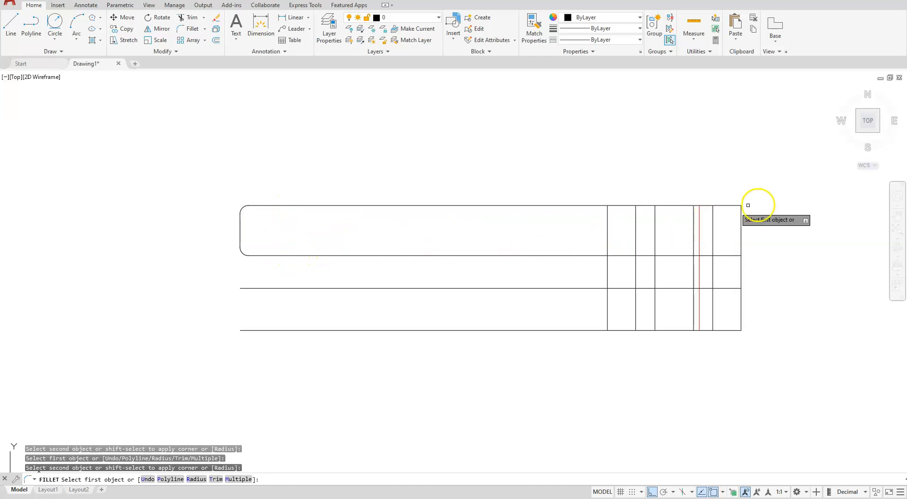
Fillet the corner where the arm's lower edge meets the head's left side, and the head's lower-left corner
{"action": "left_click", "coordinate": [584, 254]}
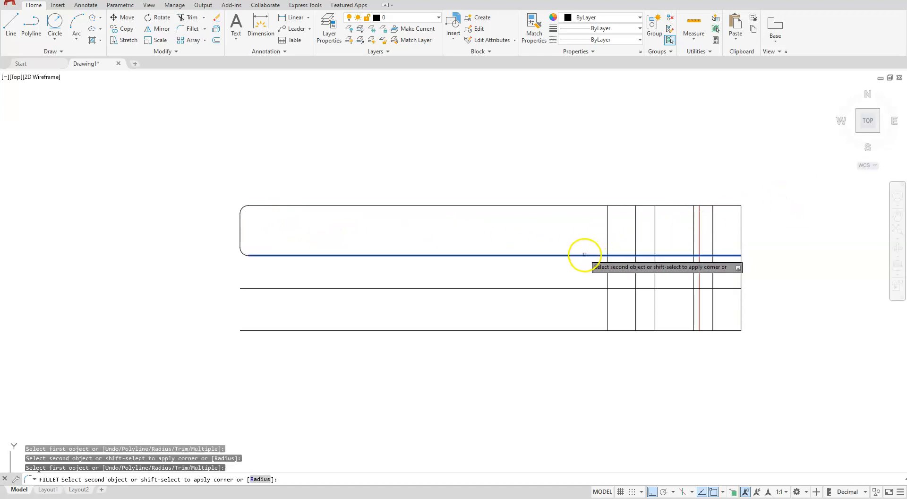
{"action": "left_click", "coordinate": [606, 269]}
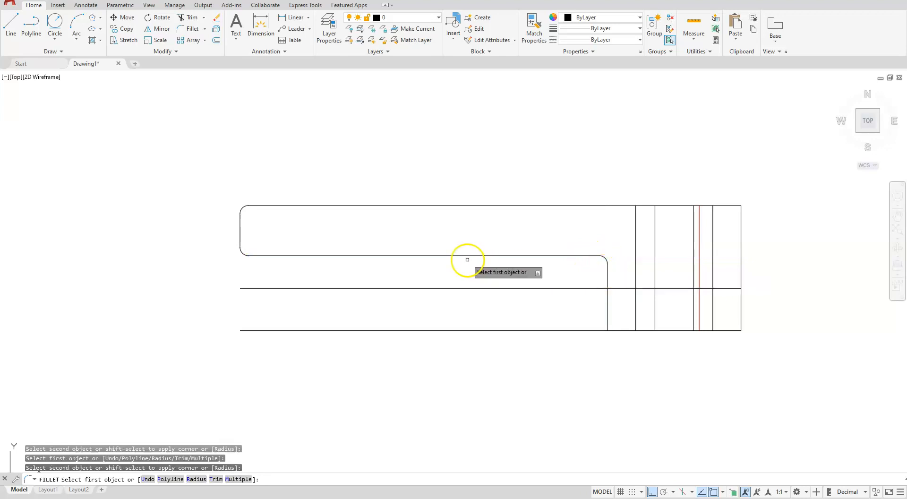
{"action": "left_click", "coordinate": [607, 312]}
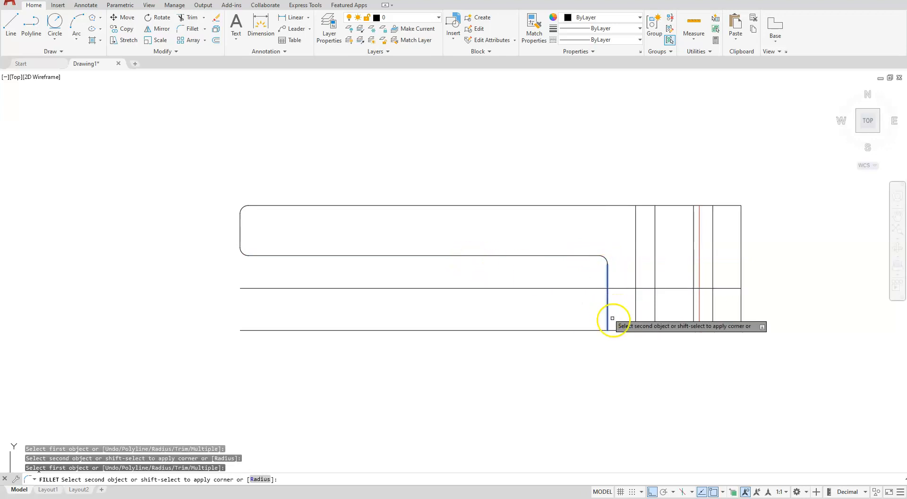
{"action": "left_click", "coordinate": [617, 330]}
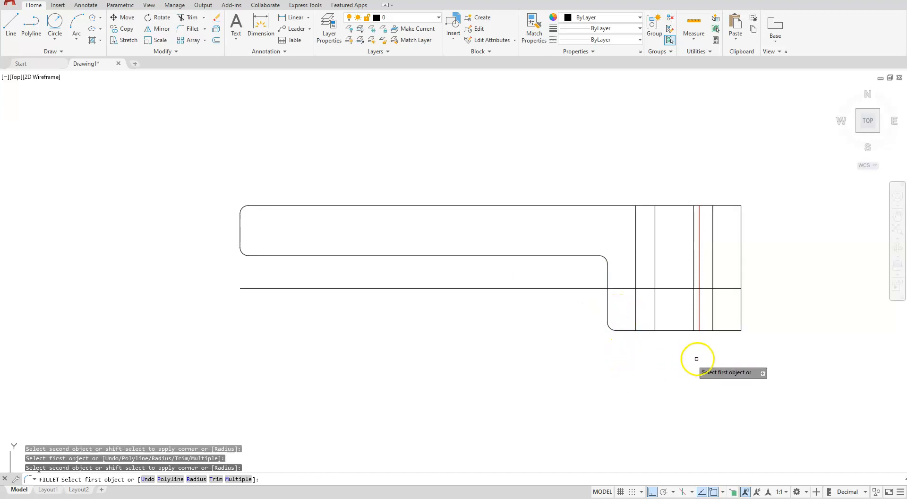
Fillet the lower-right and upper-right corners of the head
{"action": "left_click", "coordinate": [730, 330]}
{"action": "left_click", "coordinate": [742, 313]}
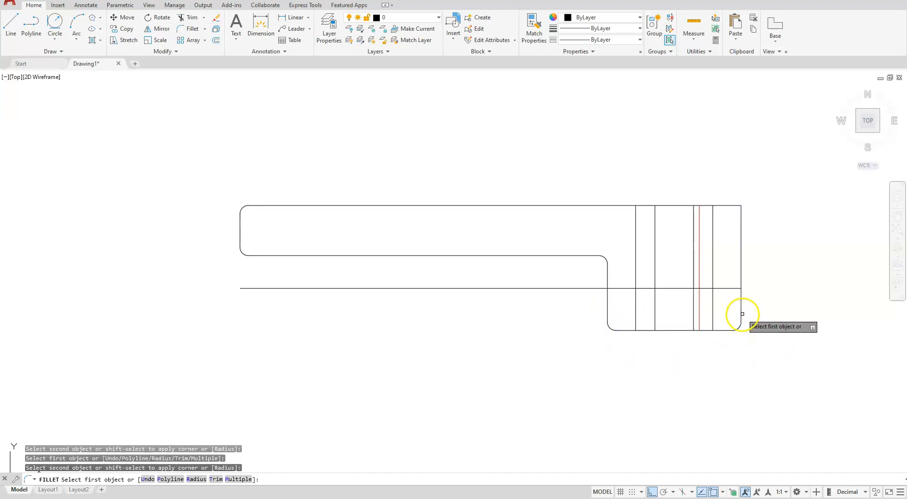
{"action": "left_click", "coordinate": [740, 238]}
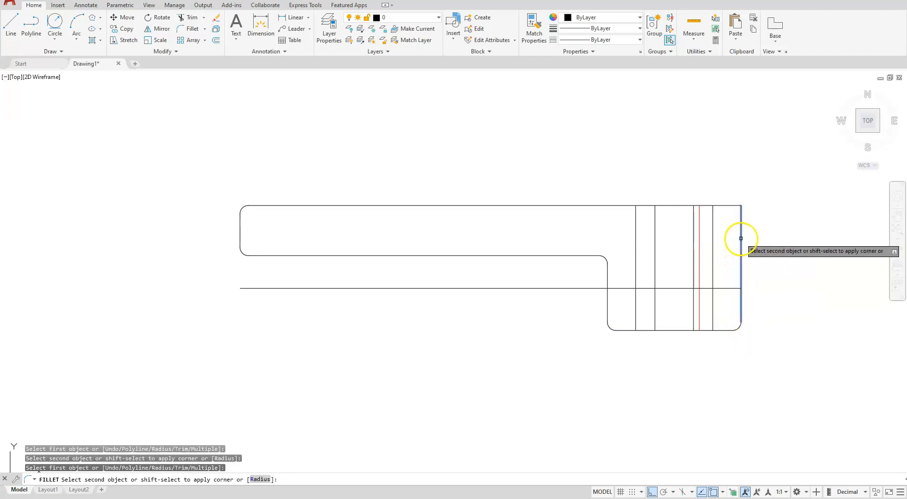
{"action": "left_click", "coordinate": [725, 206]}
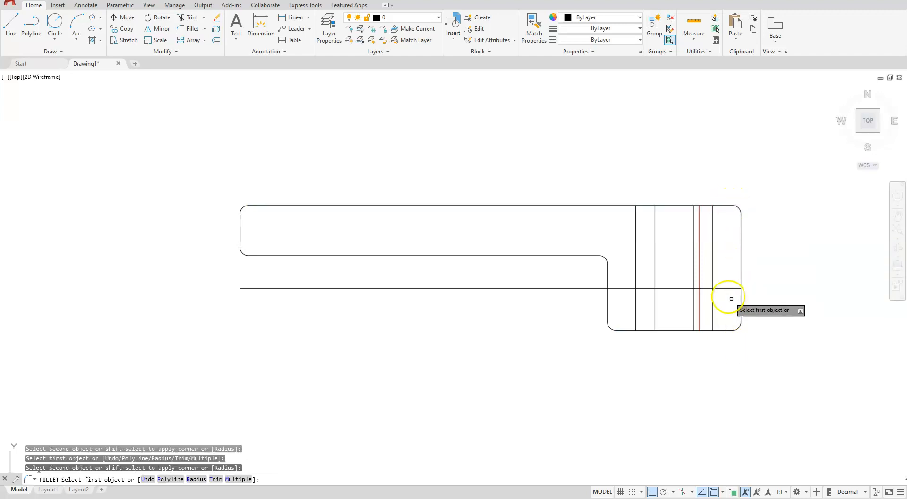
Fillet the arm's lower edge to the red vertical line inside the head and end the command
{"action": "scroll", "coordinate": [694, 250], "scroll_direction": "up", "scroll_amount": 2}
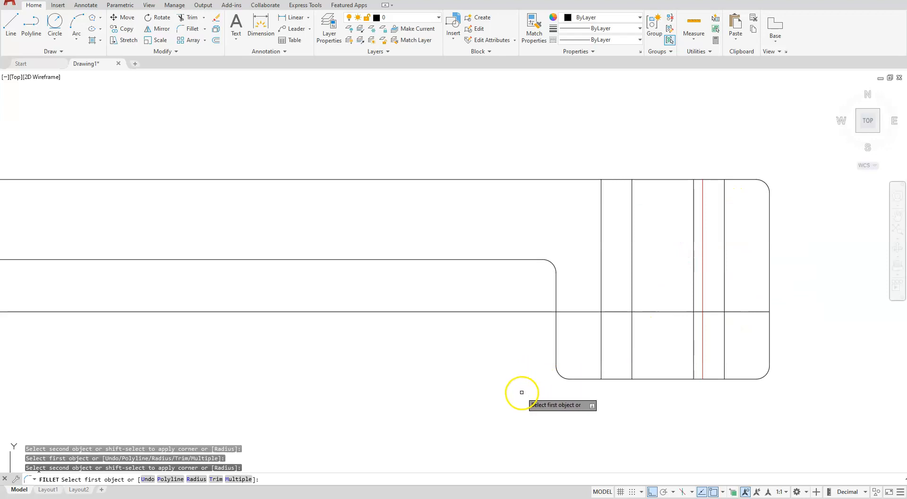
{"action": "left_click", "coordinate": [477, 259]}
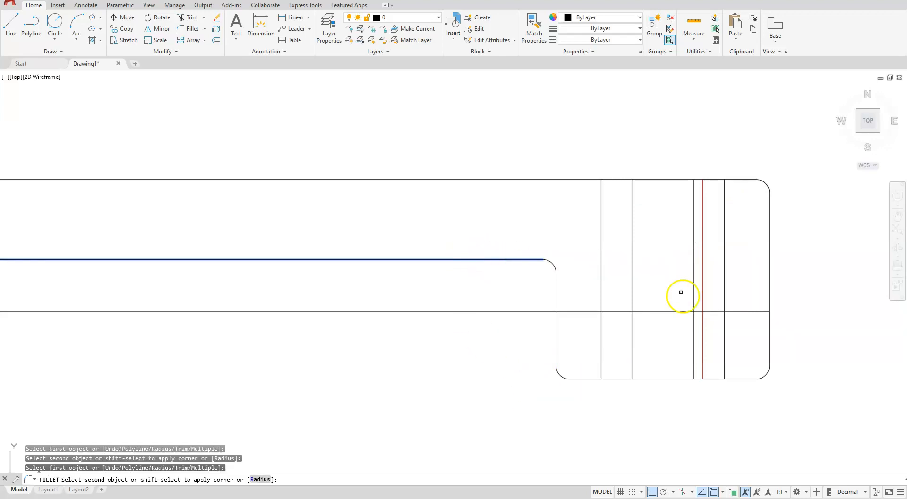
{"action": "left_click", "coordinate": [703, 324]}
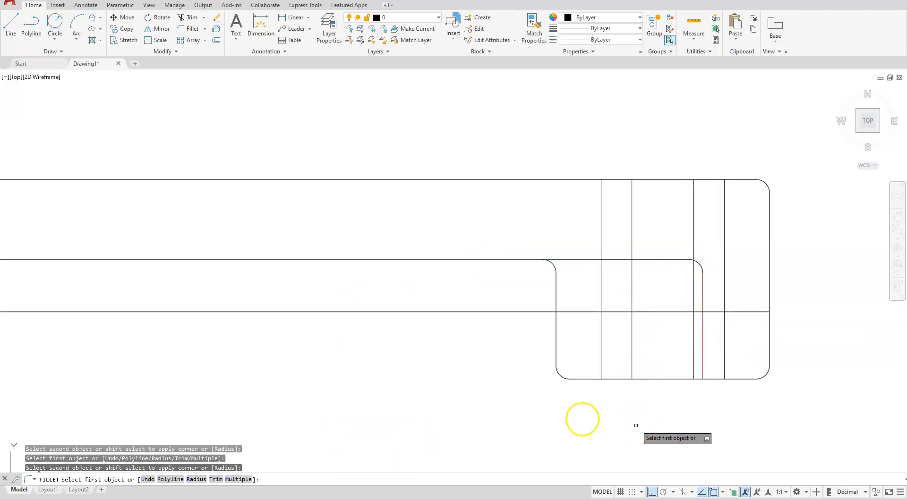
{"action": "scroll", "coordinate": [383, 287], "scroll_direction": "down", "scroll_amount": 2}
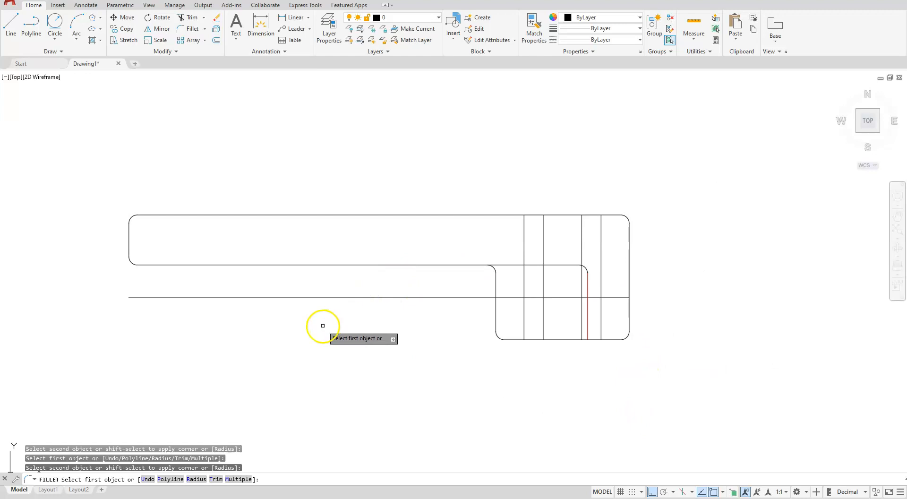
{"action": "key", "text": "Escape"}
{"action": "key", "text": "Escape"}
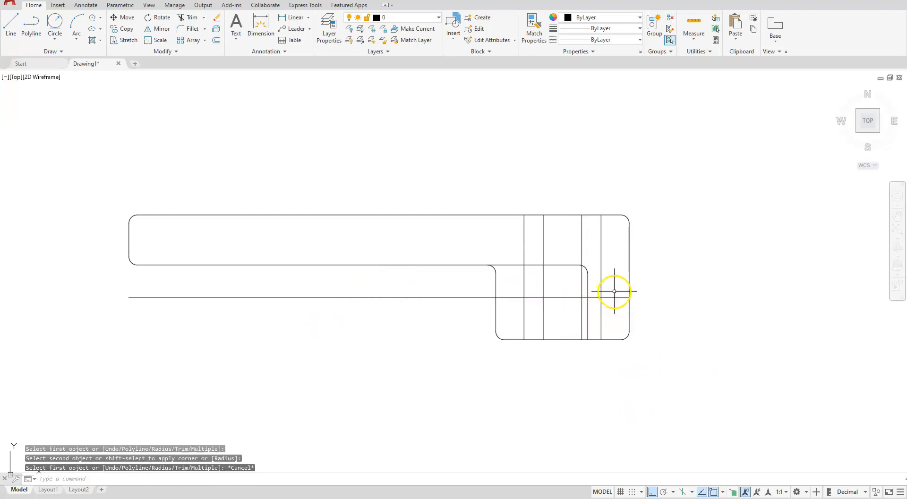
Erase the red vertical line below the new fillet inside the head
{"action": "scroll", "coordinate": [543, 279], "scroll_direction": "up", "scroll_amount": 2}
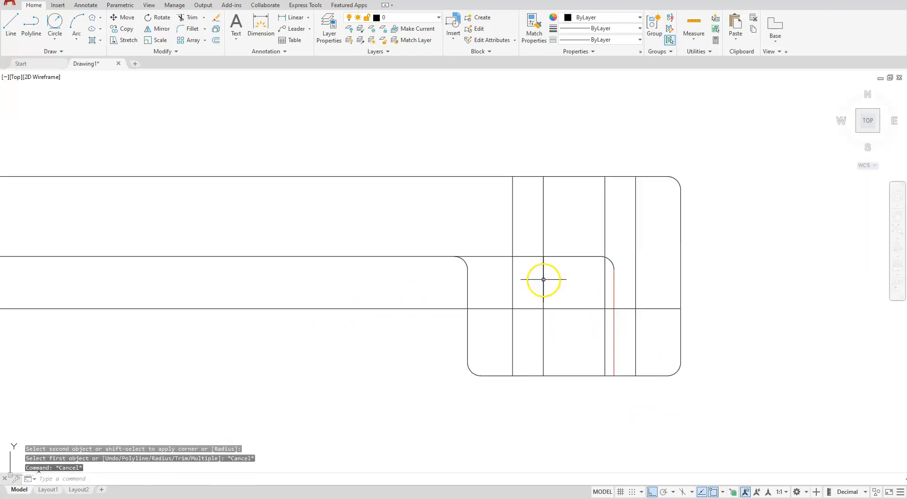
{"action": "left_click", "coordinate": [614, 296]}
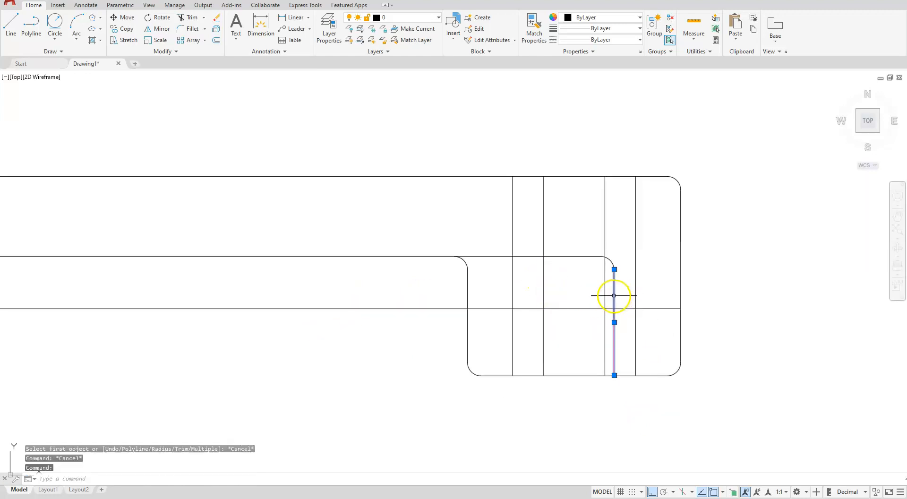
{"action": "left_click", "coordinate": [216, 20]}
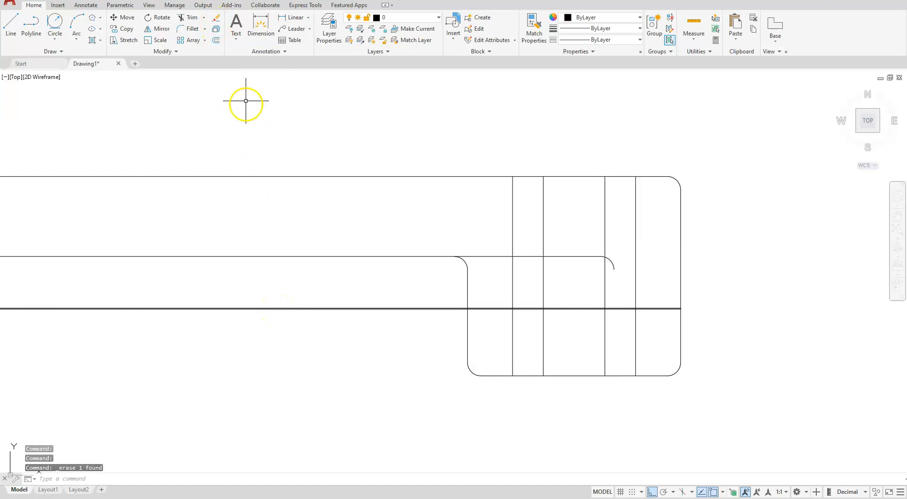
Trim the remaining inner horizontal line so it spans only between the outermost projected hexagon lines
{"action": "left_click", "coordinate": [188, 17]}
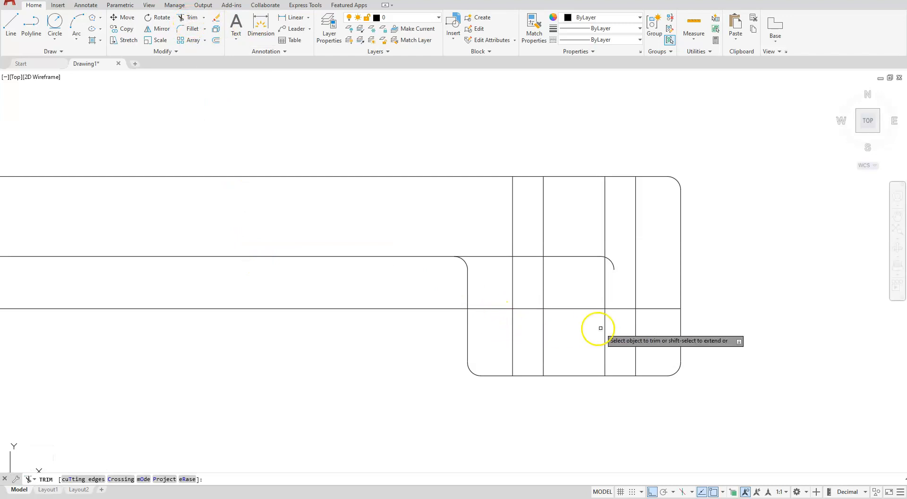
{"action": "left_click", "coordinate": [307, 308]}
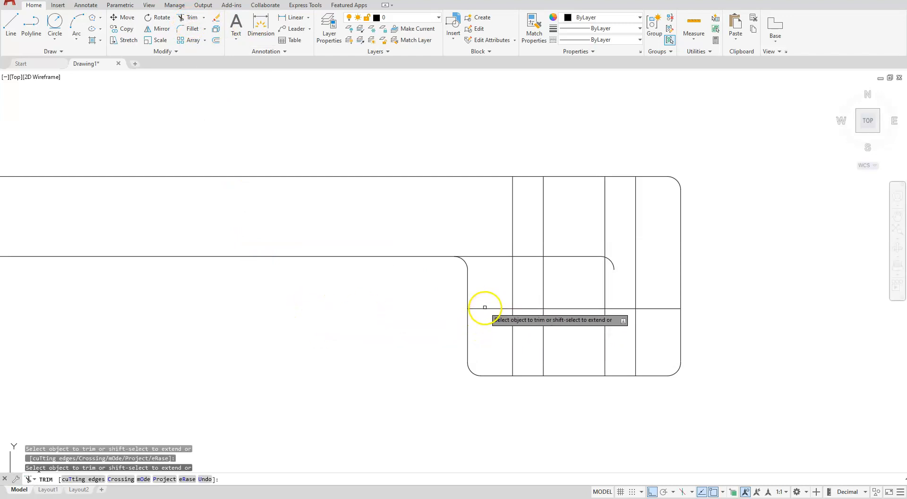
{"action": "left_click", "coordinate": [484, 308]}
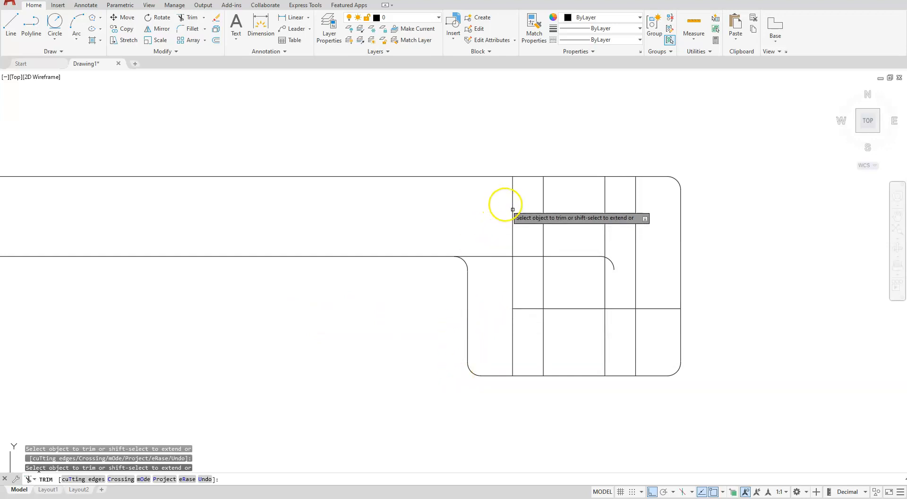
{"action": "left_click", "coordinate": [663, 308]}
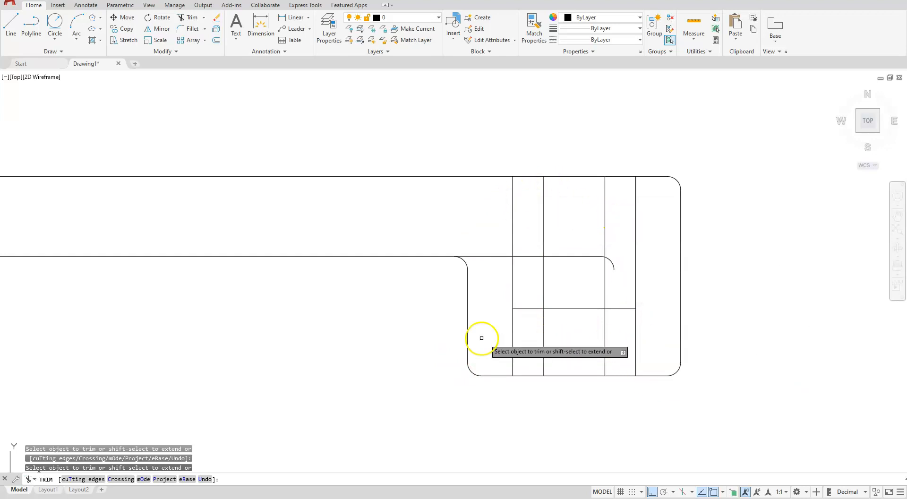
Trim the four projected hexagon lines above the socket's horizontal line and end the command
{"action": "left_click", "coordinate": [633, 204]}
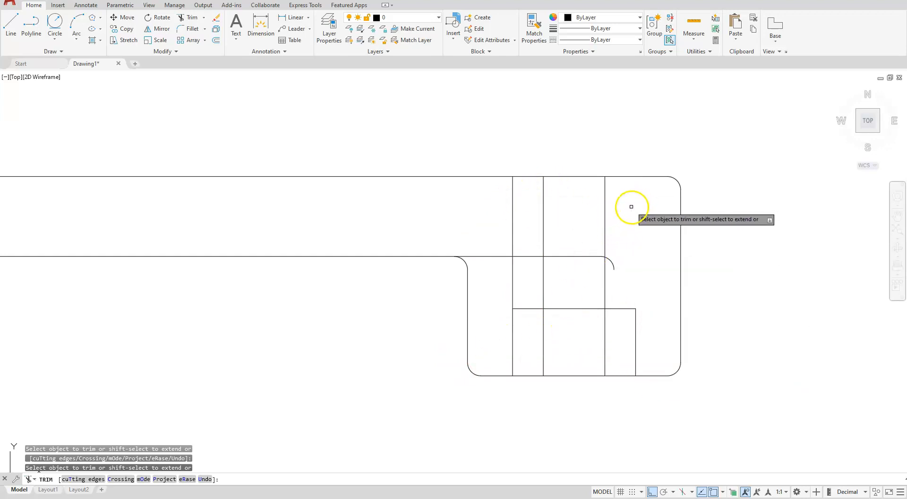
{"action": "left_click", "coordinate": [604, 202]}
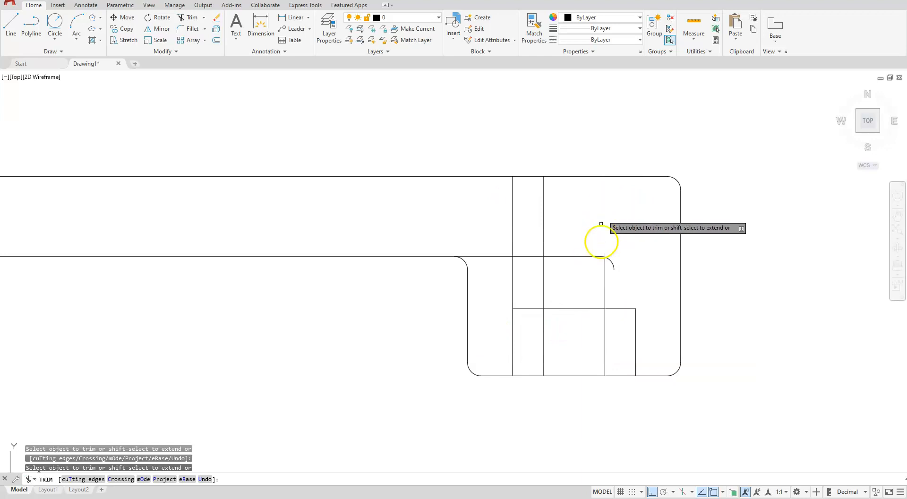
{"action": "left_click", "coordinate": [605, 266]}
{"action": "left_click", "coordinate": [543, 209]}
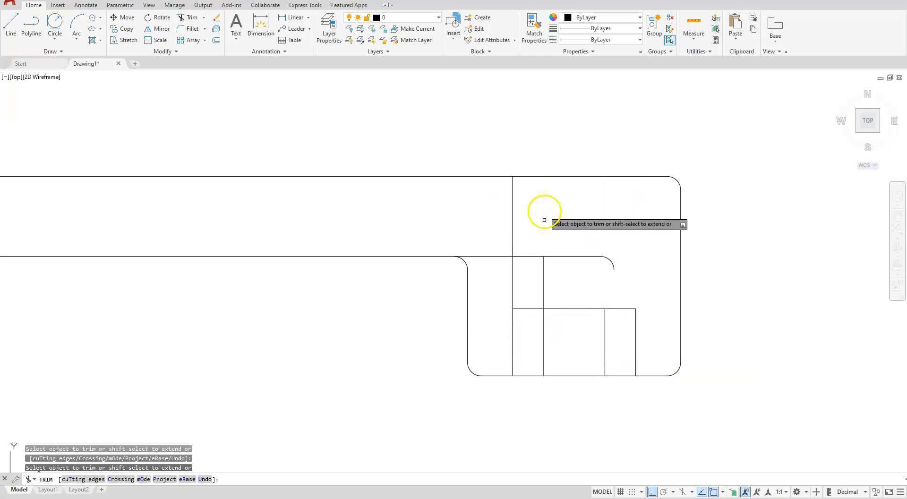
{"action": "left_click", "coordinate": [543, 268]}
{"action": "left_click", "coordinate": [512, 202]}
{"action": "left_click", "coordinate": [513, 273]}
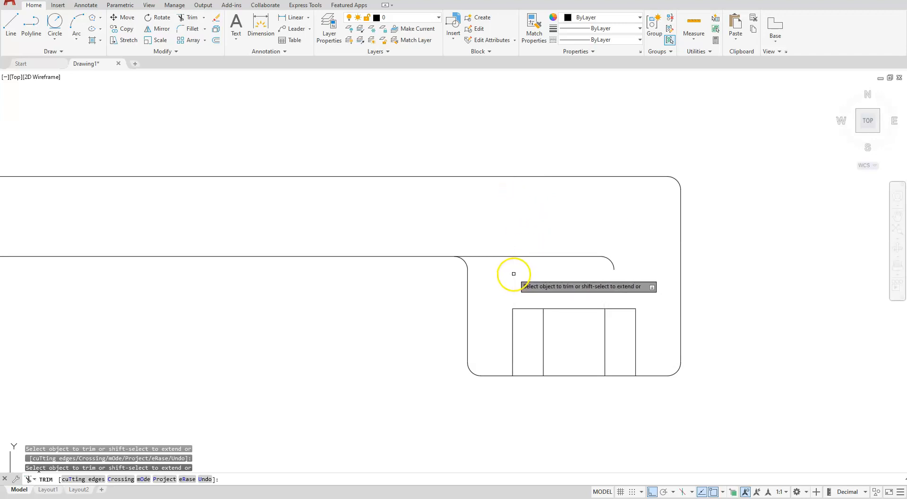
{"action": "scroll", "coordinate": [474, 281], "scroll_direction": "down", "scroll_amount": 2}
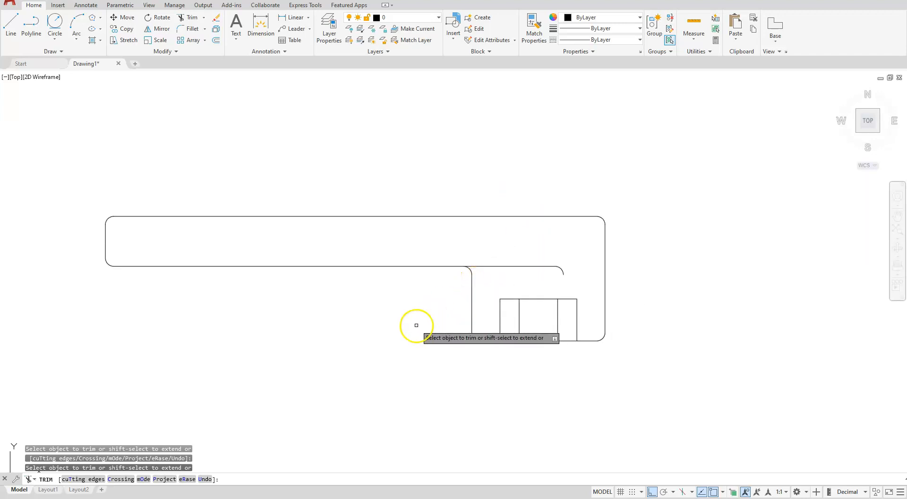
{"action": "key", "text": "Escape"}
{"action": "scroll", "coordinate": [472, 245], "scroll_direction": "down", "scroll_amount": 2}
{"action": "scroll", "coordinate": [510, 288], "scroll_direction": "down", "scroll_amount": 2}
{"action": "middle_click_drag", "start_coordinate": [461, 376], "coordinate": [543, 335]}
{"action": "scroll", "coordinate": [533, 315], "scroll_direction": "up", "scroll_amount": 2}
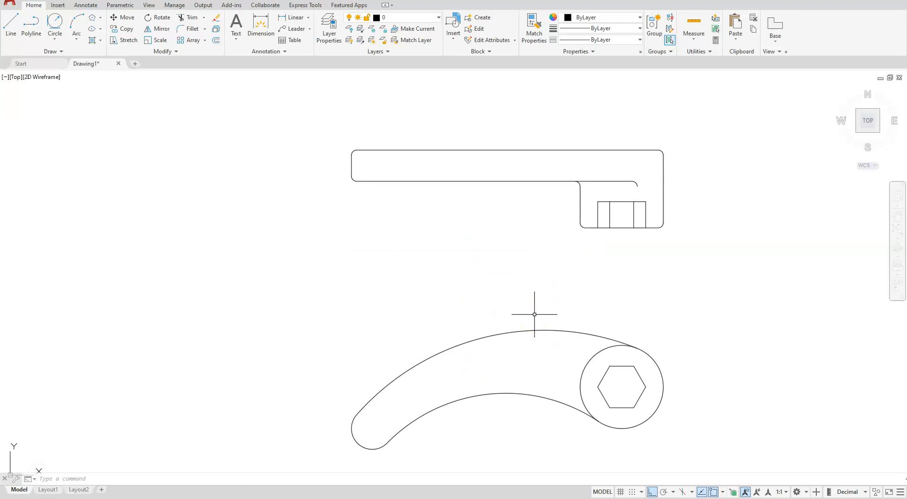
{"action": "type", "text": "lassic"}
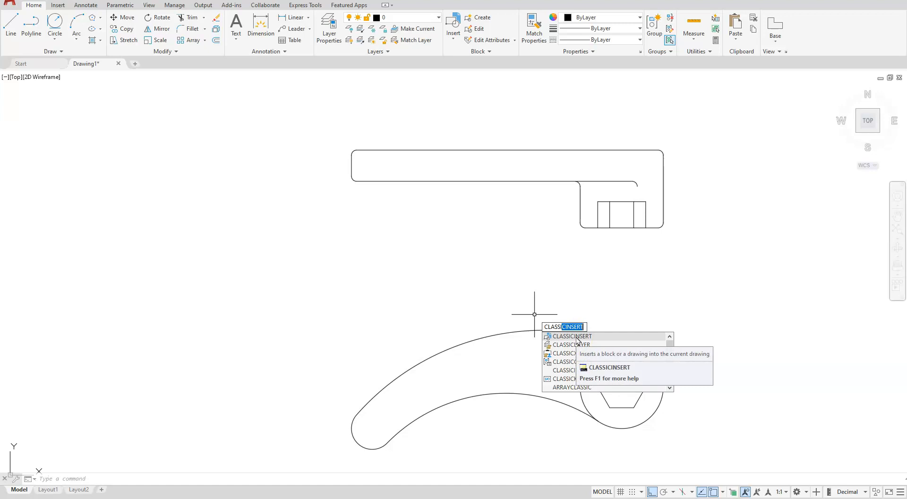
{"action": "key", "text": "Escape"}
{"action": "left_click", "coordinate": [481, 294]}
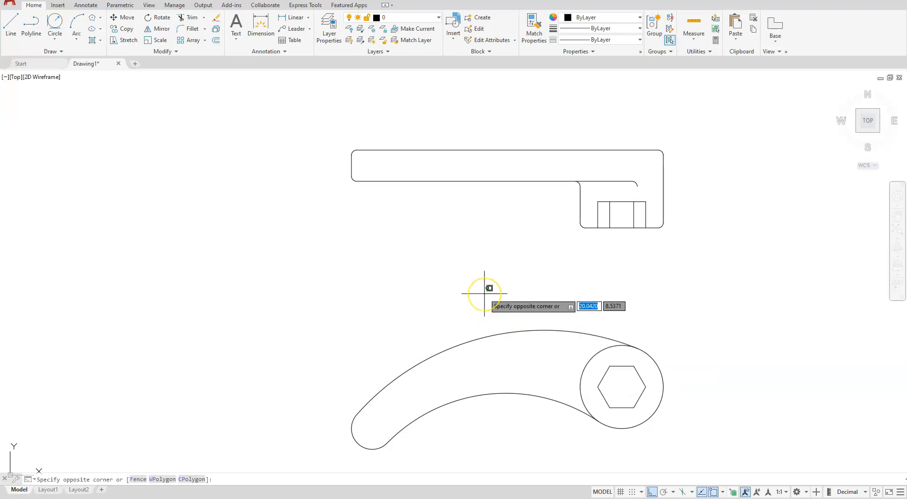
Cancel the pending selection and open the A SIZE.dwg drawing from the Class 1 folder
{"action": "key", "text": "Escape"}
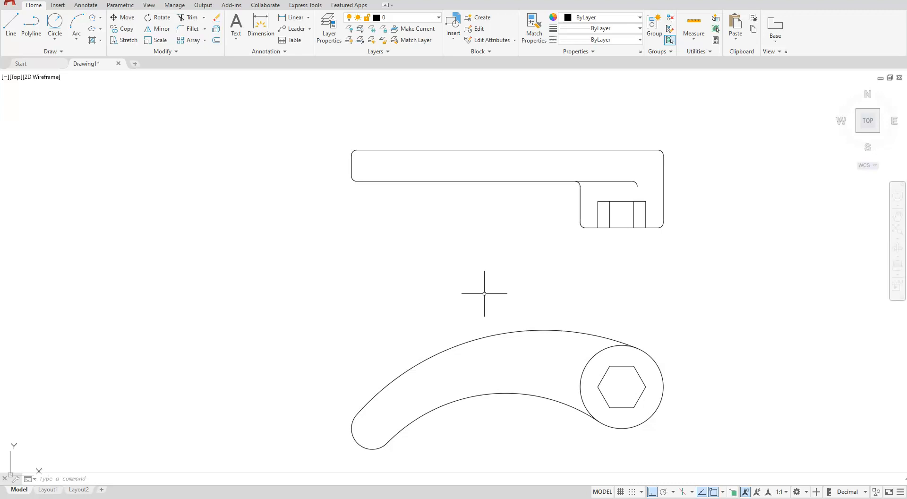
{"action": "type", "text": "n"}
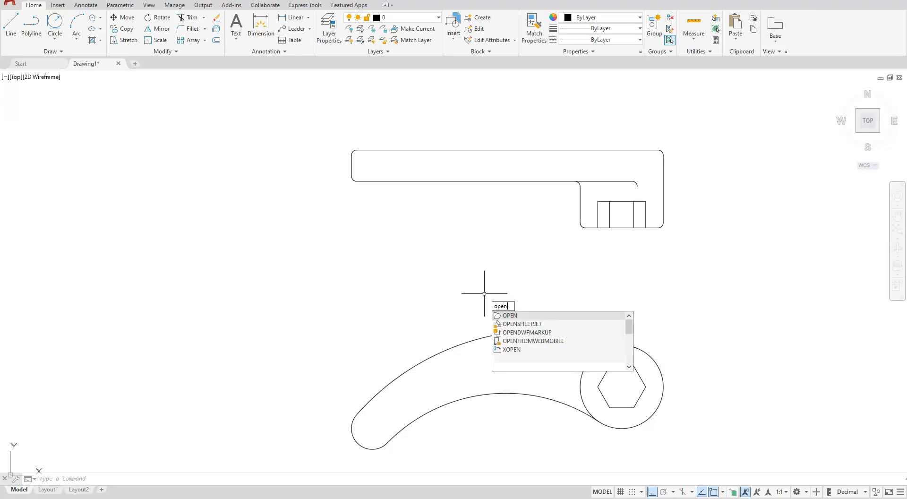
{"action": "left_click", "coordinate": [510, 315]}
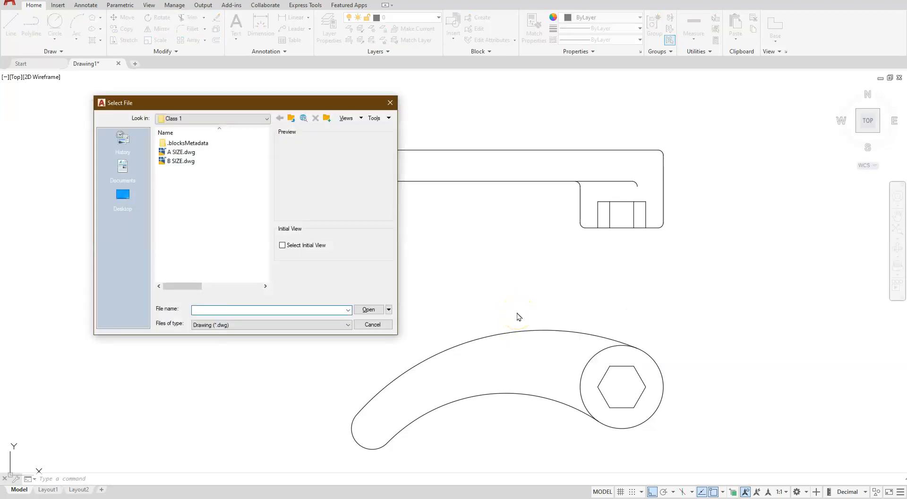
{"action": "left_click", "coordinate": [178, 152]}
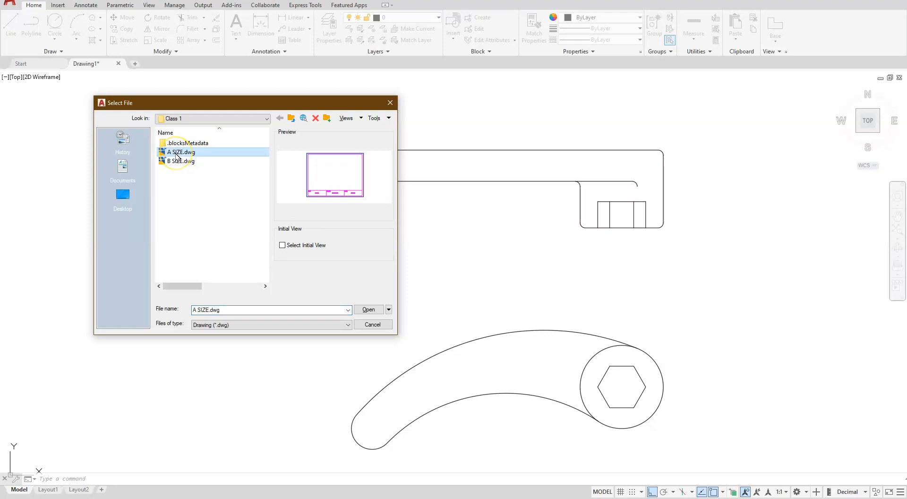
{"action": "left_click", "coordinate": [370, 307]}
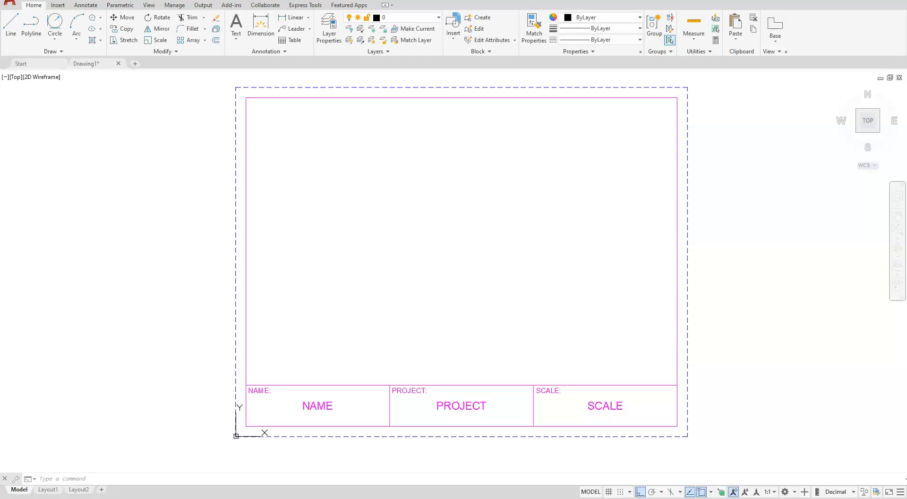
Create a new layer named Center in the A SIZE drawing and set its color to cyan
{"action": "left_click", "coordinate": [326, 27]}
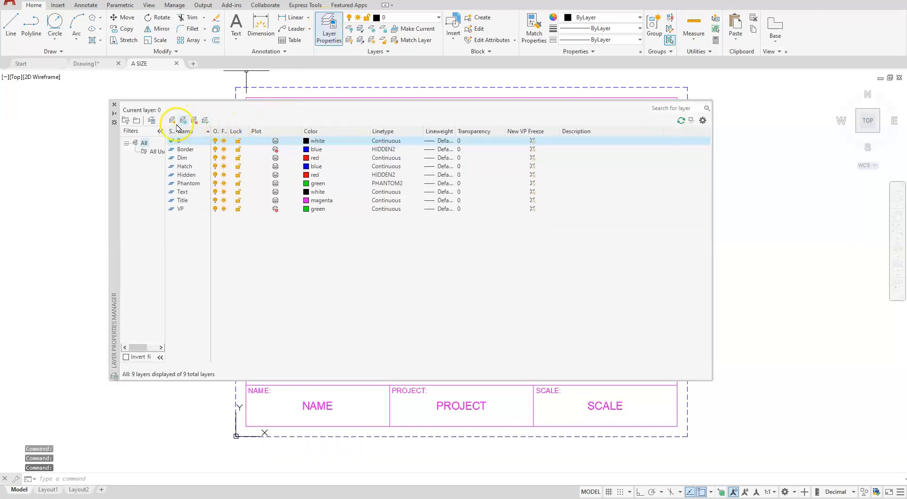
{"action": "left_click", "coordinate": [172, 121]}
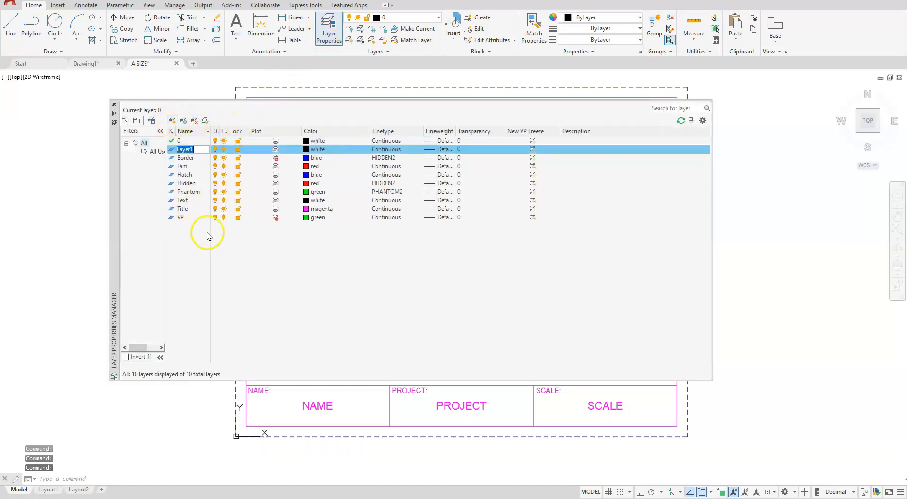
{"action": "type", "text": "Center"}
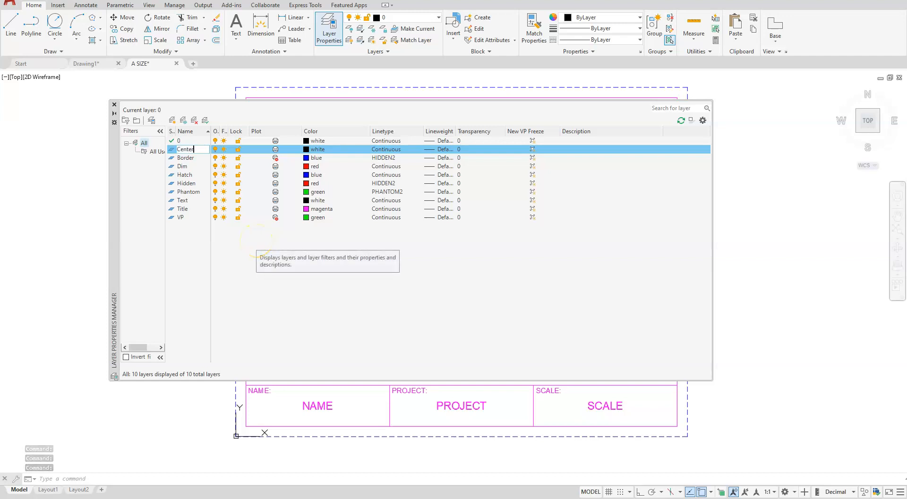
{"action": "left_click", "coordinate": [305, 150]}
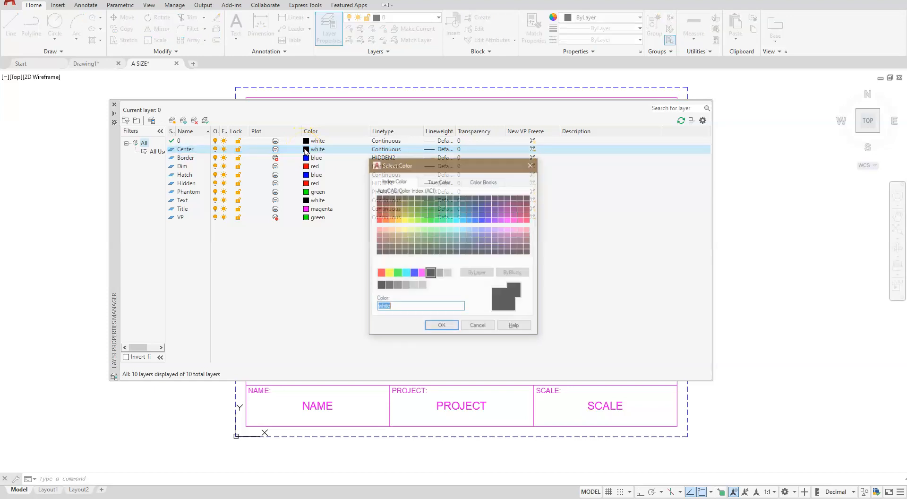
{"action": "left_click", "coordinate": [406, 273]}
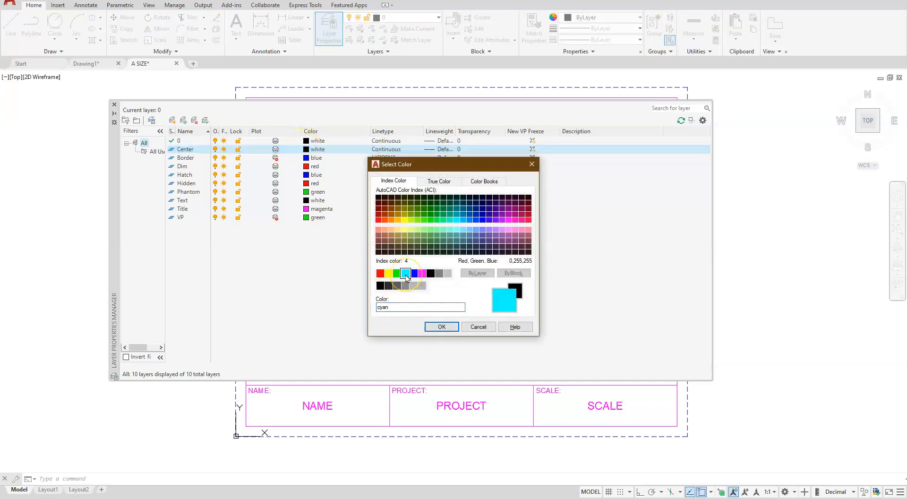
{"action": "left_click", "coordinate": [441, 327]}
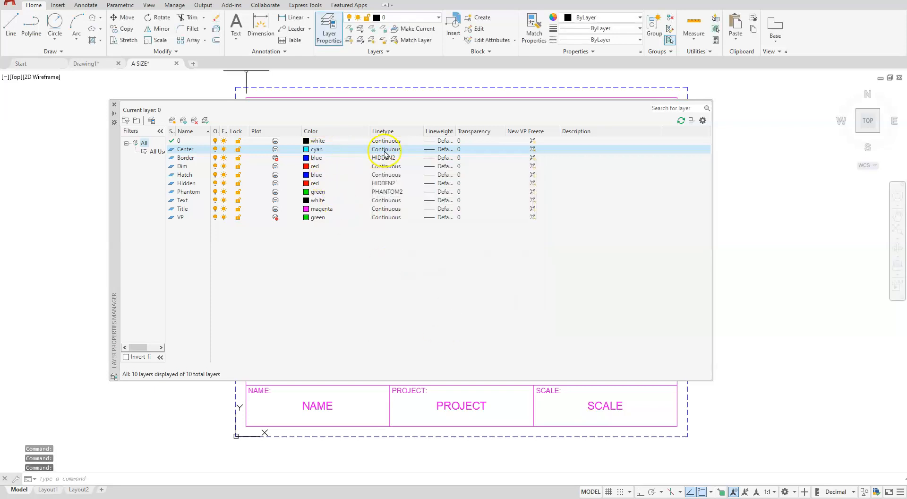
Load the CENTER2 linetype, assign it to the Center layer and close the layer manager
{"action": "left_click", "coordinate": [385, 150]}
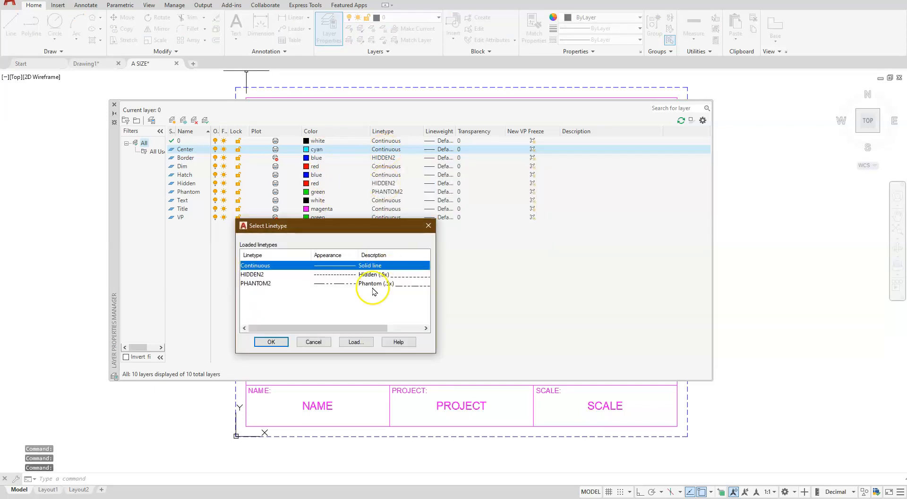
{"action": "left_click", "coordinate": [355, 343]}
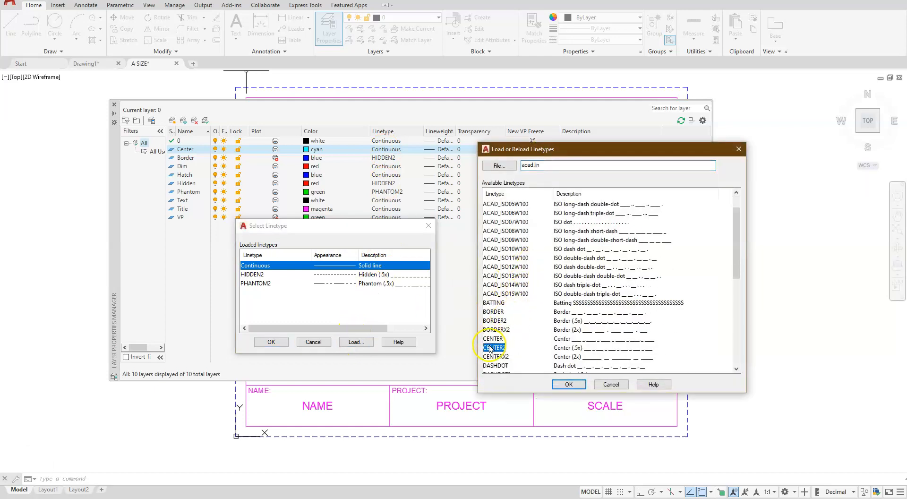
{"action": "left_click", "coordinate": [569, 384]}
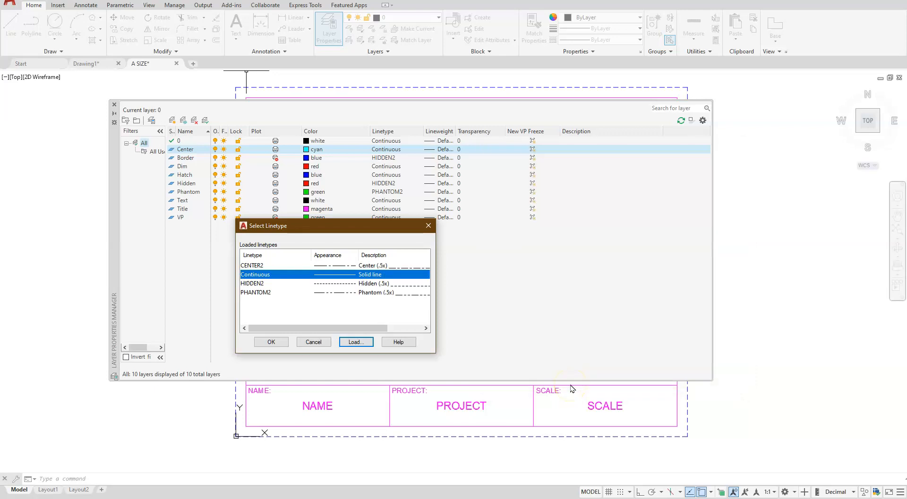
{"action": "left_click", "coordinate": [300, 264]}
{"action": "left_click", "coordinate": [271, 342]}
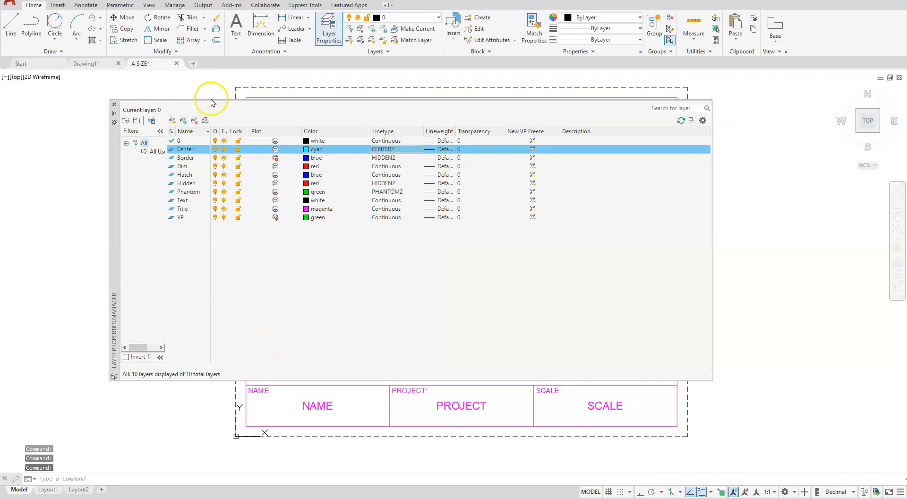
{"action": "left_click", "coordinate": [115, 105]}
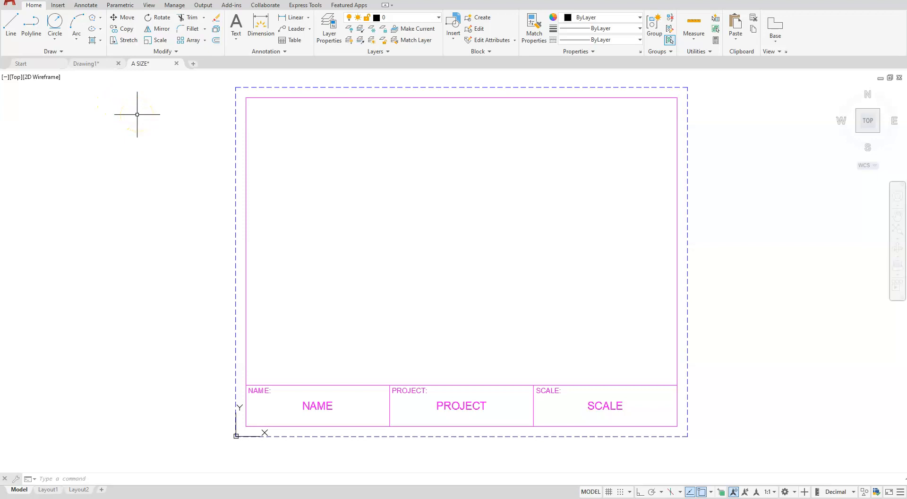
Save the A SIZE drawing with QSAVE and close it
{"action": "key", "text": "ctrl+s"}
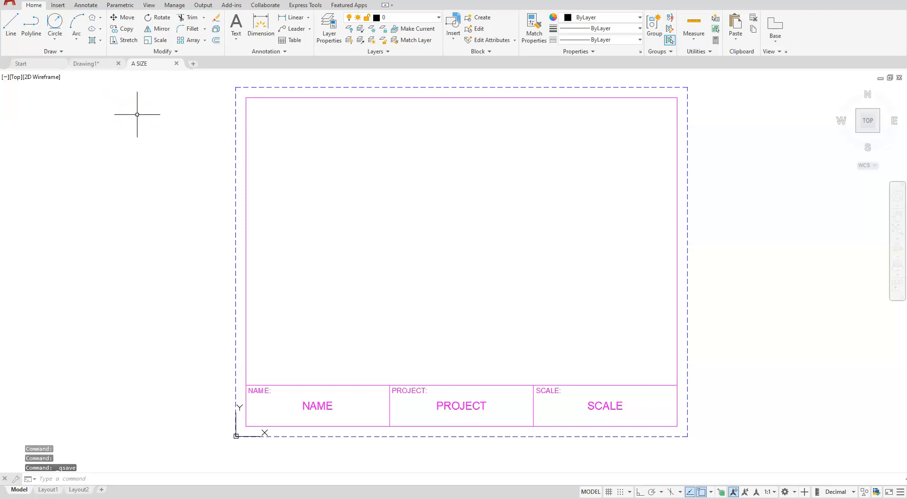
{"action": "type", "text": "qsa"}
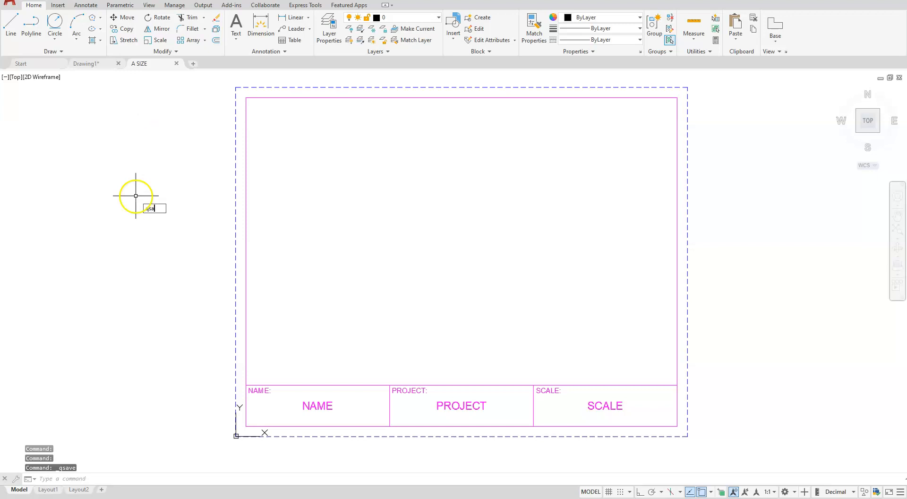
{"action": "type", "text": "v"}
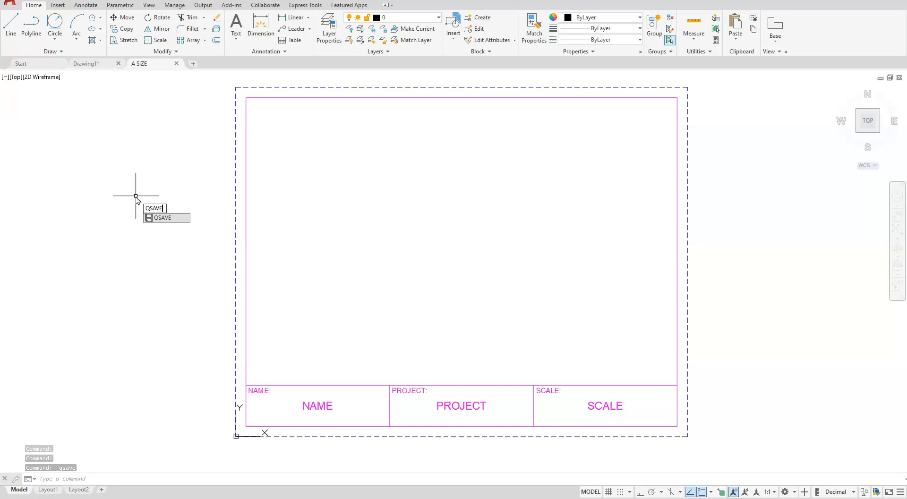
{"action": "key", "text": "Return"}
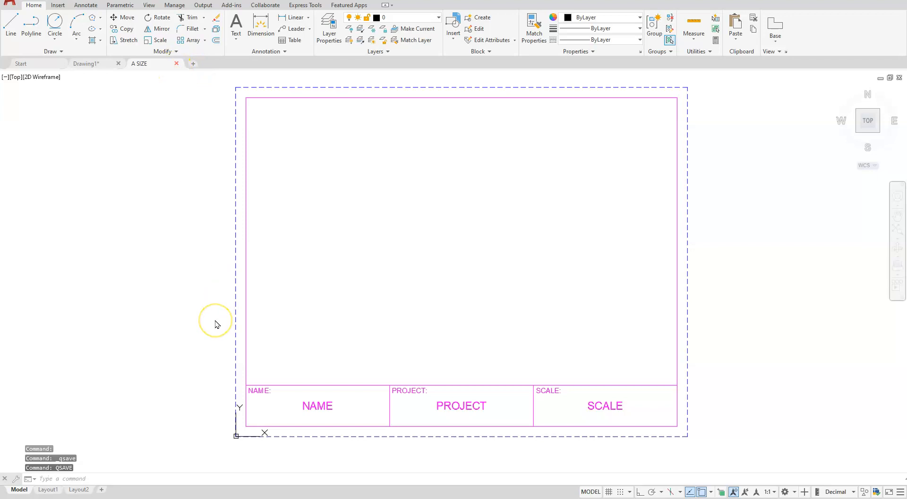
Insert A SIZE.dwg into Drawing1 with CLASSICINSERT at 0,0,0, using scale 1 and rotation 0
{"action": "scroll", "coordinate": [502, 289], "scroll_direction": "down", "scroll_amount": 3}
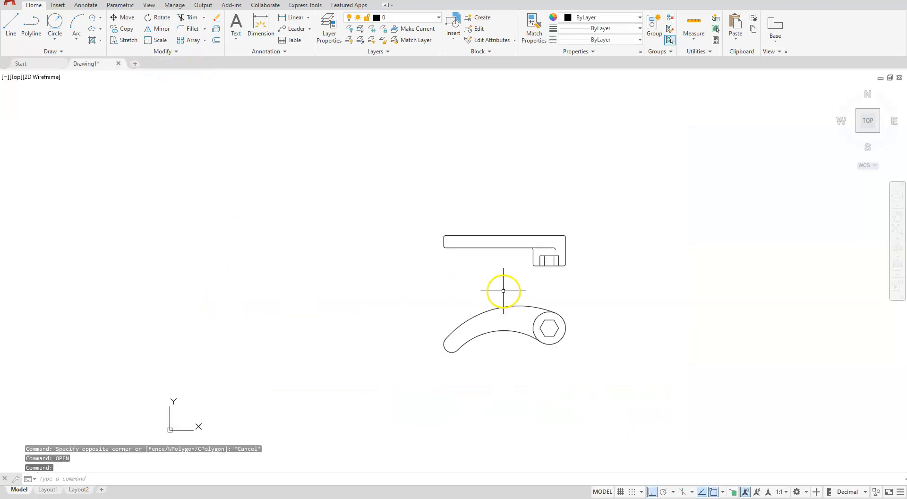
{"action": "middle_click_drag", "start_coordinate": [483, 298], "coordinate": [338, 281]}
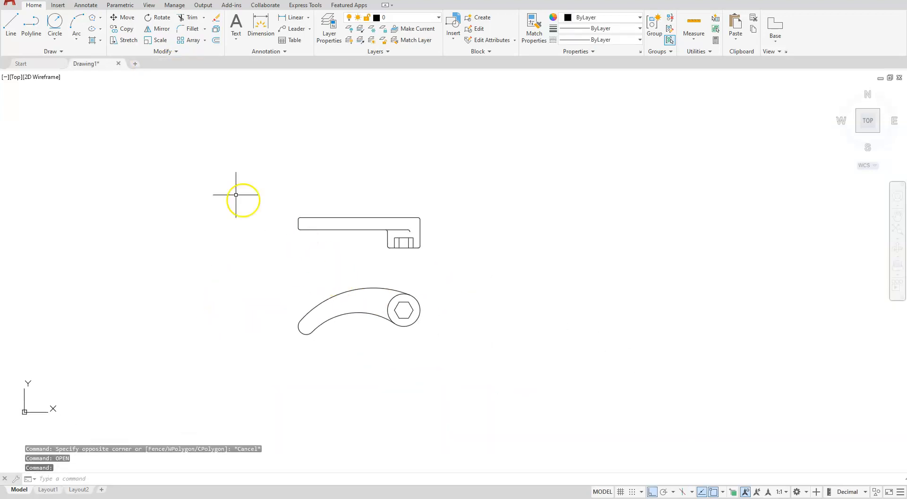
{"action": "type", "text": "cla"}
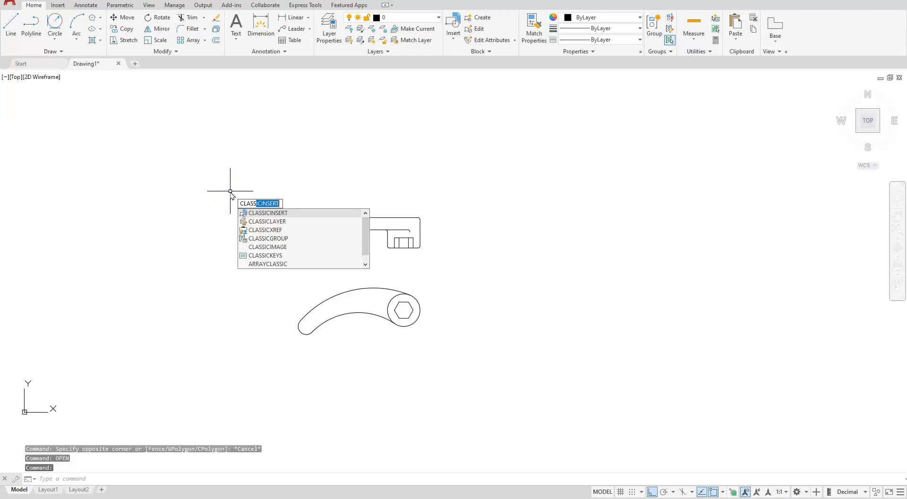
{"action": "left_click", "coordinate": [277, 212]}
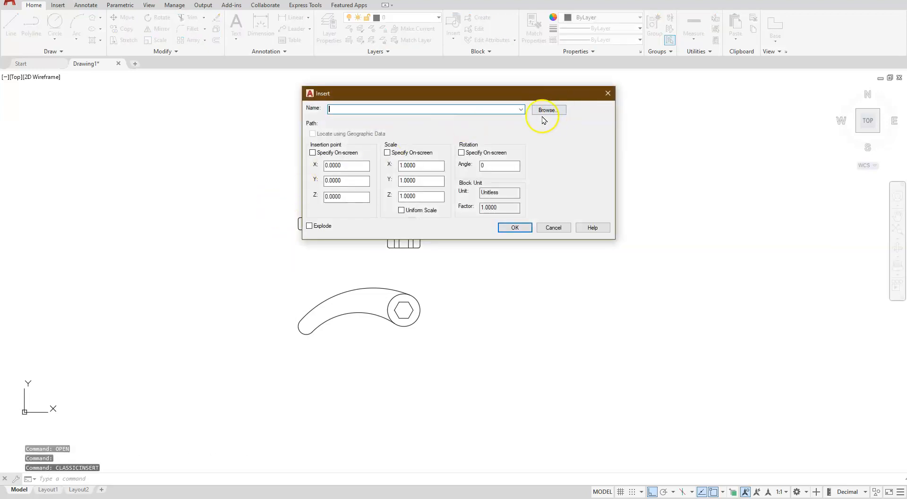
{"action": "left_click", "coordinate": [543, 110]}
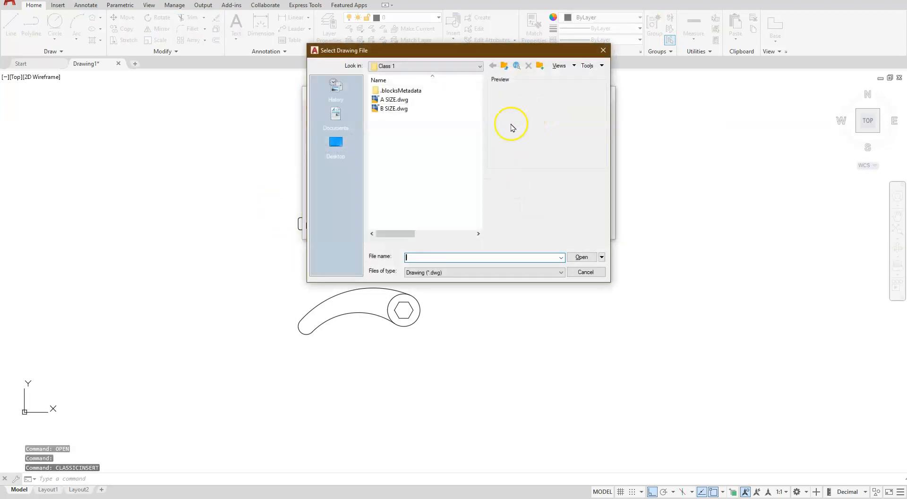
{"action": "left_click", "coordinate": [399, 100]}
{"action": "left_click", "coordinate": [581, 257]}
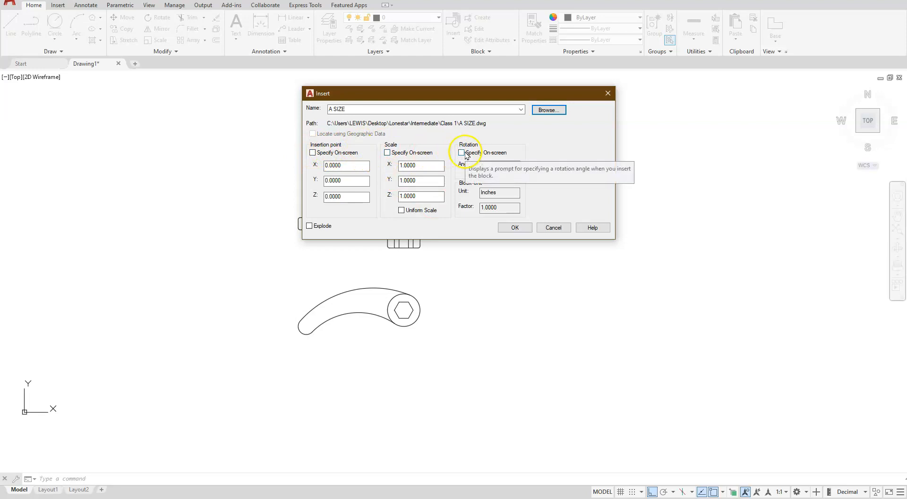
{"action": "left_click", "coordinate": [515, 228]}
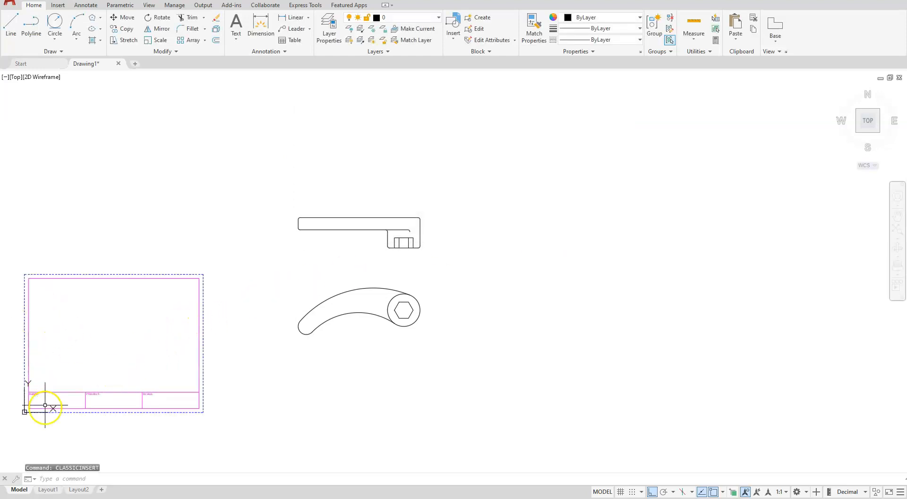
{"action": "middle_click_drag", "start_coordinate": [78, 401], "coordinate": [387, 336]}
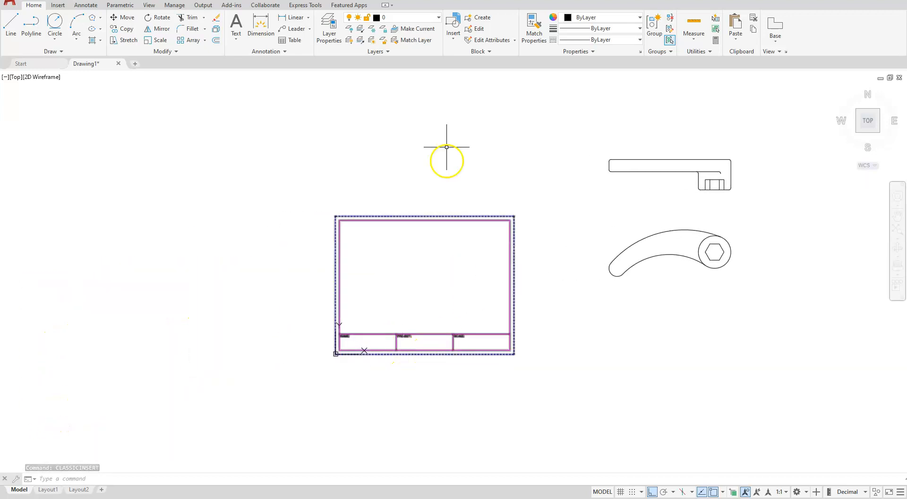
{"action": "left_click", "coordinate": [438, 18]}
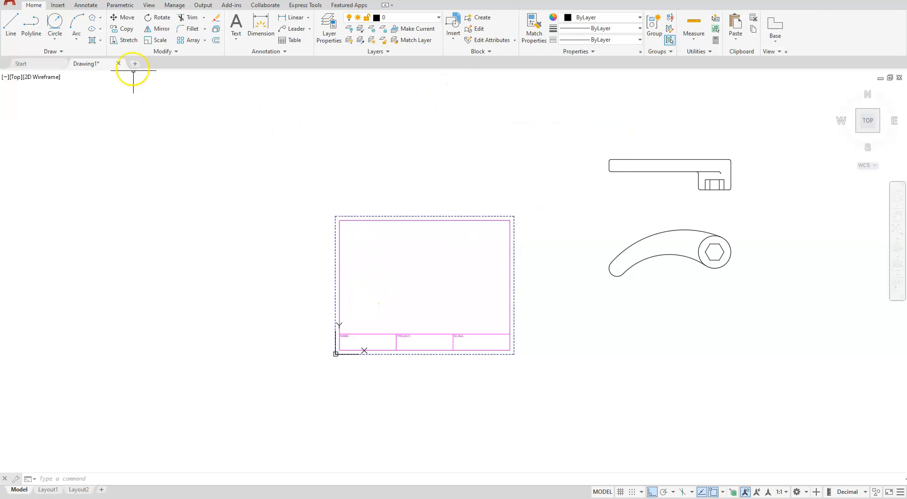
Move both wrench views together onto the inserted A SIZE sheet, with Ortho turned off for free placement
{"action": "left_click", "coordinate": [123, 18]}
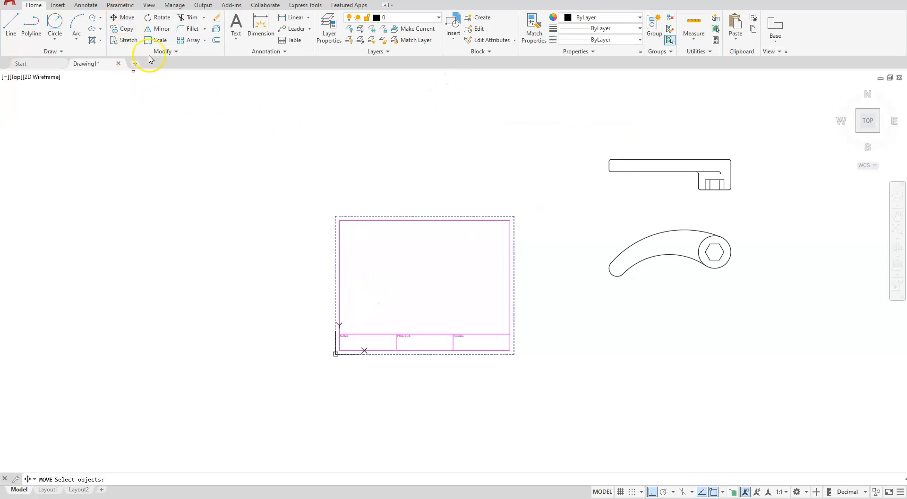
{"action": "left_click", "coordinate": [555, 119]}
{"action": "left_click", "coordinate": [763, 304]}
{"action": "key", "text": "Return"}
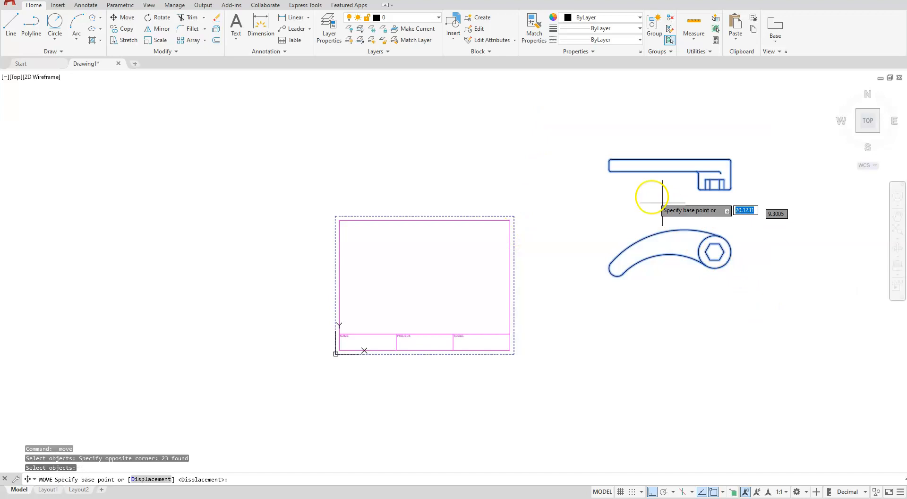
{"action": "left_click", "coordinate": [658, 205]}
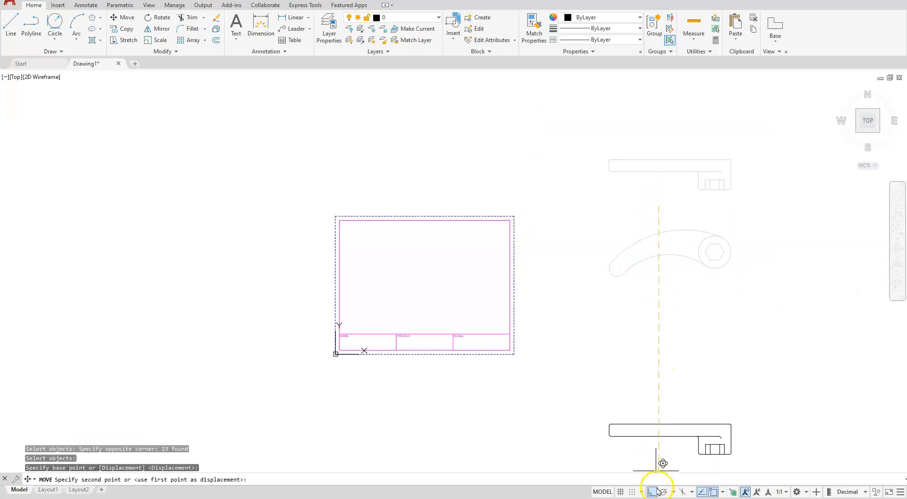
{"action": "key", "text": "F8"}
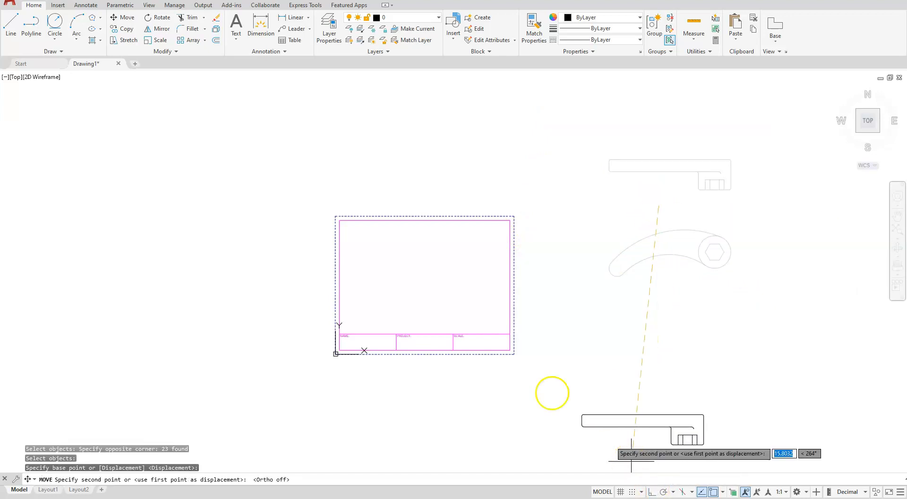
{"action": "left_click", "coordinate": [409, 254]}
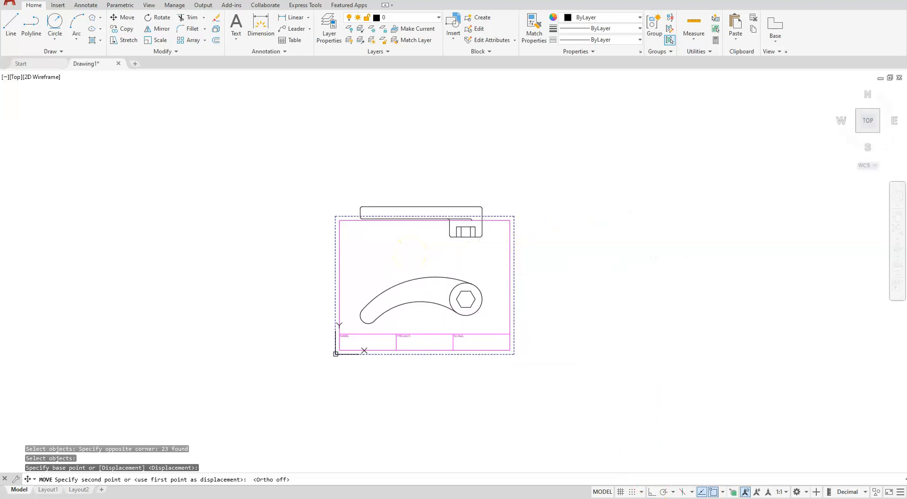
{"action": "scroll", "coordinate": [382, 228], "scroll_direction": "up", "scroll_amount": 4}
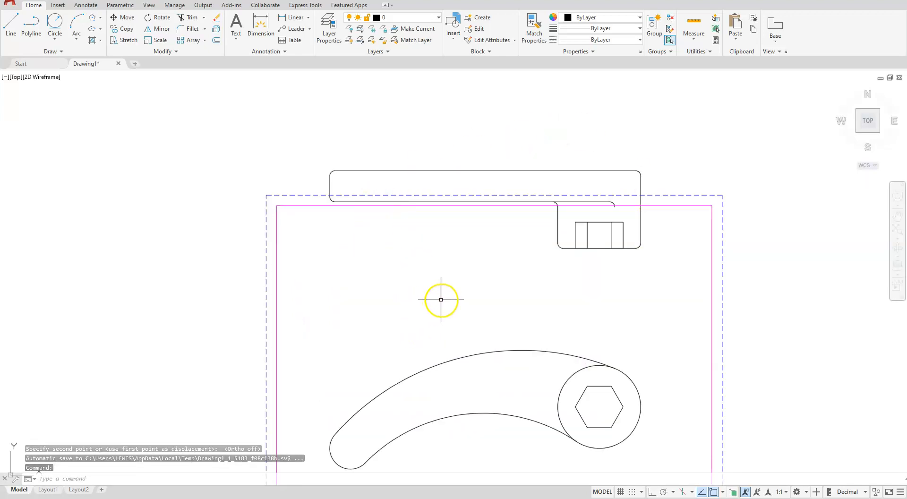
Turn Ortho on and move the upper side view straight down until it sits inside the sheet border
{"action": "left_click", "coordinate": [651, 492]}
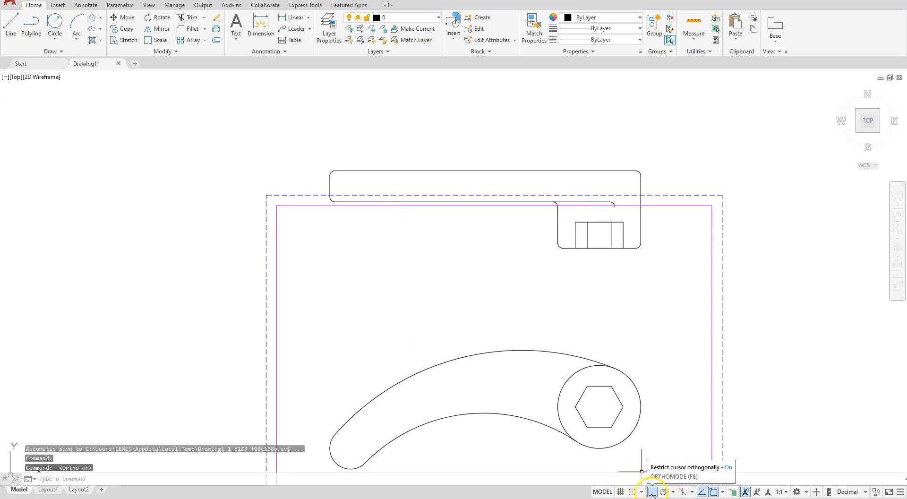
{"action": "left_click", "coordinate": [126, 19]}
{"action": "left_click", "coordinate": [281, 122]}
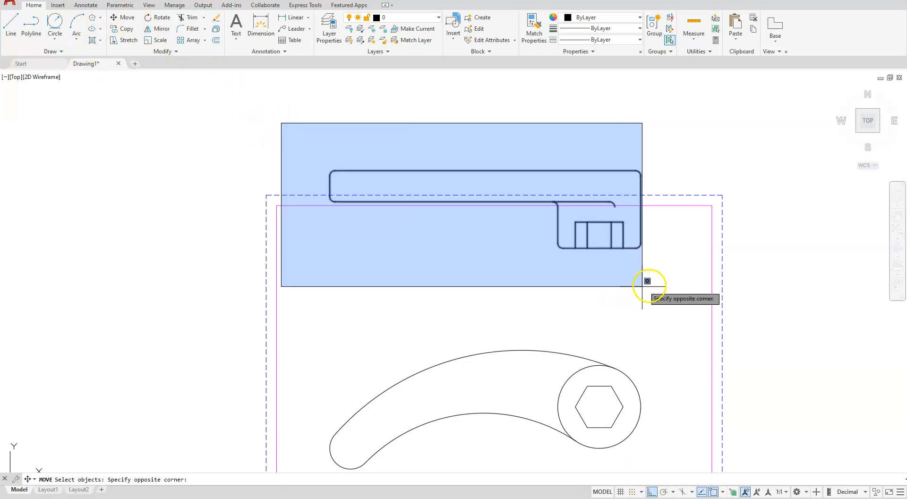
{"action": "left_click", "coordinate": [646, 283]}
{"action": "key", "text": "Return"}
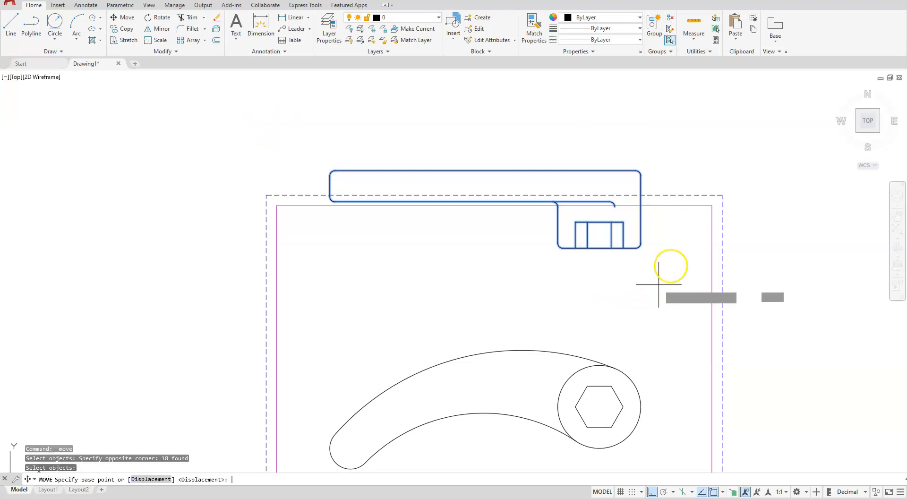
{"action": "left_click", "coordinate": [781, 176]}
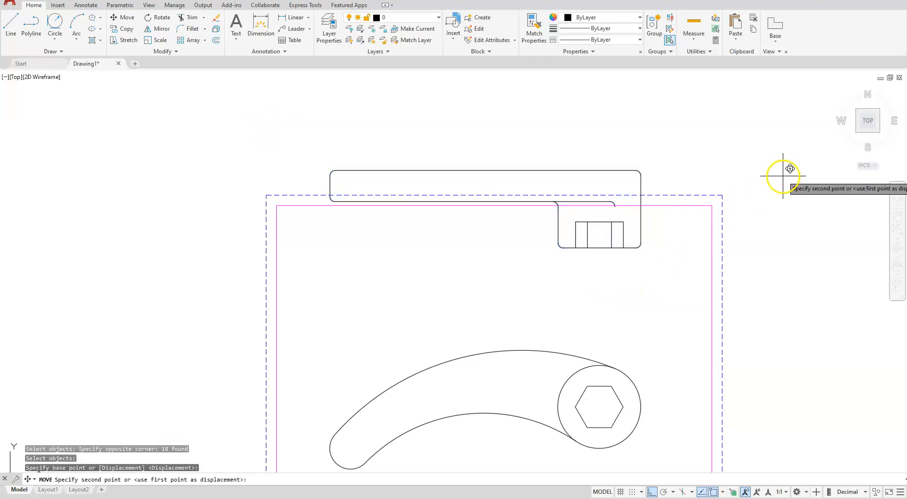
{"action": "left_click", "coordinate": [773, 225]}
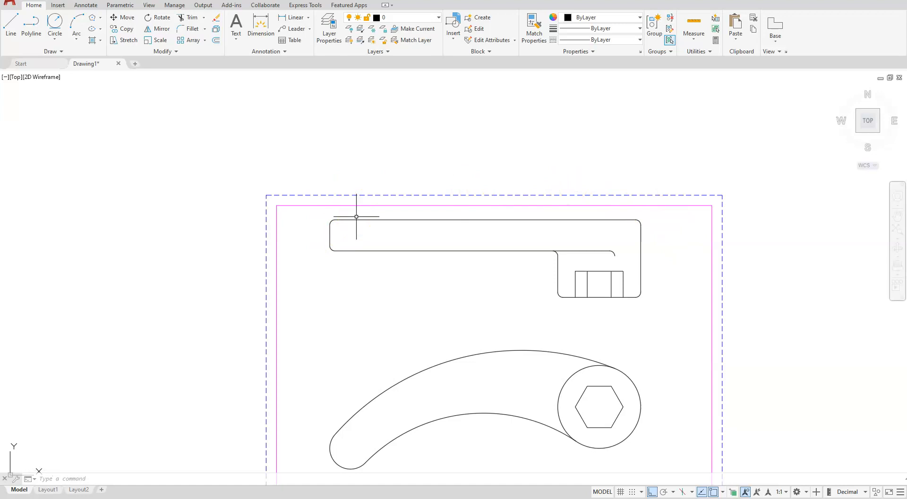
Edit the A SIZE block's attributes with ATTEDIT, setting the project name to Example 3 and the scale to 1 = 1
{"action": "middle_click_drag", "start_coordinate": [467, 310], "coordinate": [478, 229]}
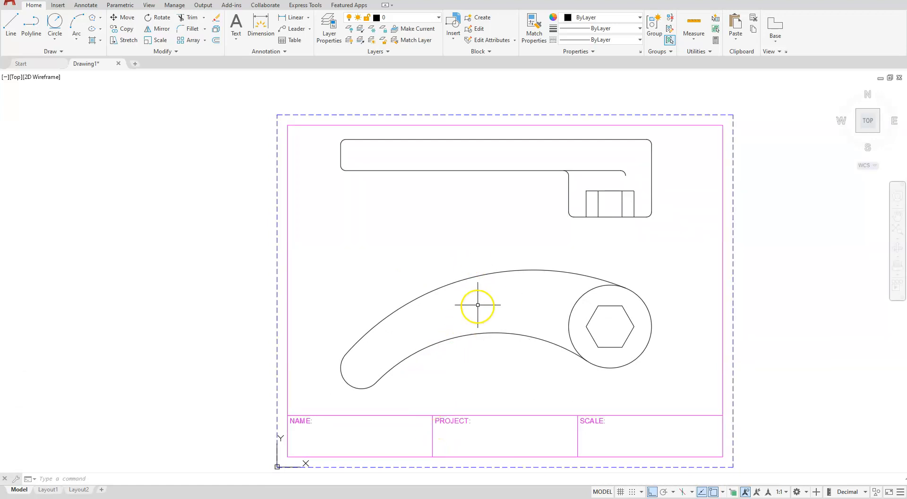
{"action": "key", "text": "Return"}
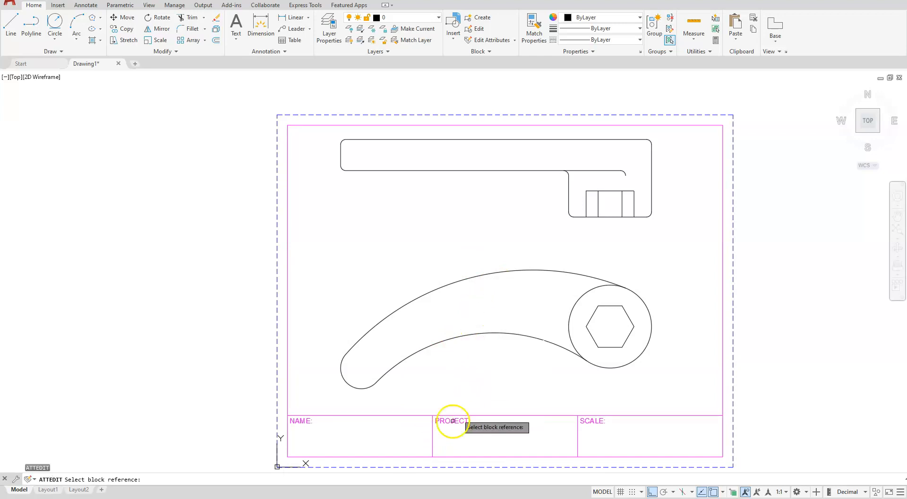
{"action": "left_click", "coordinate": [436, 431]}
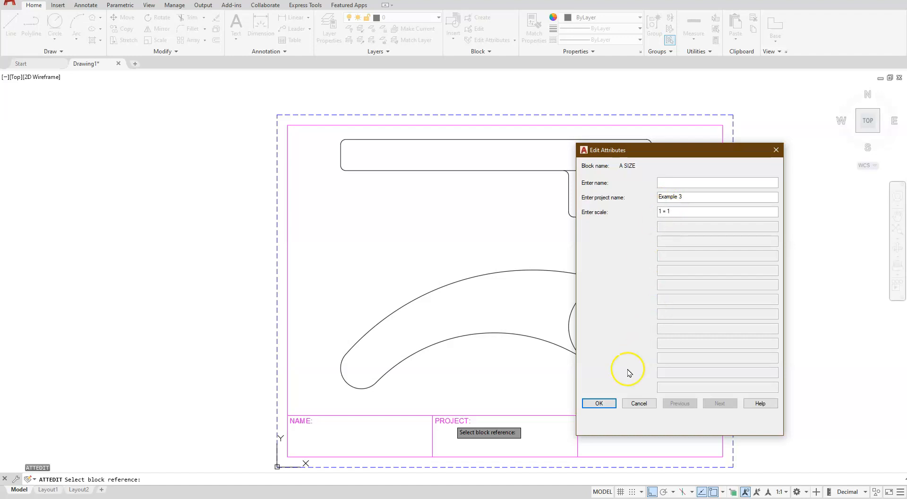
{"action": "left_click", "coordinate": [607, 403]}
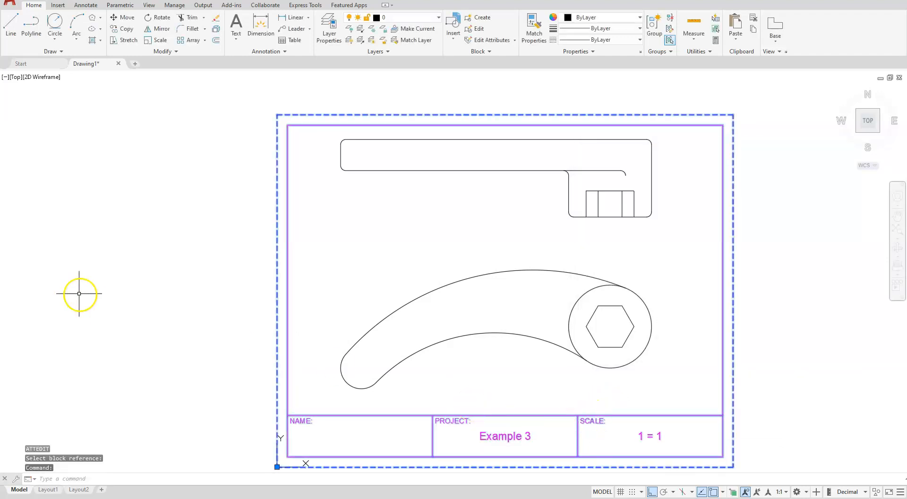
Inspect the title block's attribute values in its properties, close them and deselect the block
{"action": "right_click", "coordinate": [462, 419]}
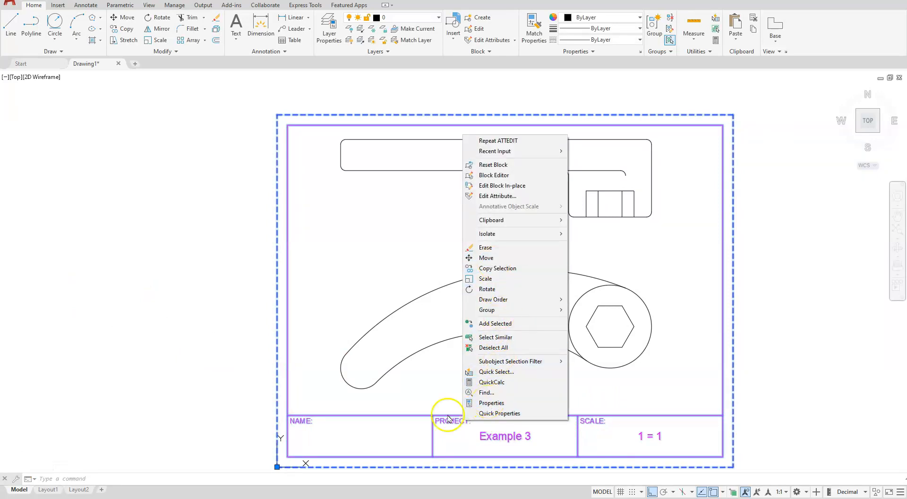
{"action": "left_click", "coordinate": [486, 403]}
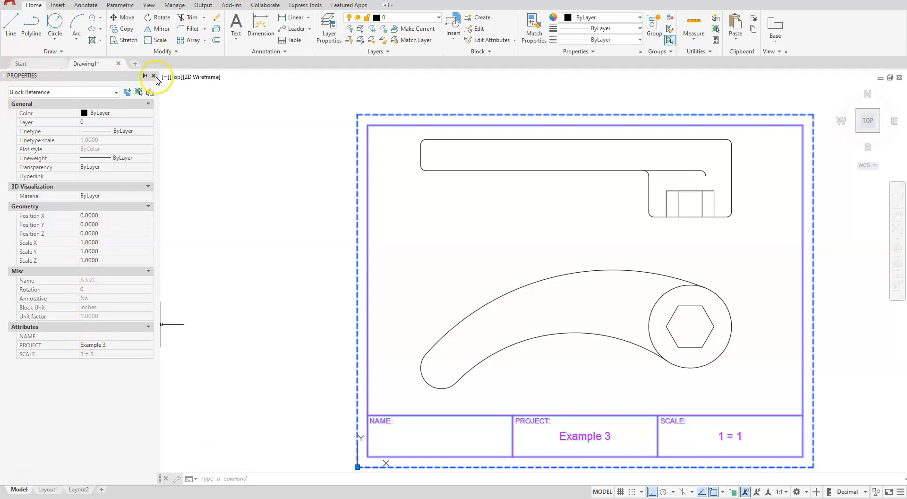
{"action": "left_click", "coordinate": [153, 76]}
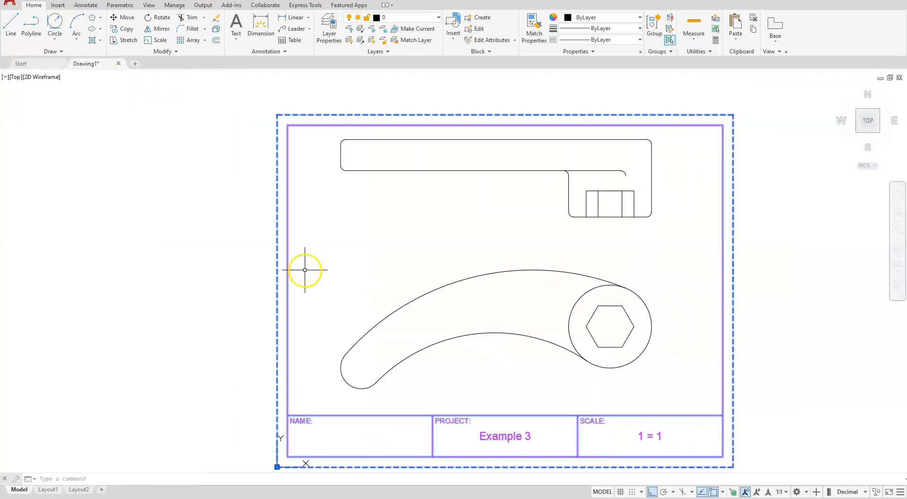
{"action": "key", "text": "Escape"}
{"action": "key", "text": "Escape"}
{"action": "key", "text": "Escape"}
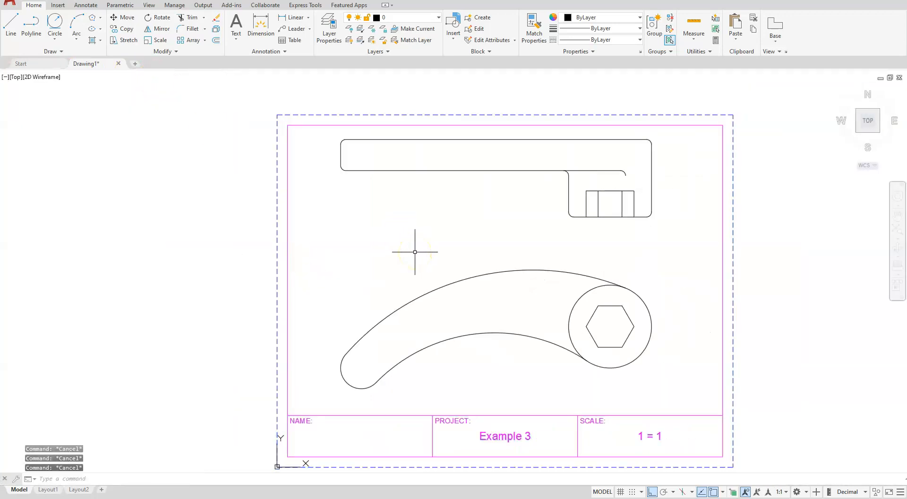
Check the global linetype scale factor with LTSCALE and leave the command
{"action": "type", "text": "lts"}
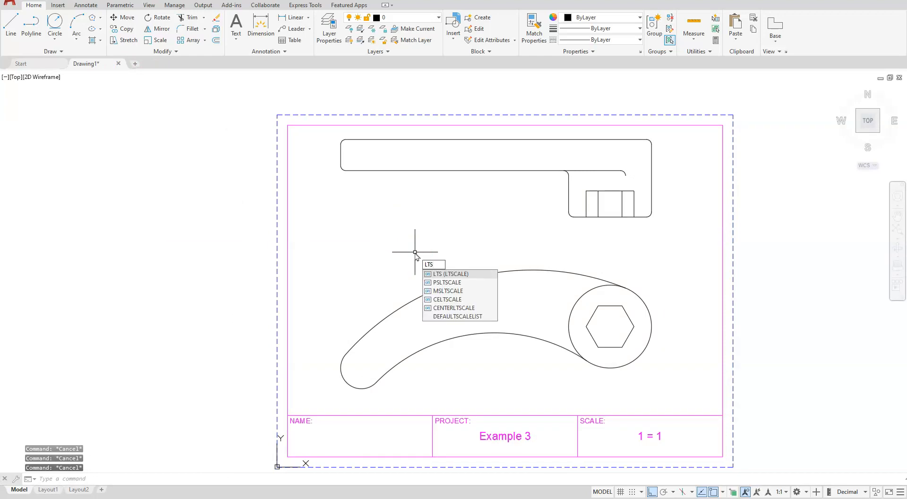
{"action": "key", "text": "Return"}
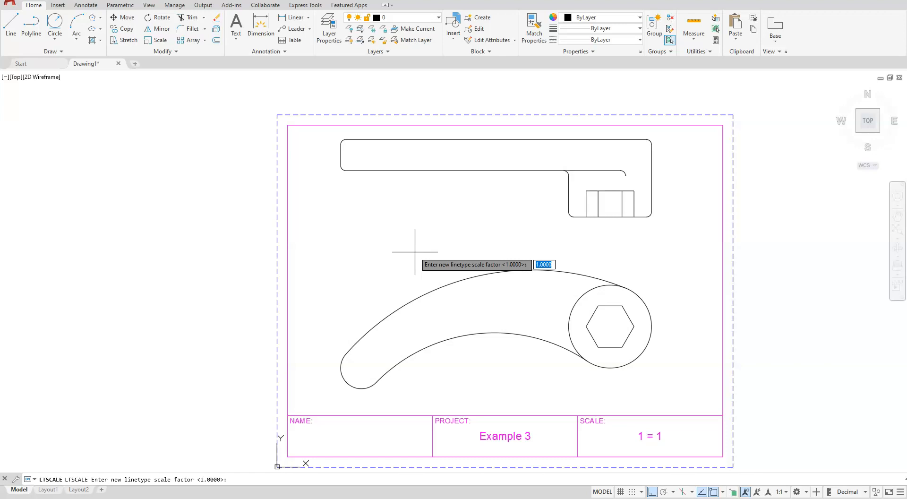
{"action": "key", "text": "Escape"}
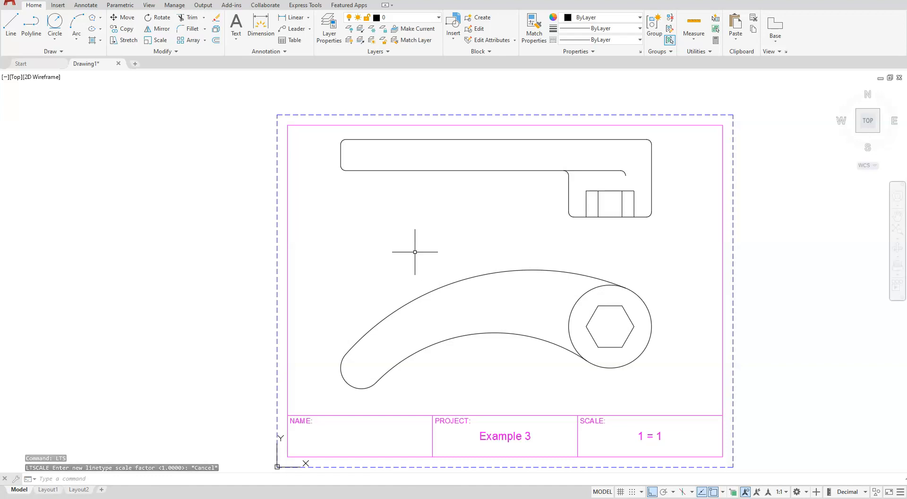
Assign the hex socket's lines in the upper side view to the Hidden layer and clear the selection
{"action": "scroll", "coordinate": [633, 169], "scroll_direction": "up", "scroll_amount": 4}
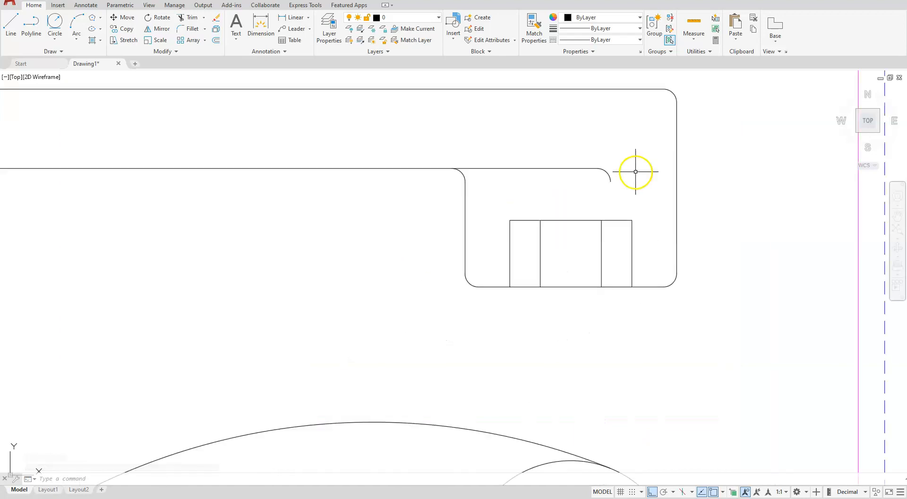
{"action": "left_click", "coordinate": [654, 210]}
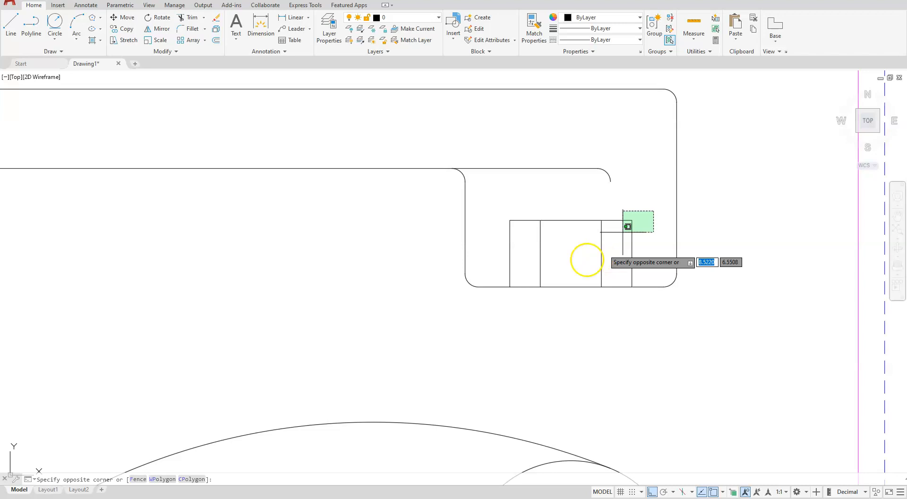
{"action": "left_click", "coordinate": [498, 265]}
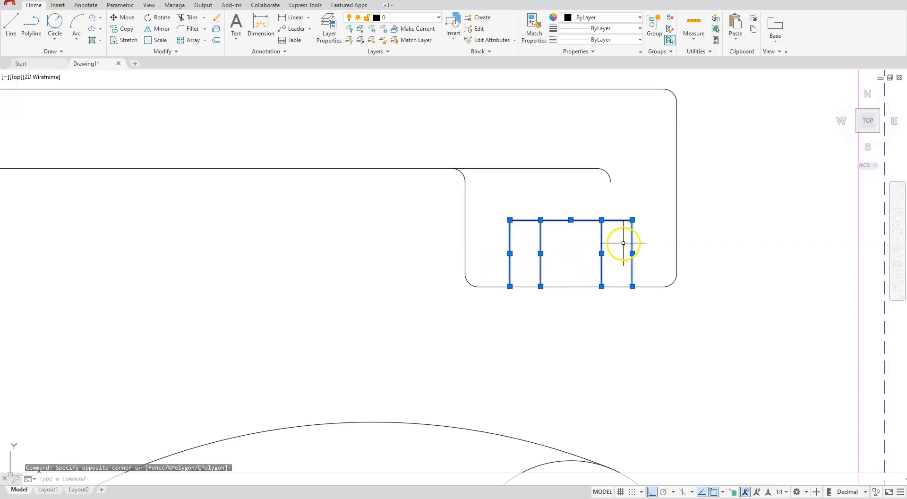
{"action": "left_click", "coordinate": [439, 18]}
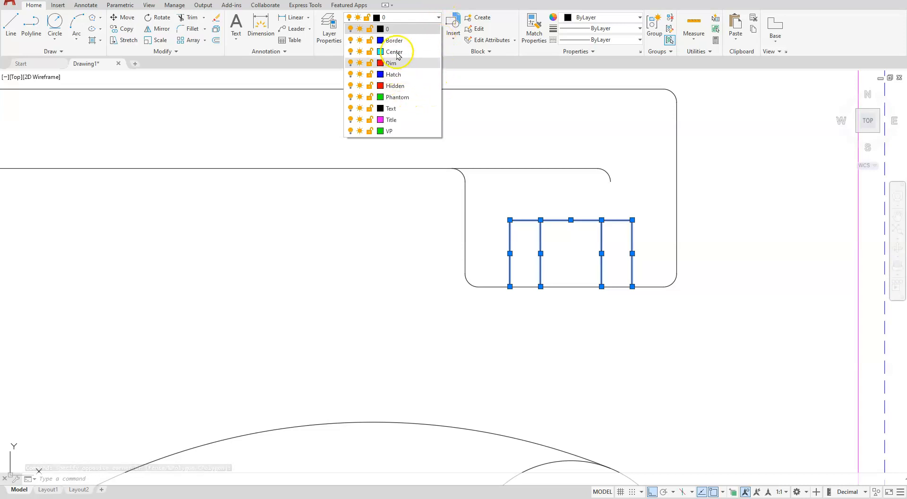
{"action": "left_click", "coordinate": [392, 85]}
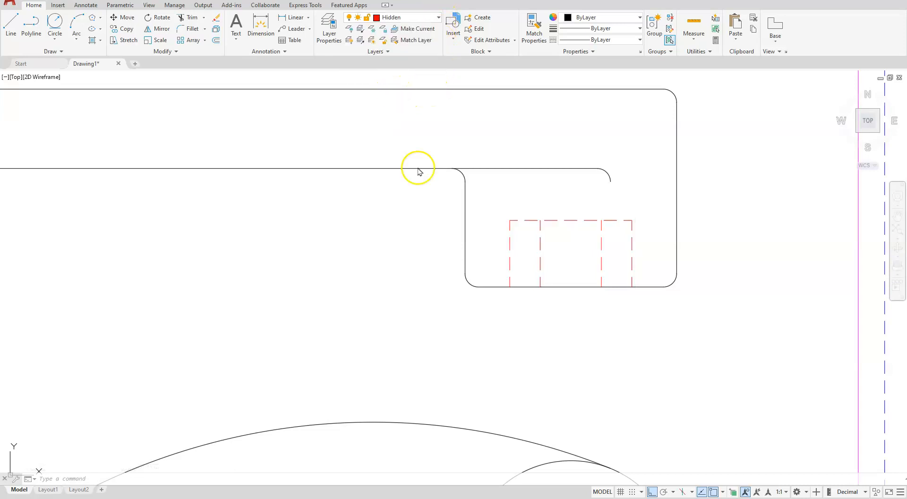
{"action": "scroll", "coordinate": [388, 225], "scroll_direction": "down", "scroll_amount": 6}
{"action": "scroll", "coordinate": [326, 300], "scroll_direction": "up", "scroll_amount": 2}
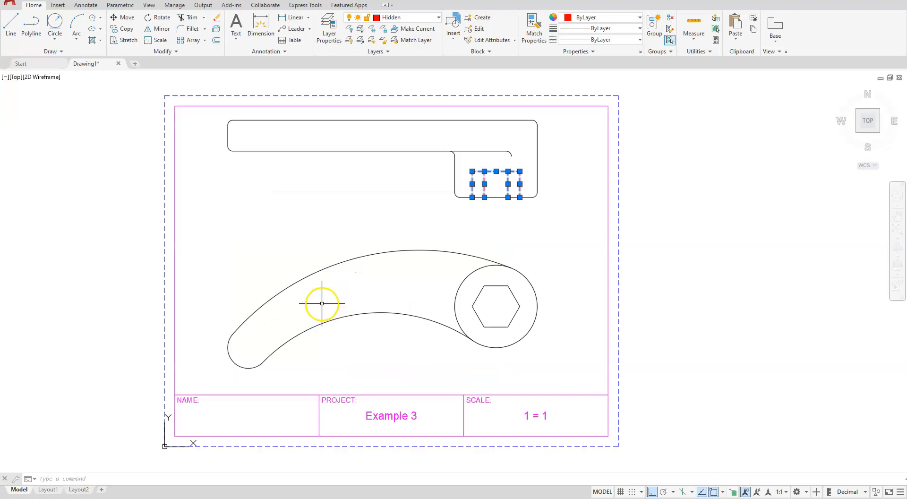
{"action": "key", "text": "Escape"}
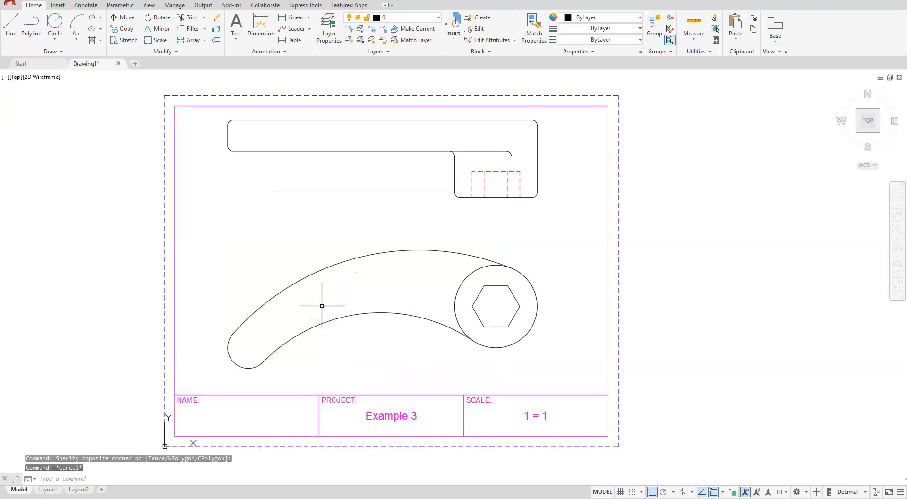
Set the CENTERLAYER variable to center
{"action": "type", "text": "centerlay"}
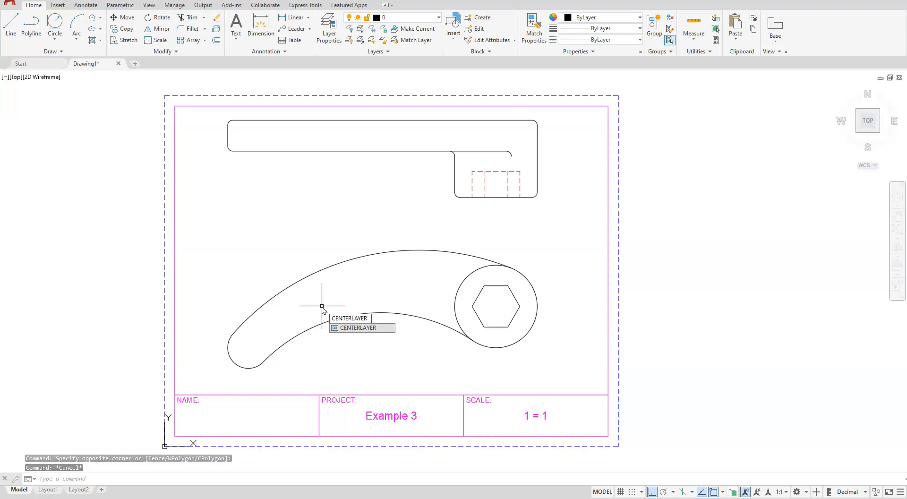
{"action": "key", "text": "Return"}
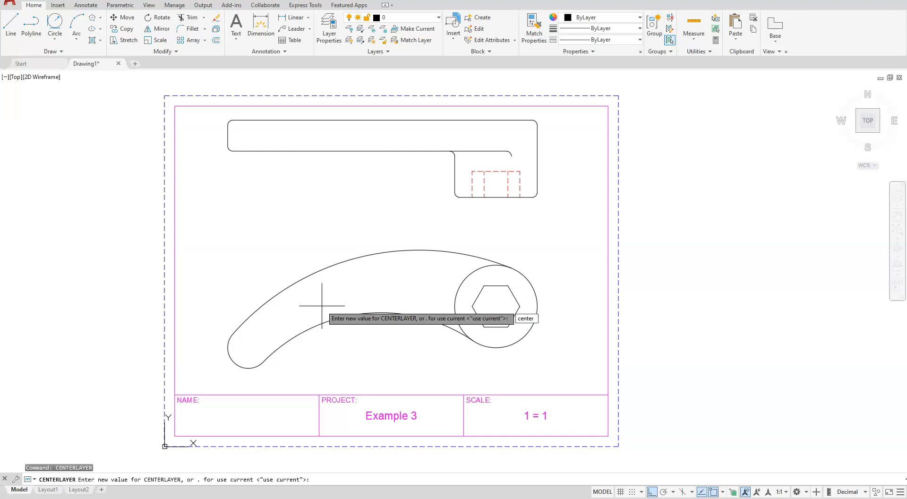
{"action": "key", "text": "Return"}
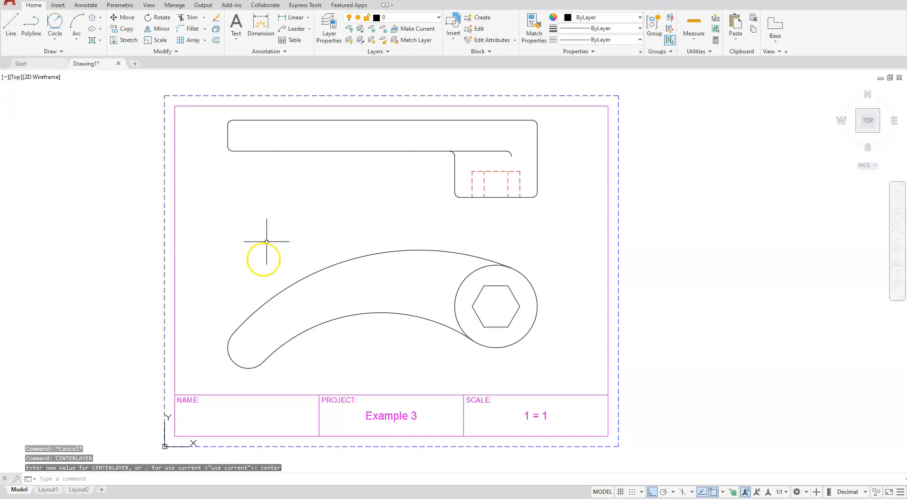
Add center marks to the circle around the hexagon and to the rounded end arc of the curved handle
{"action": "left_click", "coordinate": [86, 6]}
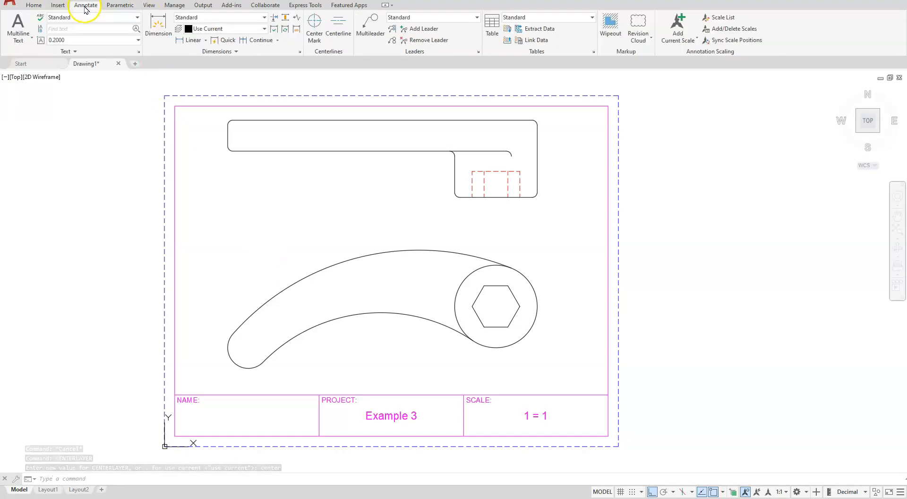
{"action": "left_click", "coordinate": [314, 28]}
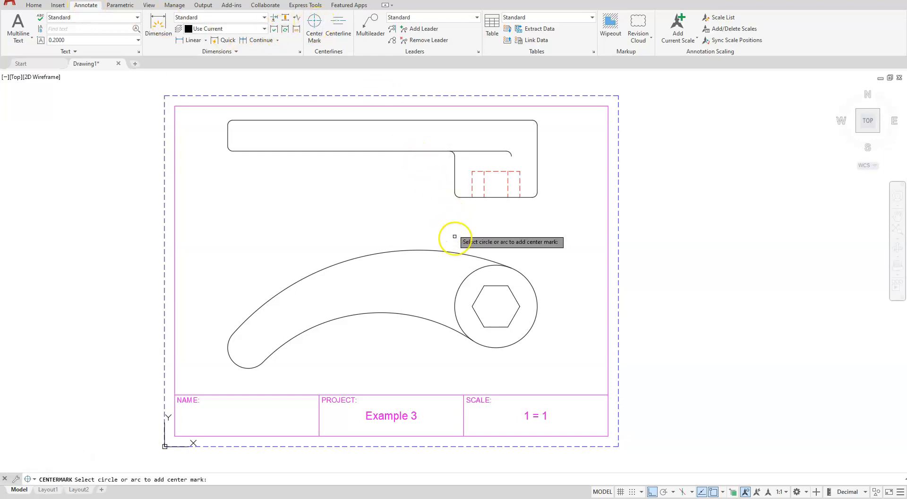
{"action": "left_click", "coordinate": [475, 270]}
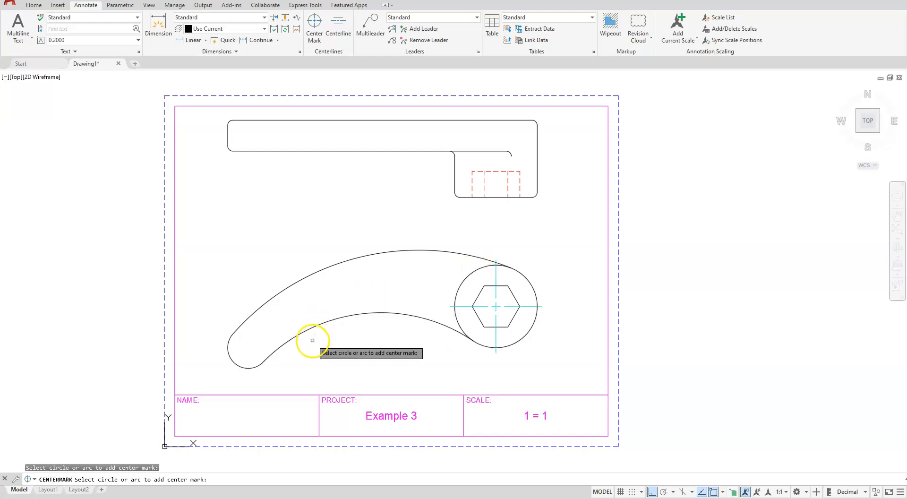
{"action": "left_click", "coordinate": [242, 367]}
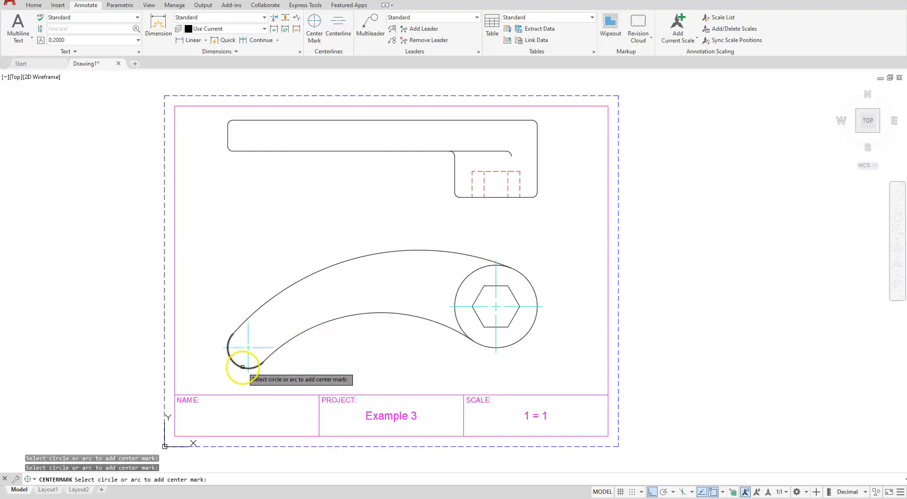
Add a centerline between the two outermost vertical hidden lines of the socket in the side view
{"action": "left_click", "coordinate": [333, 31]}
{"action": "scroll", "coordinate": [496, 138], "scroll_direction": "up", "scroll_amount": 6}
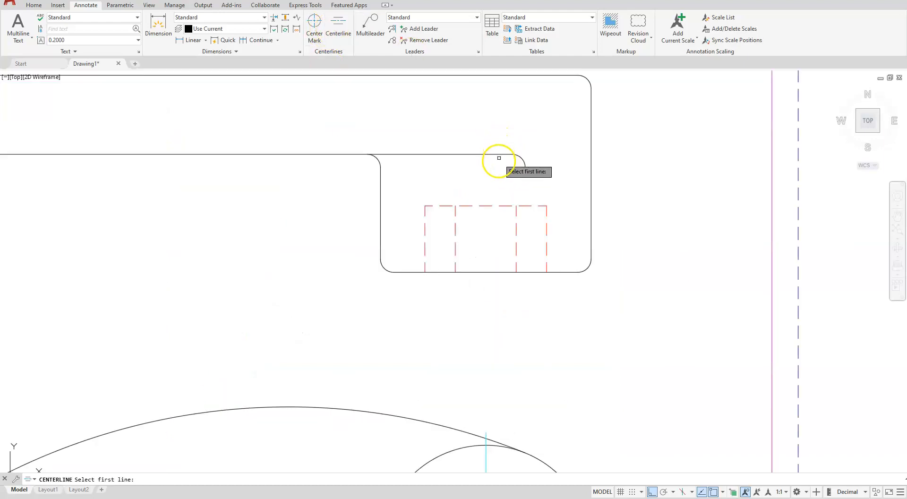
{"action": "left_click", "coordinate": [335, 22]}
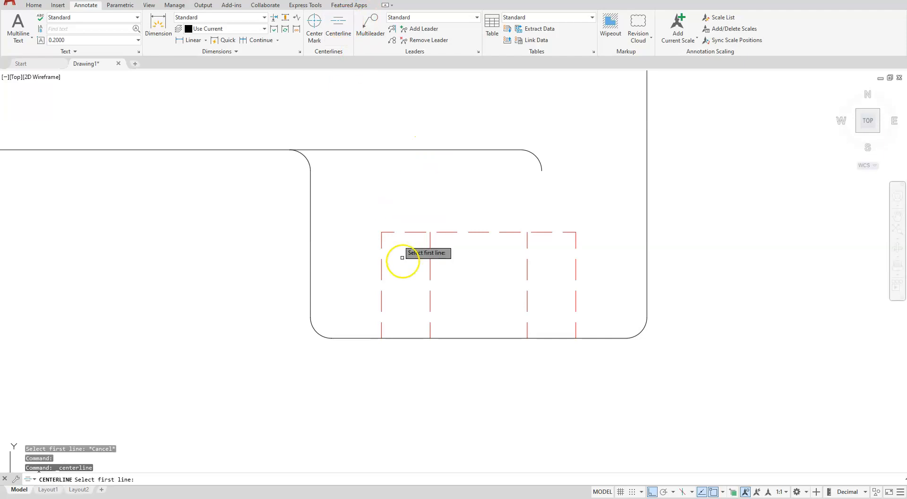
{"action": "left_click", "coordinate": [381, 272]}
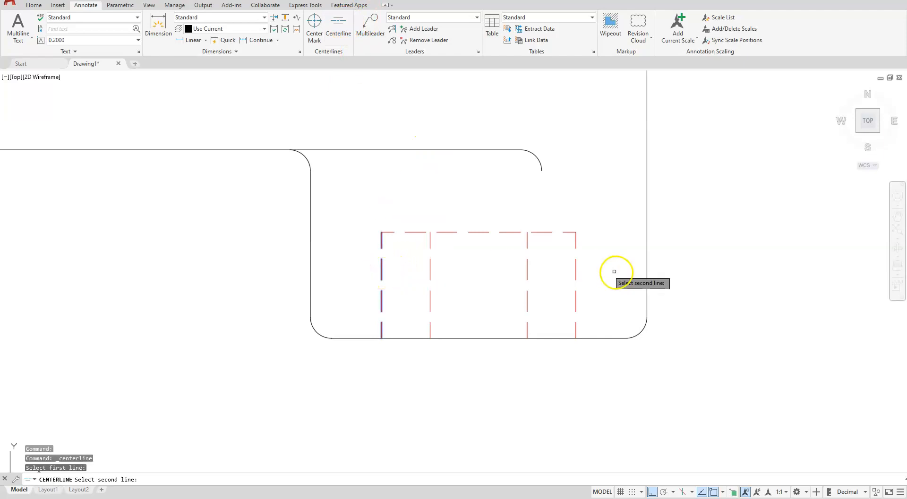
{"action": "left_click", "coordinate": [576, 269]}
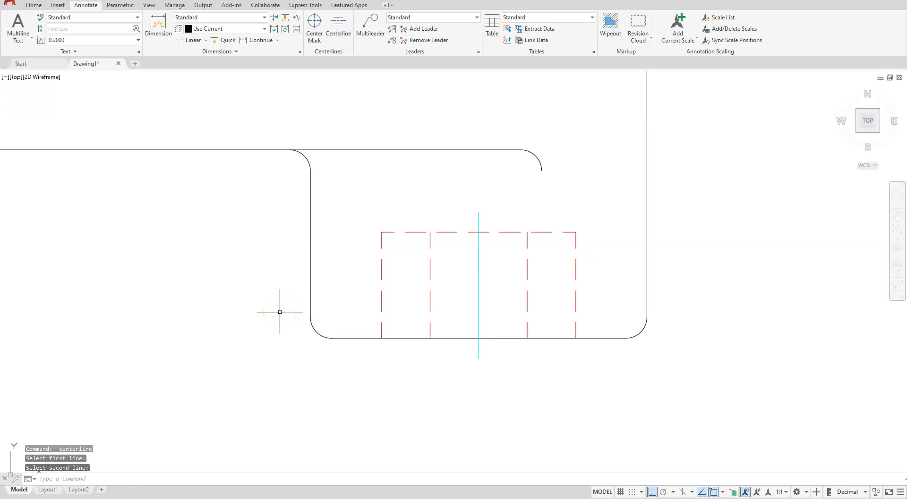
{"action": "scroll", "coordinate": [387, 277], "scroll_direction": "up", "scroll_amount": 1}
{"action": "scroll", "coordinate": [388, 280], "scroll_direction": "down", "scroll_amount": 1}
{"action": "key", "text": "Escape"}
{"action": "key", "text": "Escape"}
{"action": "scroll", "coordinate": [463, 238], "scroll_direction": "down", "scroll_amount": 1}
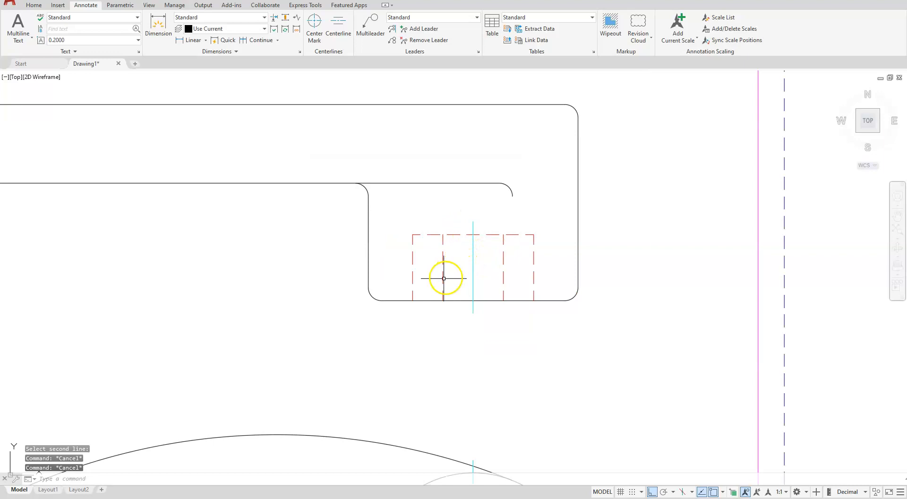
Set the linetype scale of the socket's centerline in the side view to .5 and clear the selection
{"action": "right_click", "coordinate": [473, 273]}
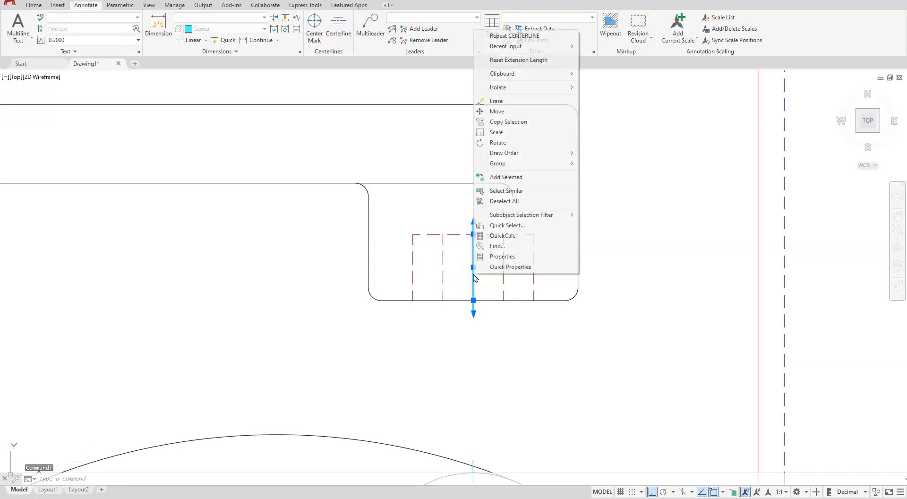
{"action": "left_click", "coordinate": [508, 258]}
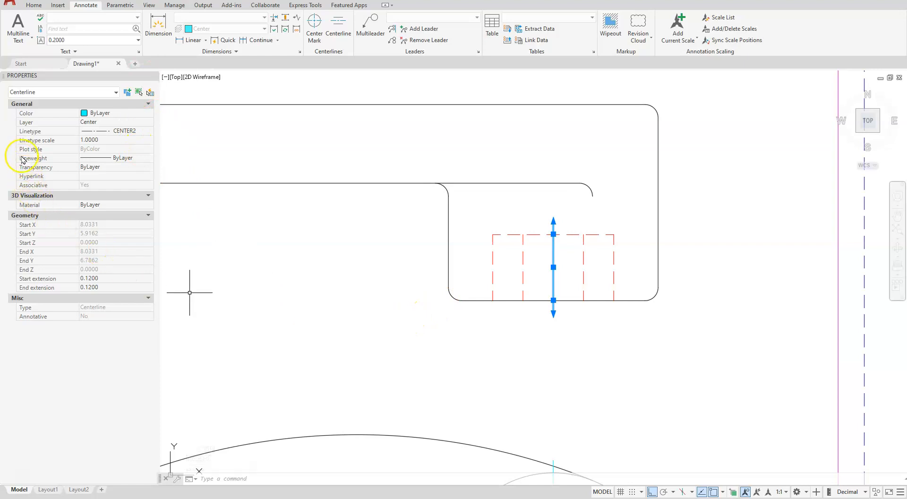
{"action": "left_click", "coordinate": [107, 140]}
{"action": "type", "text": ".5"}
{"action": "key", "text": "Return"}
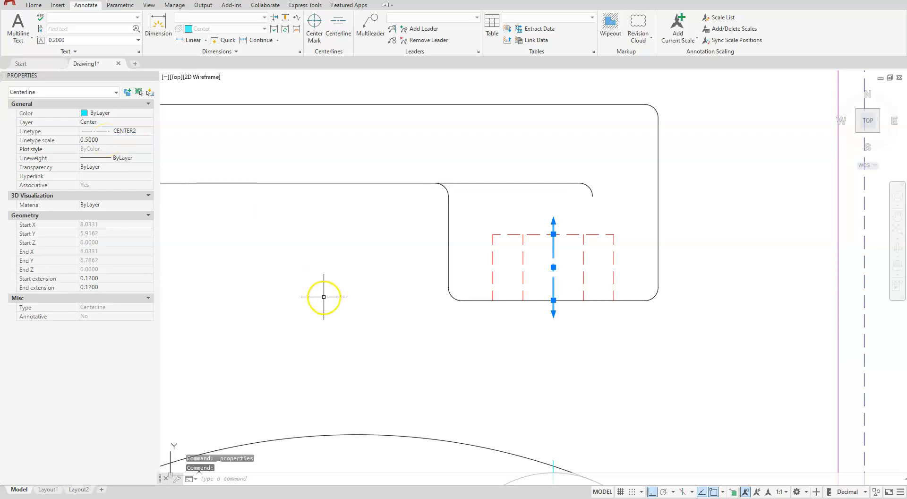
{"action": "key", "text": "Escape"}
Set the layer override for new dimensions to Dim
{"action": "scroll", "coordinate": [481, 253], "scroll_direction": "down", "scroll_amount": 6}
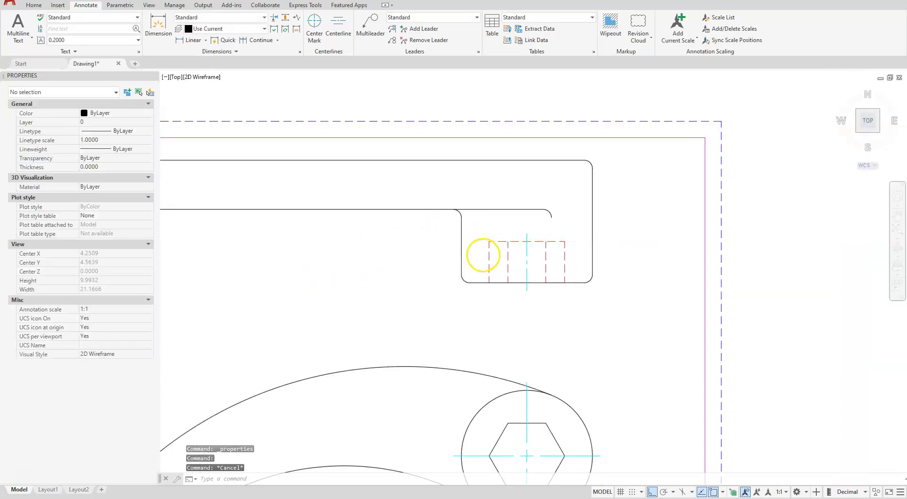
{"action": "middle_click_drag", "start_coordinate": [373, 234], "coordinate": [512, 202]}
{"action": "scroll", "coordinate": [514, 204], "scroll_direction": "up", "scroll_amount": 2}
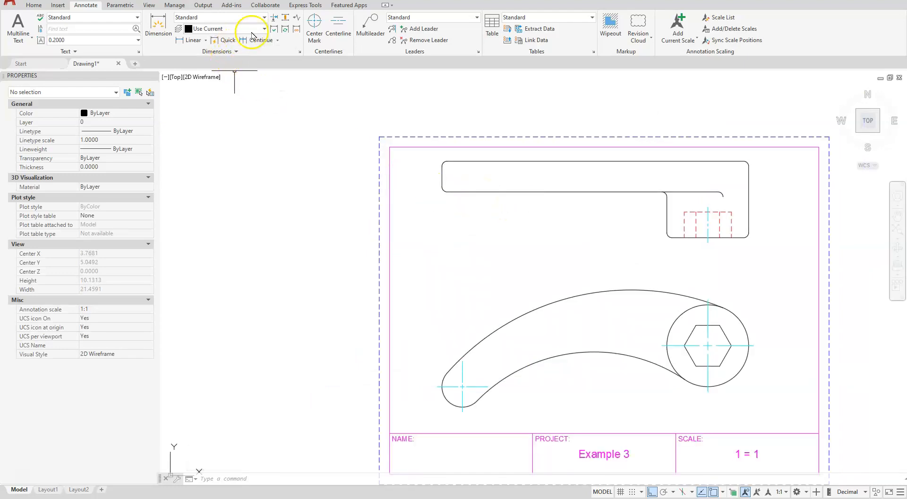
{"action": "left_click", "coordinate": [266, 30]}
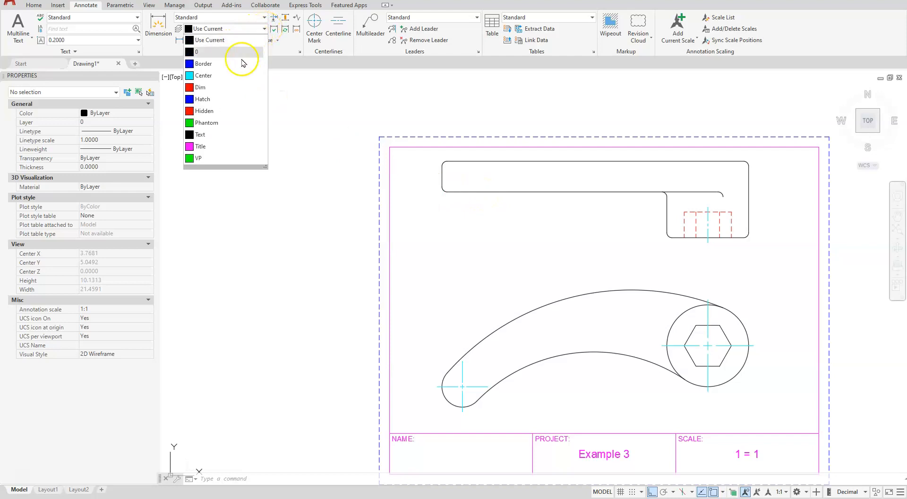
{"action": "left_click", "coordinate": [217, 88]}
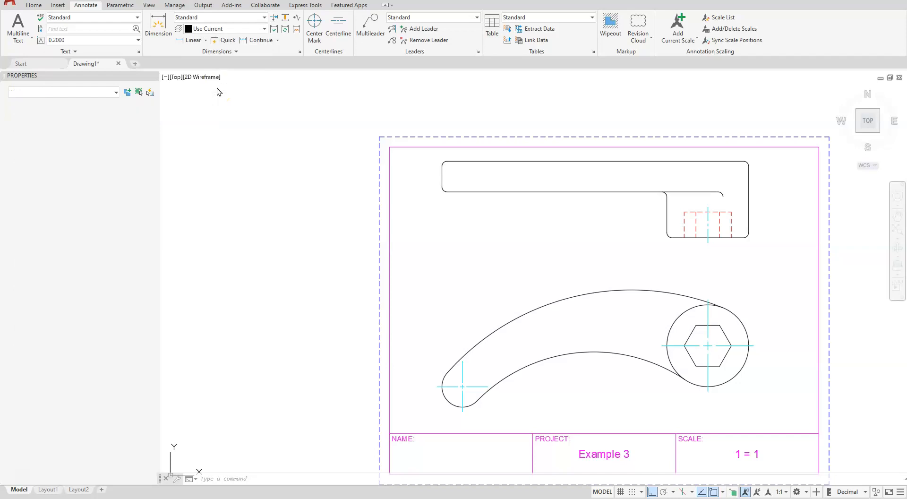
Modify the Standard dimension style to use a baseline spacing of .5 and no center marks
{"action": "left_click", "coordinate": [299, 53]}
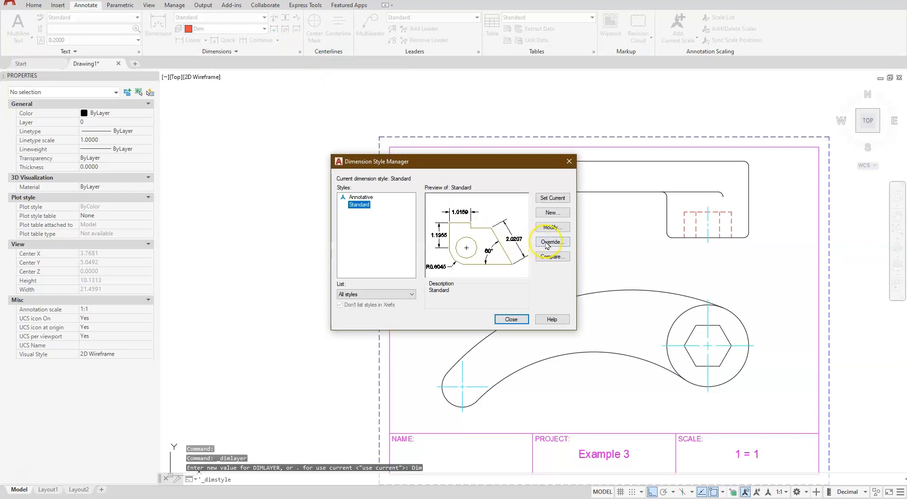
{"action": "left_click", "coordinate": [552, 228]}
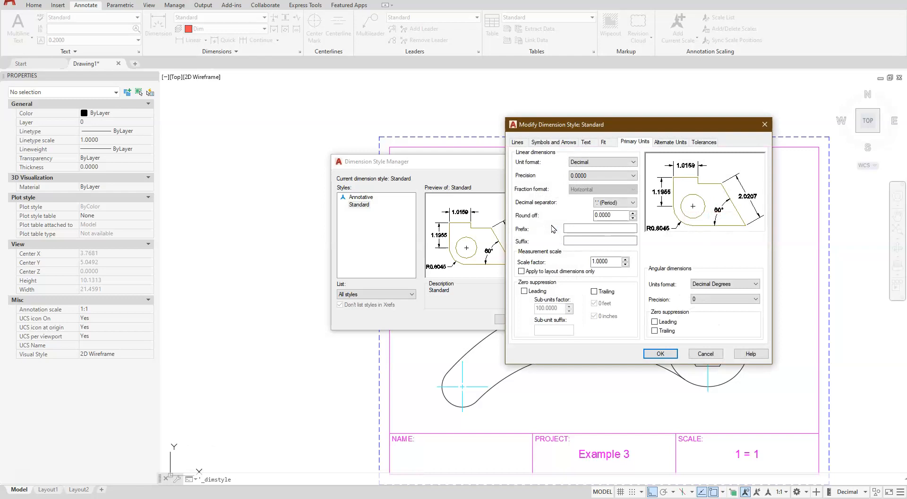
{"action": "left_click_drag", "start_coordinate": [550, 113], "coordinate": [550, 102]}
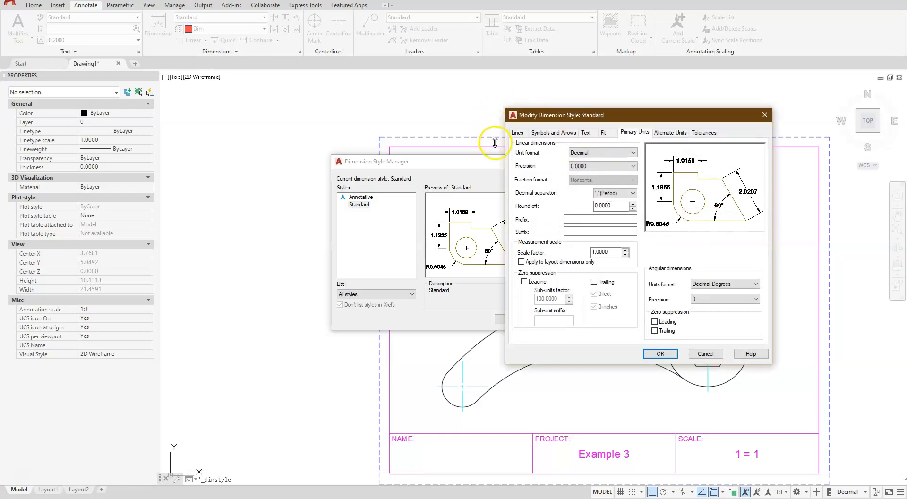
{"action": "left_click", "coordinate": [518, 130]}
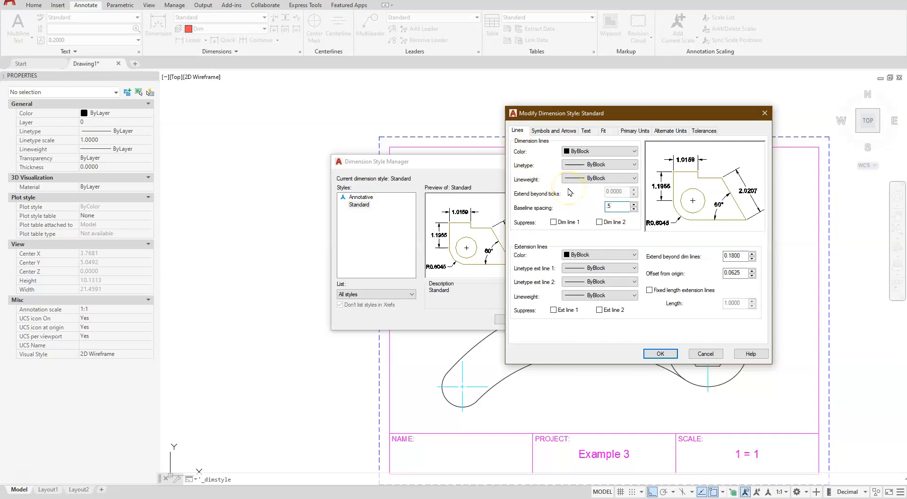
{"action": "left_click", "coordinate": [554, 133]}
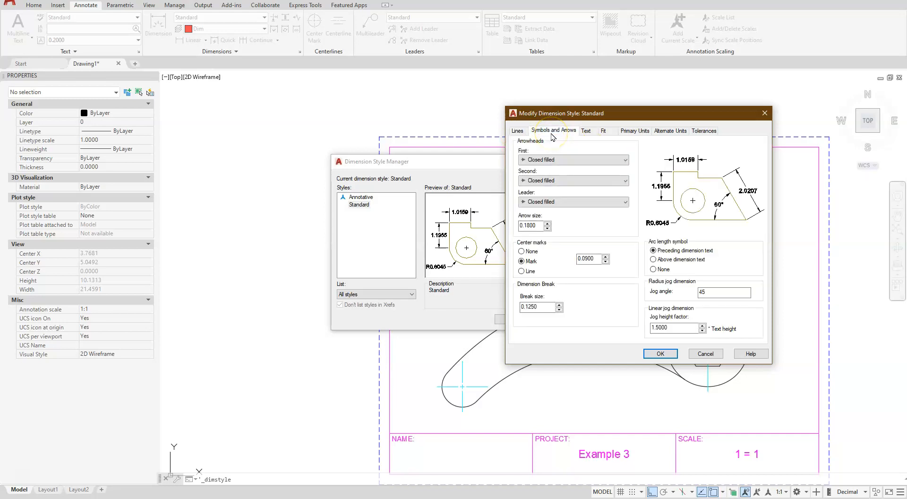
{"action": "left_click", "coordinate": [522, 252]}
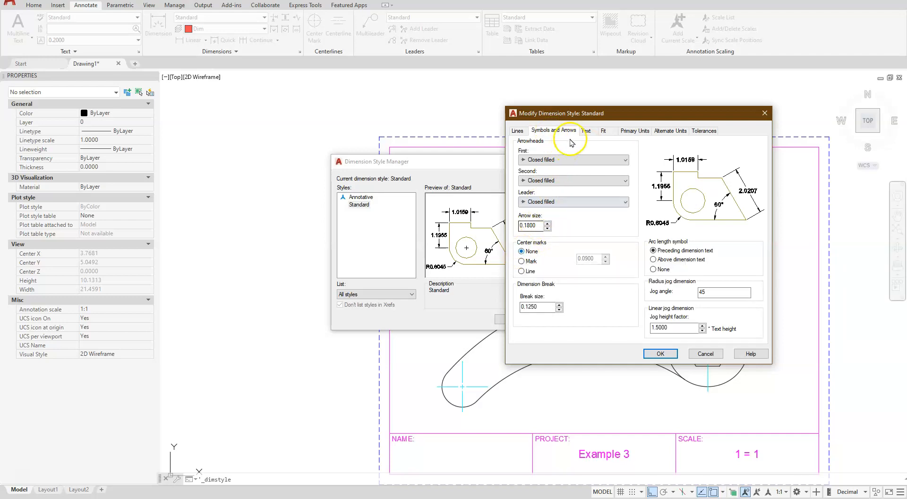
Set the Standard dimension style's text height to .125 and linear precision to 0.00, then save the style changes
{"action": "left_click", "coordinate": [585, 132]}
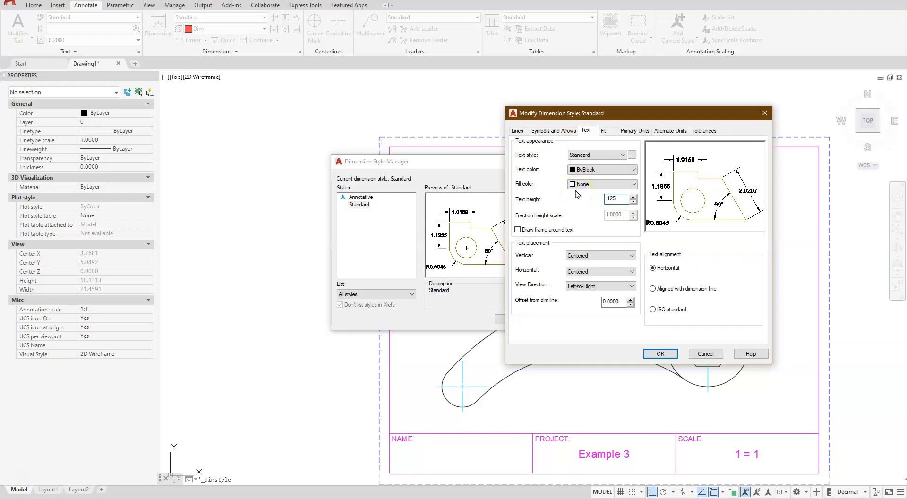
{"action": "left_click", "coordinate": [603, 132]}
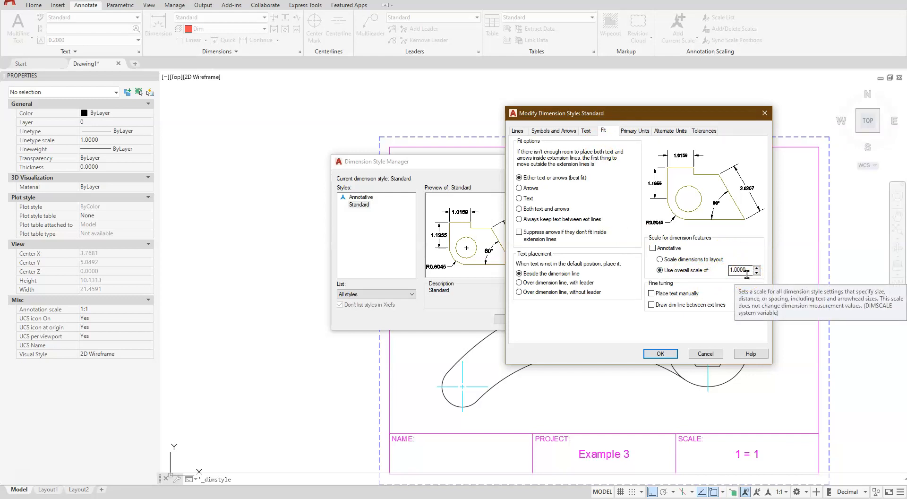
{"action": "left_click", "coordinate": [635, 131]}
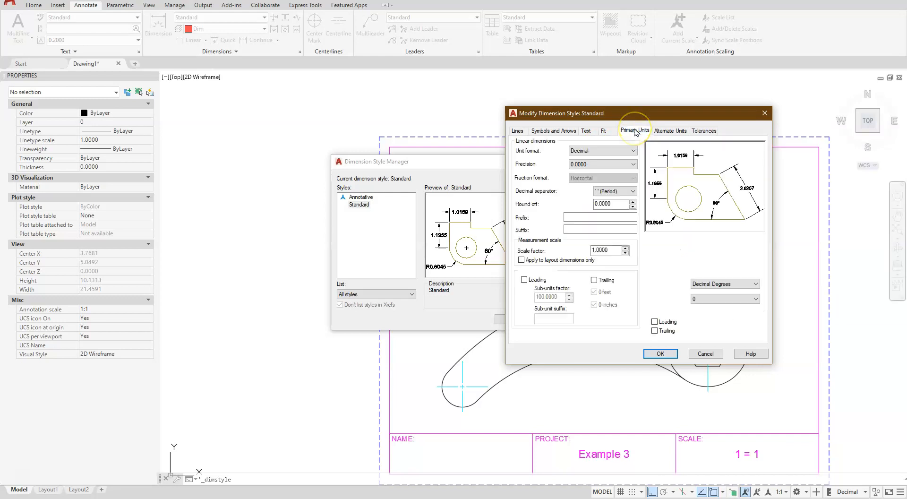
{"action": "left_click", "coordinate": [608, 166]}
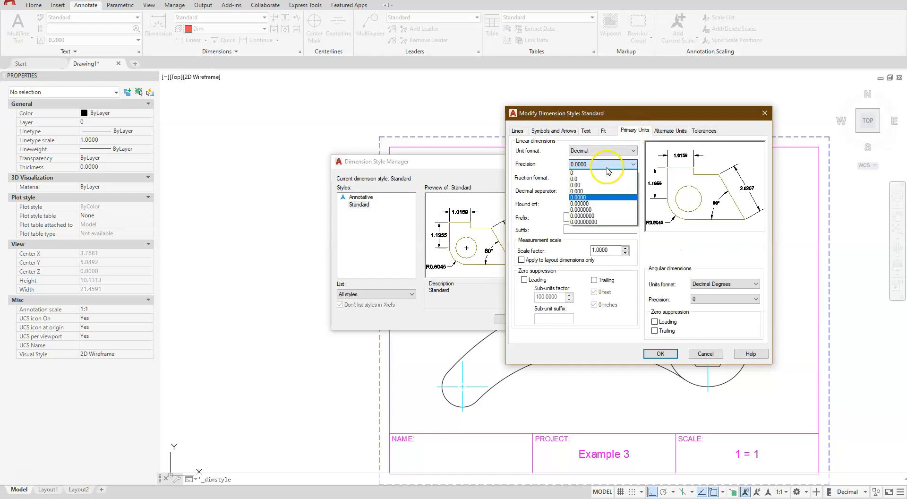
{"action": "left_click", "coordinate": [596, 185]}
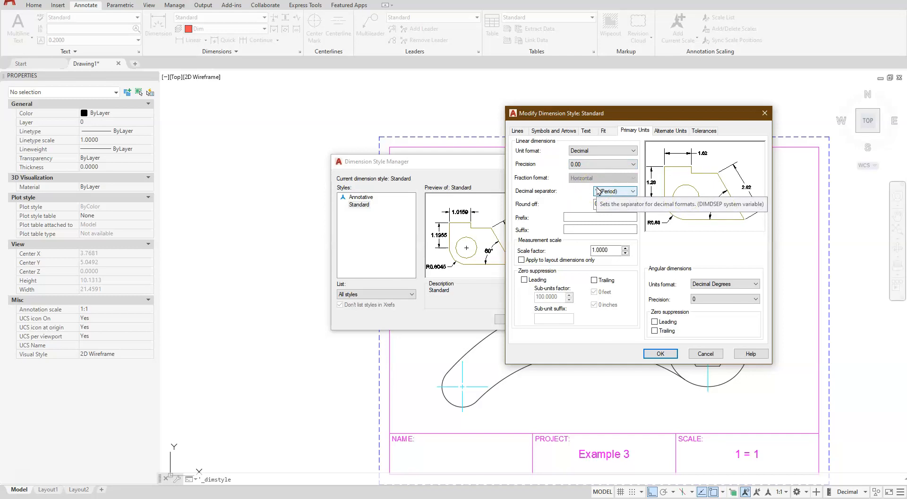
{"action": "left_click", "coordinate": [654, 355]}
{"action": "left_click", "coordinate": [509, 325]}
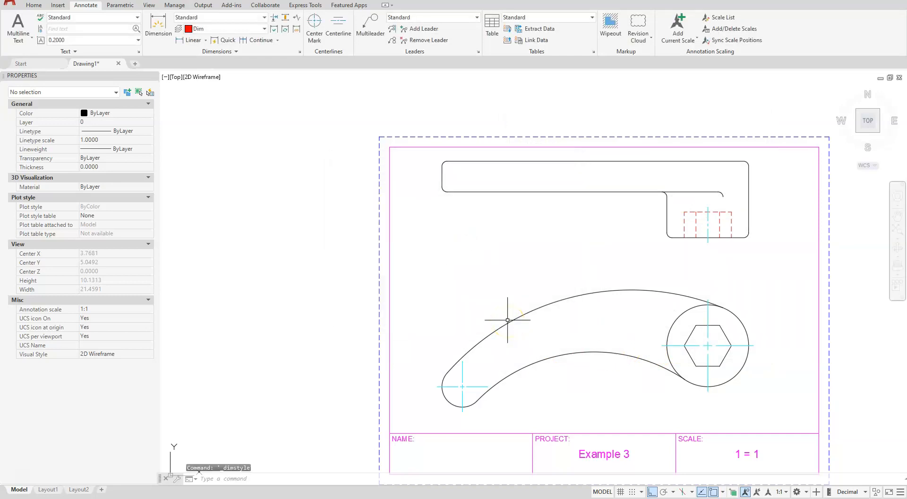
Add a vertical linear dimension between the center marks of the handle's rounded end and the hexagon's circle, placed beside the rounded end
{"action": "left_click", "coordinate": [185, 41]}
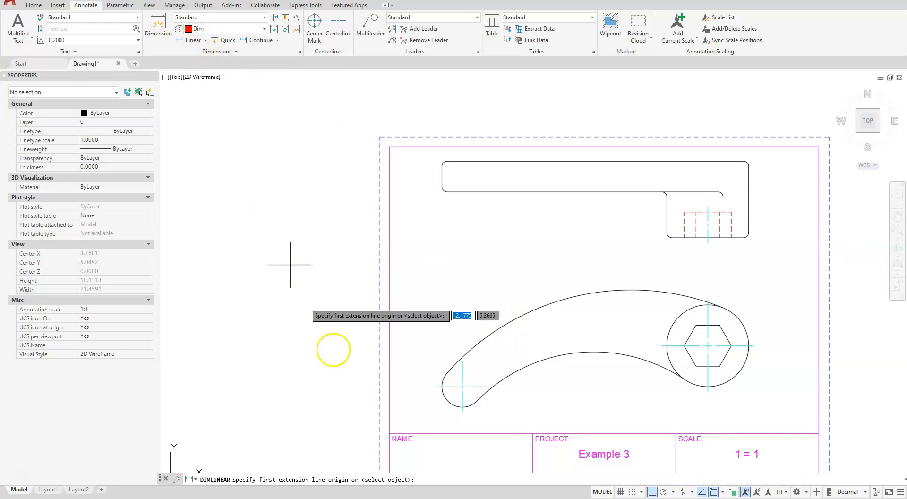
{"action": "left_click", "coordinate": [437, 387]}
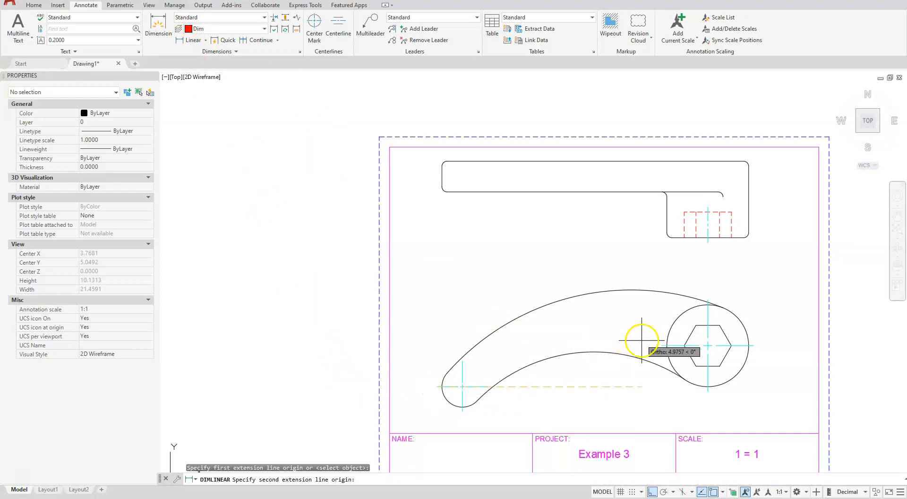
{"action": "left_click", "coordinate": [666, 345]}
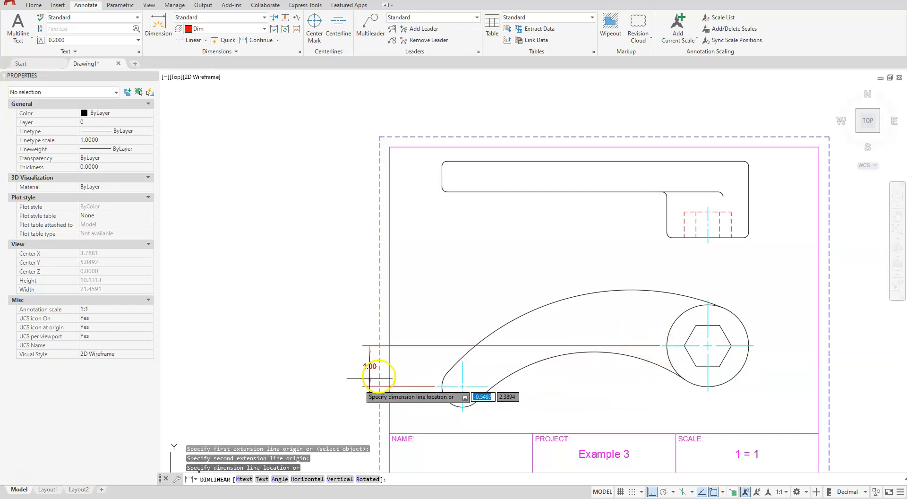
{"action": "left_click", "coordinate": [419, 363]}
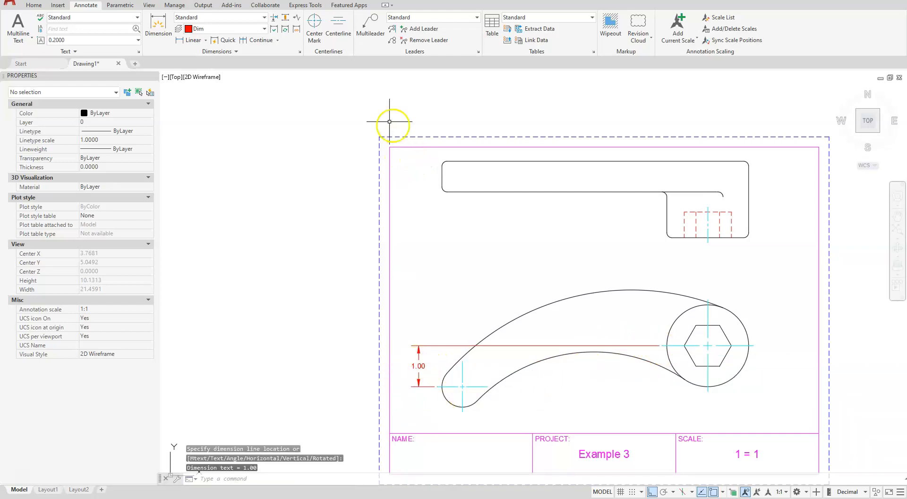
Add a horizontal linear dimension between the rounded end's and circle's center marks, placed above the curved handle
{"action": "left_click", "coordinate": [187, 42]}
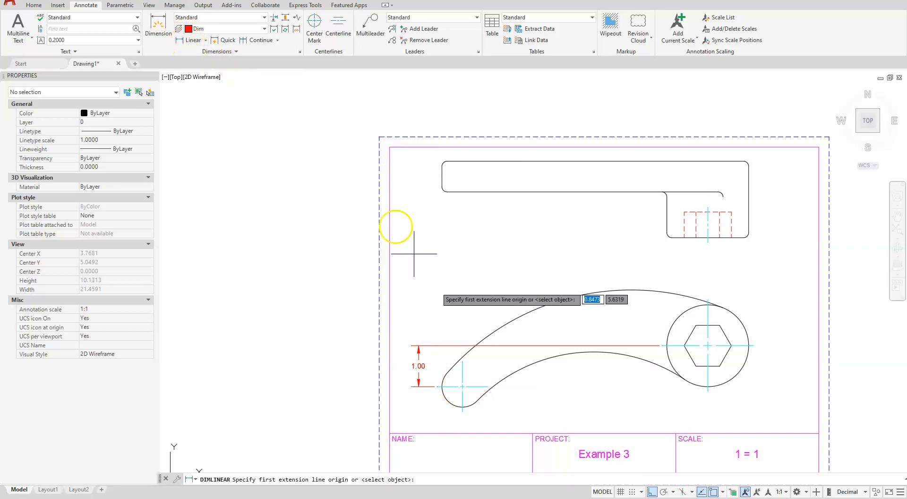
{"action": "left_click", "coordinate": [462, 362]}
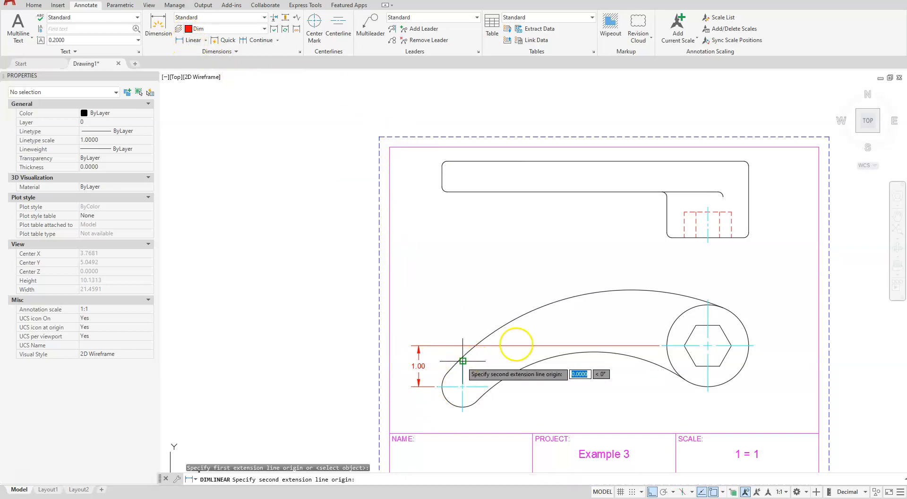
{"action": "left_click", "coordinate": [707, 299]}
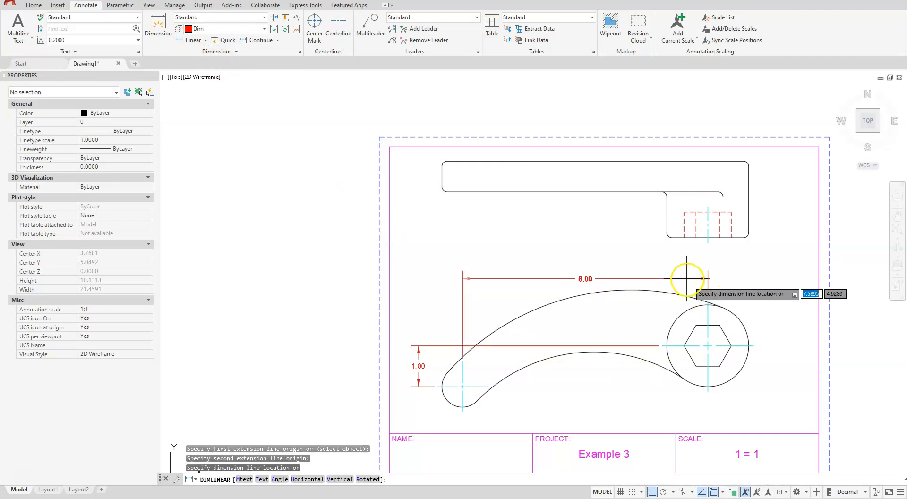
{"action": "left_click", "coordinate": [684, 275]}
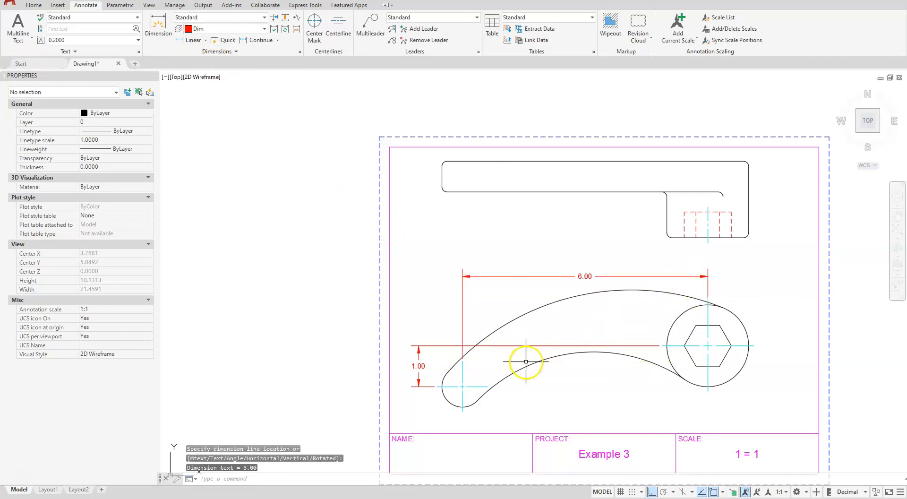
Dimension the hexagon's vertical distance across flats, placing the dimension outside the circle, away from the handle
{"action": "scroll", "coordinate": [750, 373], "scroll_direction": "up", "scroll_amount": 4}
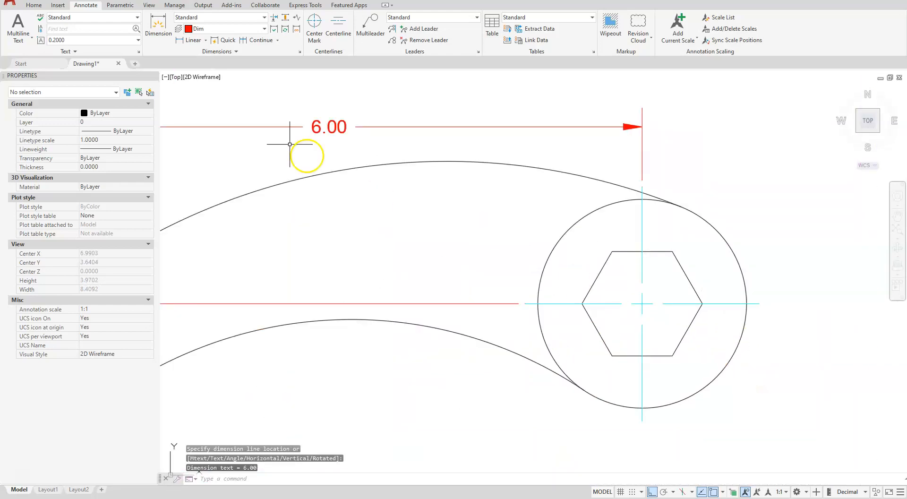
{"action": "left_click", "coordinate": [189, 40]}
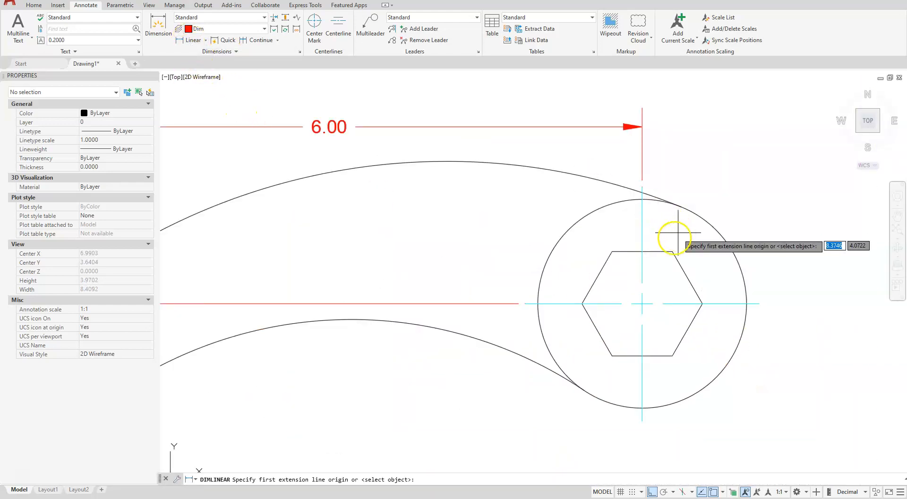
{"action": "left_click", "coordinate": [672, 252]}
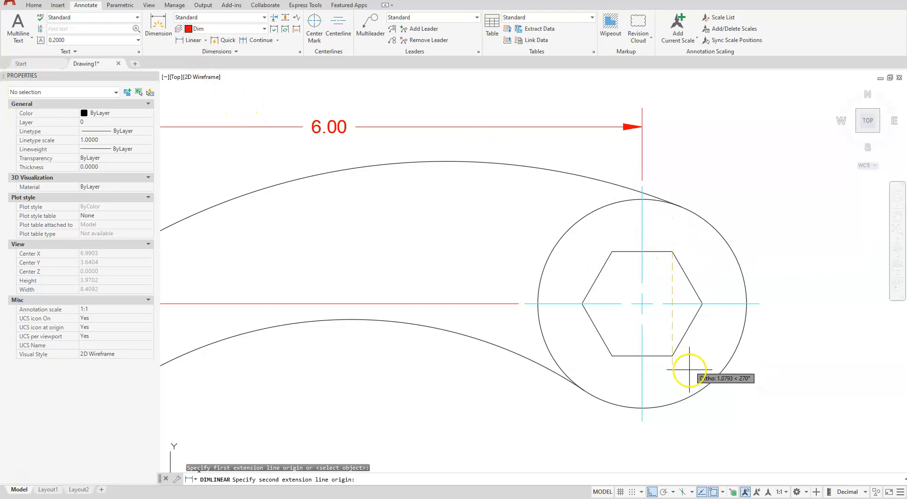
{"action": "left_click", "coordinate": [671, 354]}
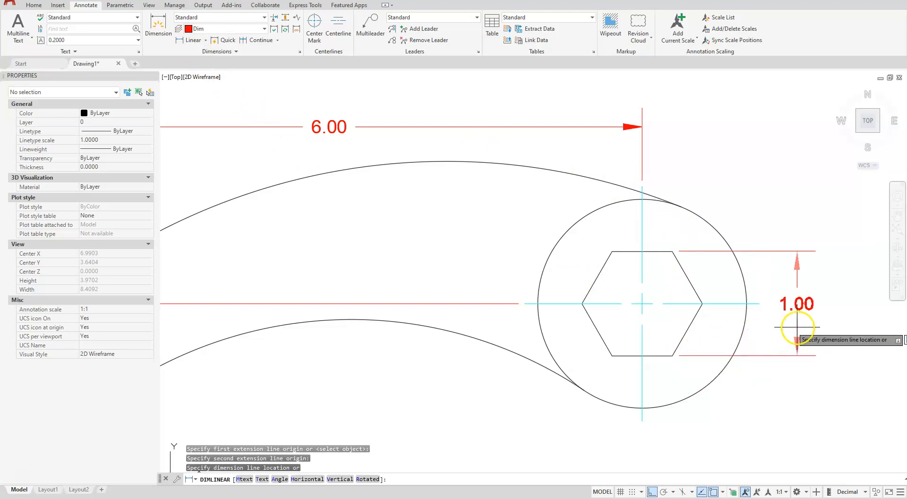
{"action": "left_click", "coordinate": [811, 327]}
Add a radius dimension to the handle's upper arc in the front view, placing its text outside the curve
{"action": "scroll", "coordinate": [633, 284], "scroll_direction": "up", "scroll_amount": 2}
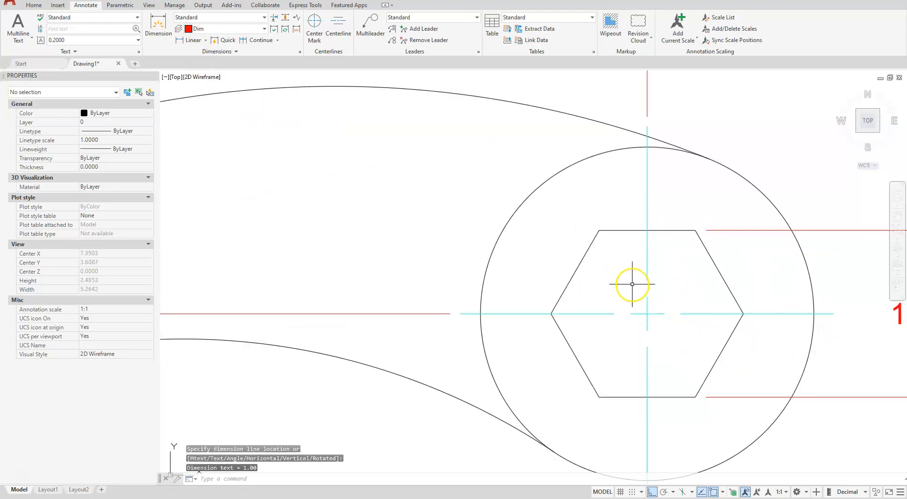
{"action": "scroll", "coordinate": [632, 284], "scroll_direction": "down", "scroll_amount": 5}
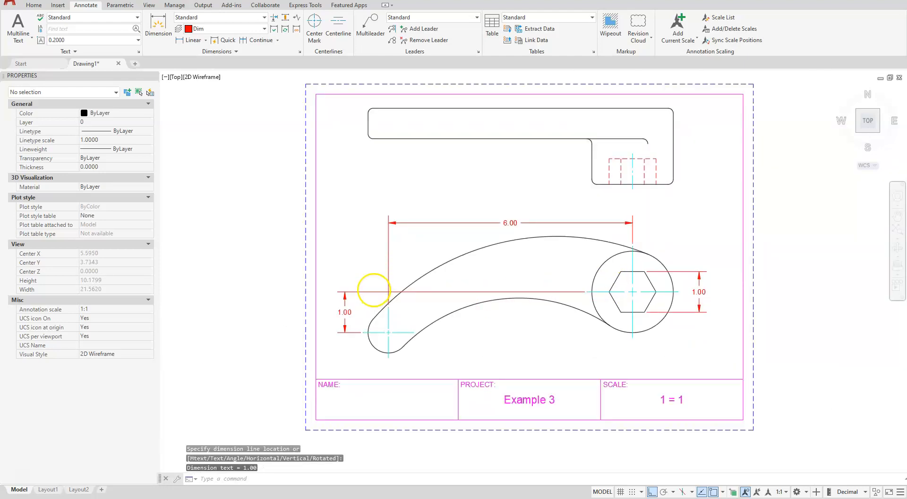
{"action": "scroll", "coordinate": [374, 288], "scroll_direction": "up", "scroll_amount": 2}
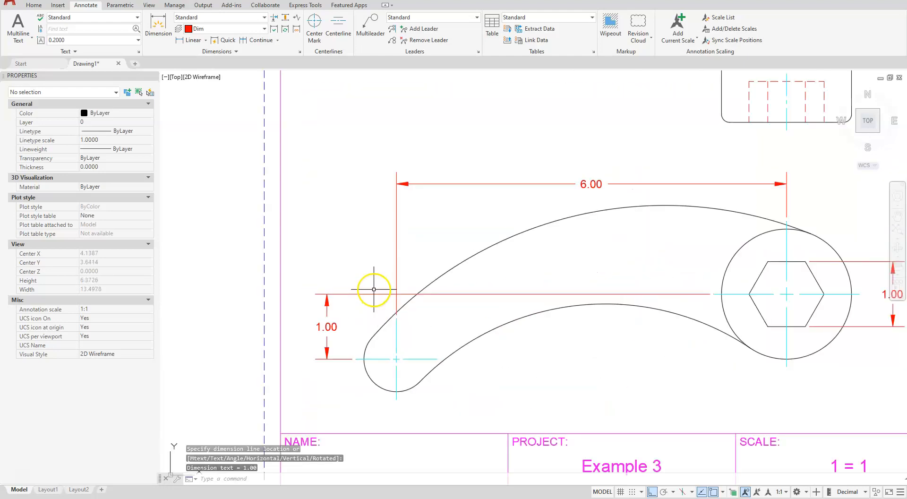
{"action": "left_click", "coordinate": [206, 42]}
{"action": "left_click", "coordinate": [207, 132]}
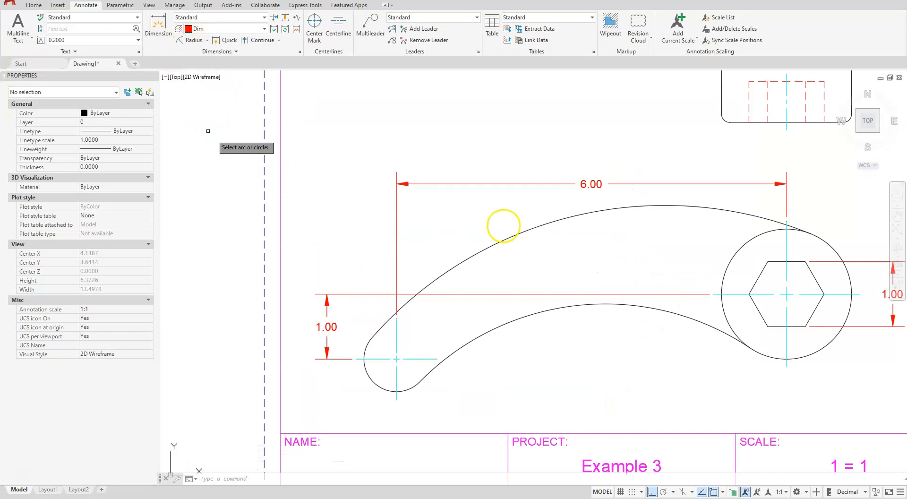
{"action": "left_click", "coordinate": [504, 237]}
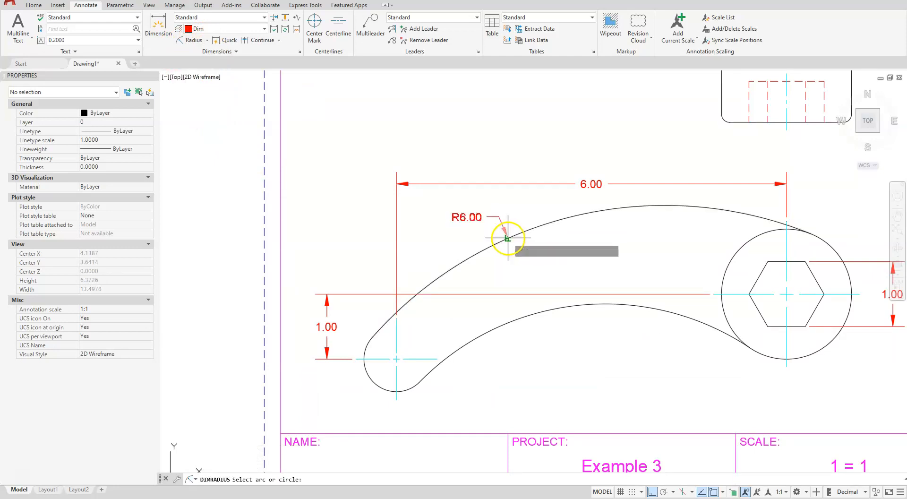
{"action": "left_click", "coordinate": [474, 229]}
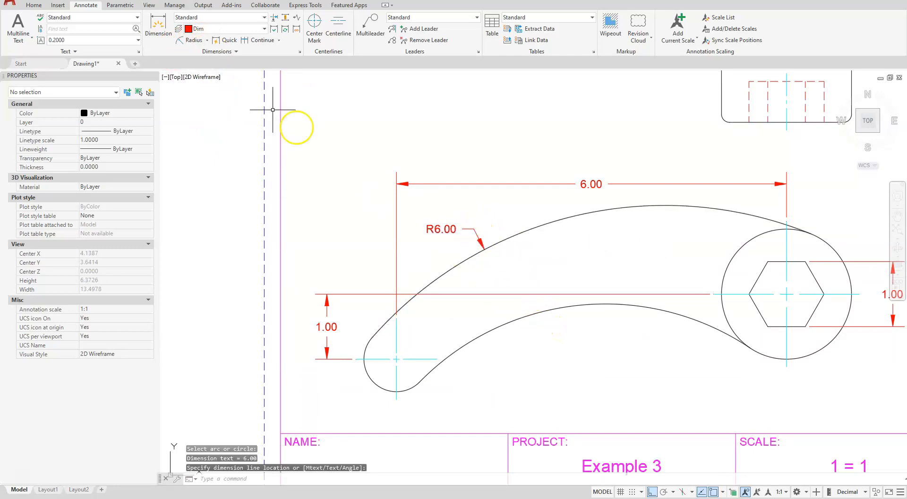
Add radius dimensions to the handle's lower arc and its rounded end, placing both texts outside the outline
{"action": "left_click", "coordinate": [193, 40]}
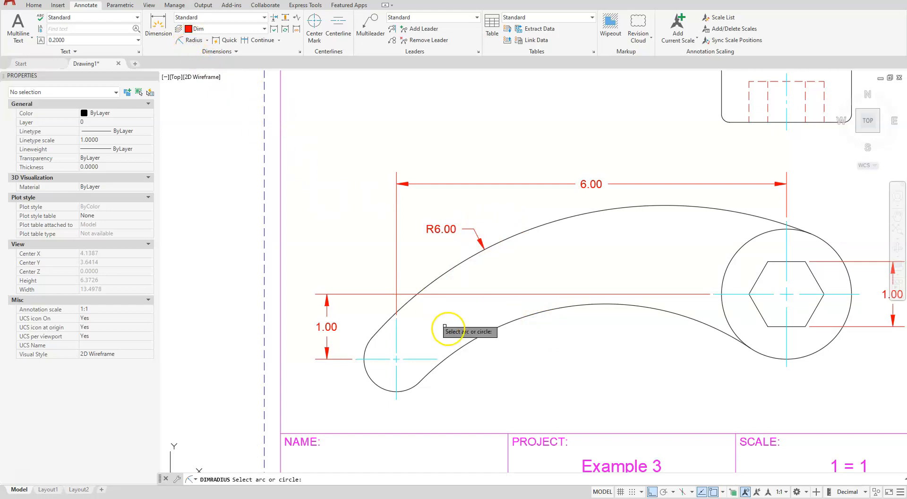
{"action": "left_click", "coordinate": [488, 327]}
{"action": "left_click", "coordinate": [516, 358]}
{"action": "left_click", "coordinate": [185, 42]}
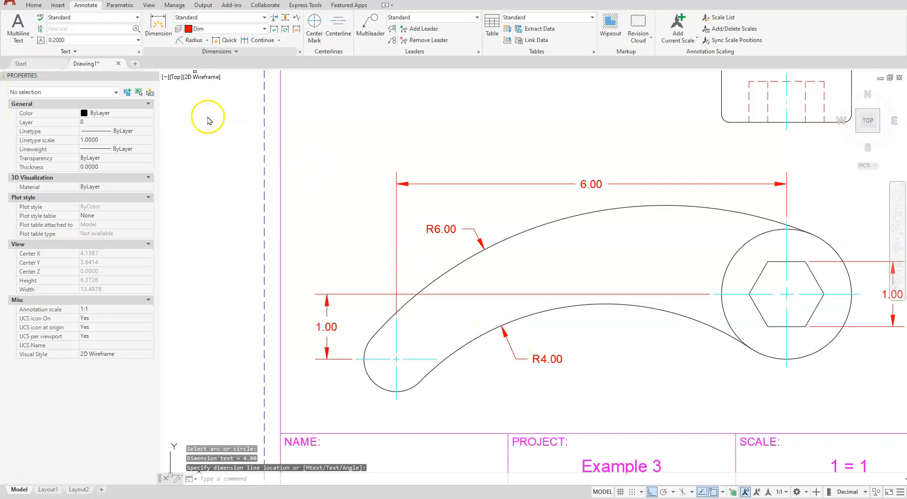
{"action": "left_click", "coordinate": [375, 380]}
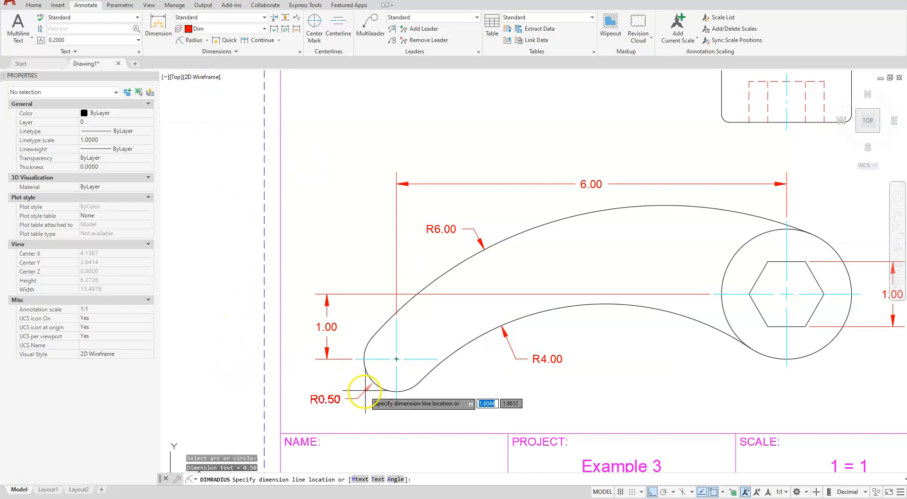
{"action": "scroll", "coordinate": [339, 390], "scroll_direction": "up", "scroll_amount": 4}
Add a vertical linear dimension for the handle's thickness in the upper view, placed outside its free end
{"action": "scroll", "coordinate": [339, 390], "scroll_direction": "down", "scroll_amount": 9}
{"action": "middle_click_drag", "start_coordinate": [449, 278], "coordinate": [454, 379]}
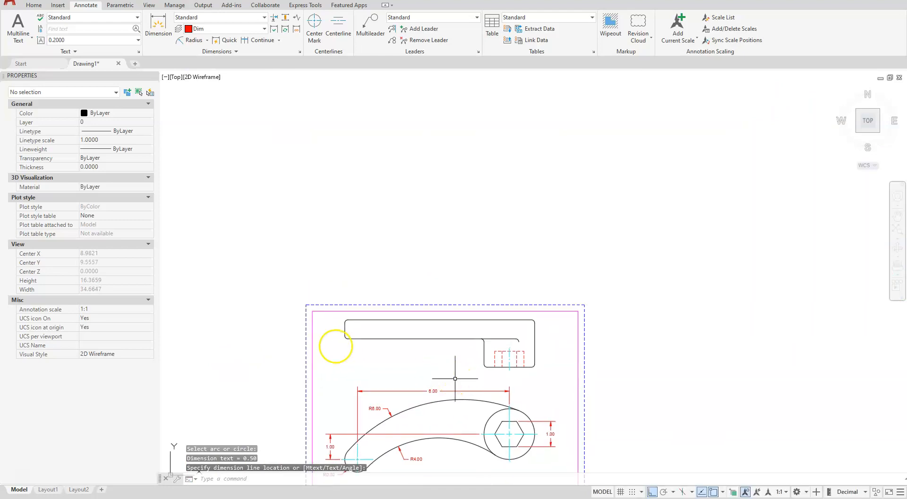
{"action": "scroll", "coordinate": [336, 345], "scroll_direction": "up", "scroll_amount": 4}
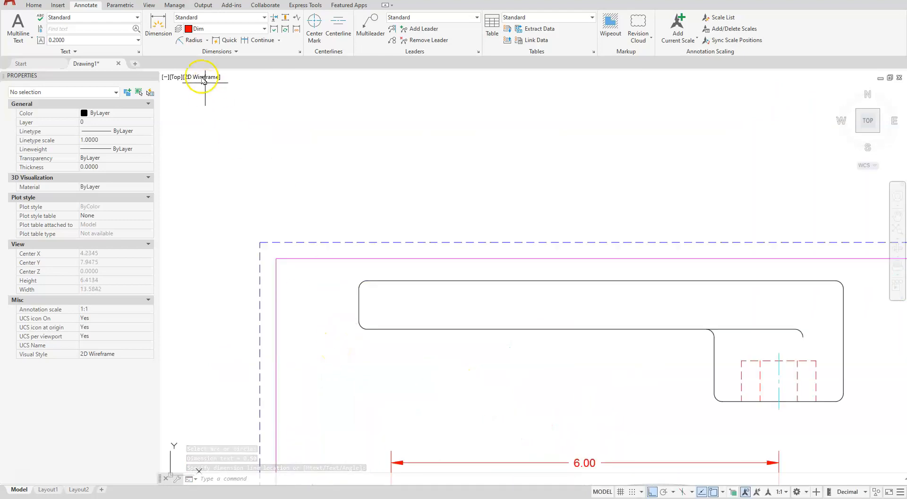
{"action": "left_click", "coordinate": [207, 41]}
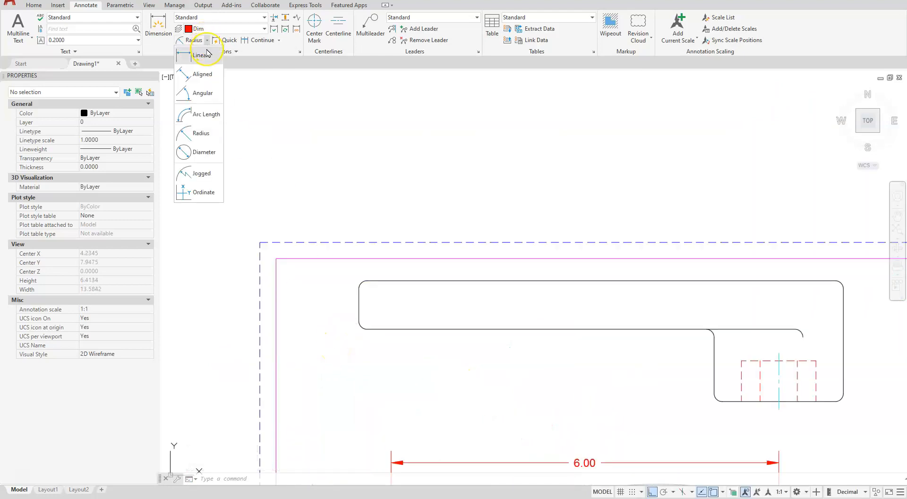
{"action": "left_click", "coordinate": [201, 54]}
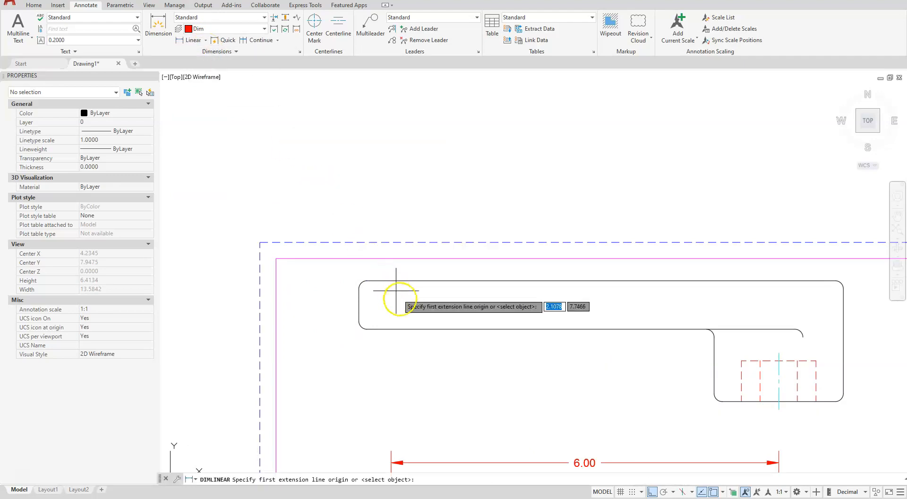
{"action": "left_click", "coordinate": [367, 282]}
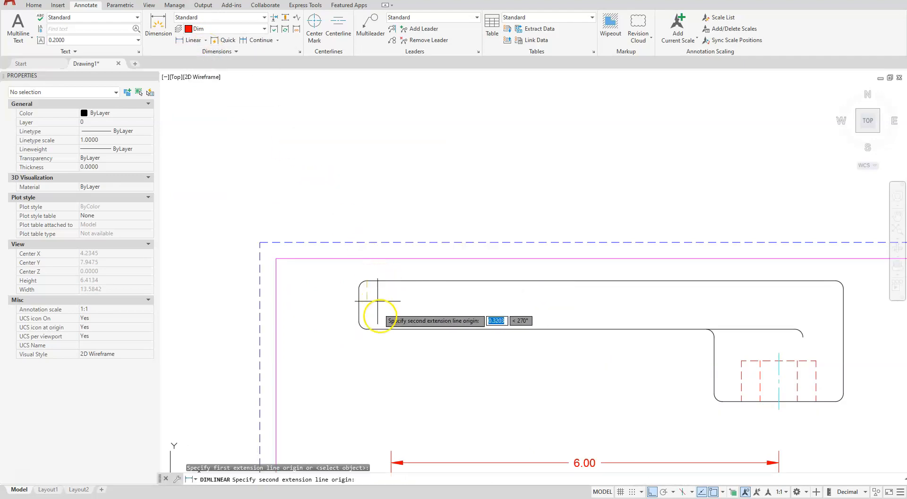
{"action": "left_click", "coordinate": [373, 325]}
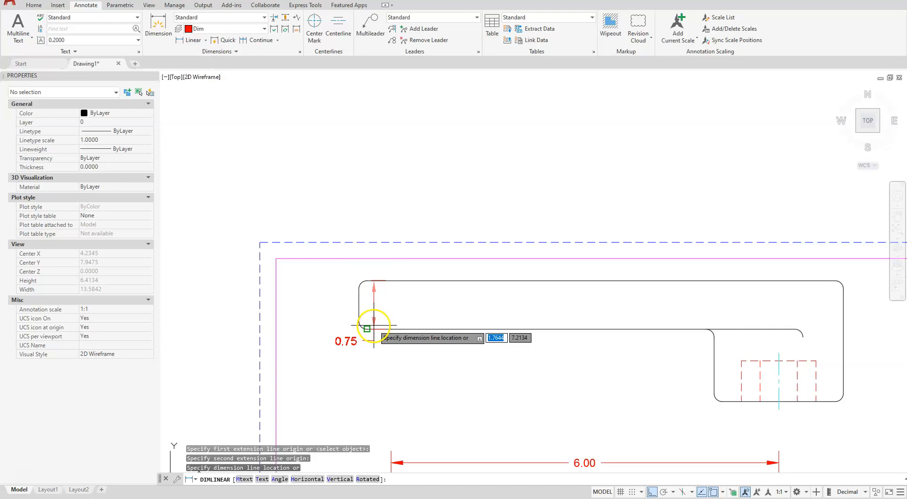
{"action": "left_click", "coordinate": [329, 305]}
Add a horizontal linear dimension across the full width of the wrench head in the upper view, placed below it
{"action": "middle_click_drag", "start_coordinate": [556, 348], "coordinate": [375, 263]}
{"action": "scroll", "coordinate": [569, 315], "scroll_direction": "up", "scroll_amount": 4}
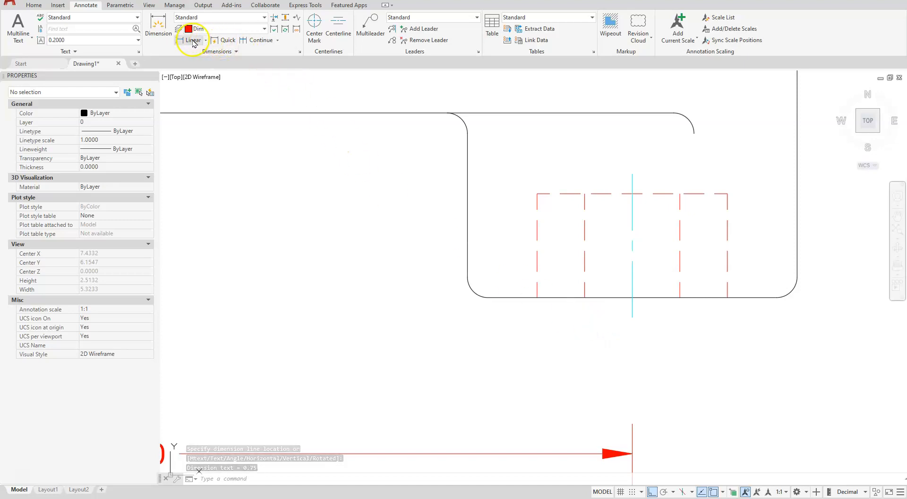
{"action": "left_click", "coordinate": [193, 42]}
{"action": "left_click", "coordinate": [467, 277]}
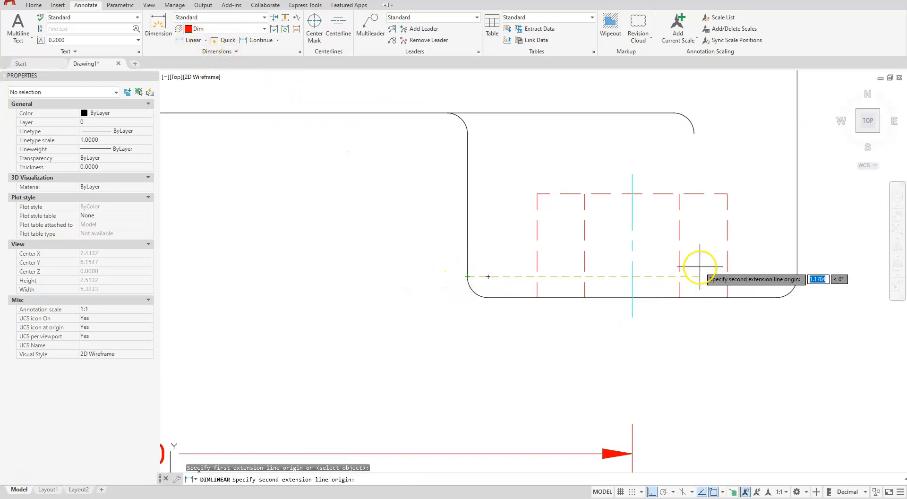
{"action": "left_click", "coordinate": [797, 276]}
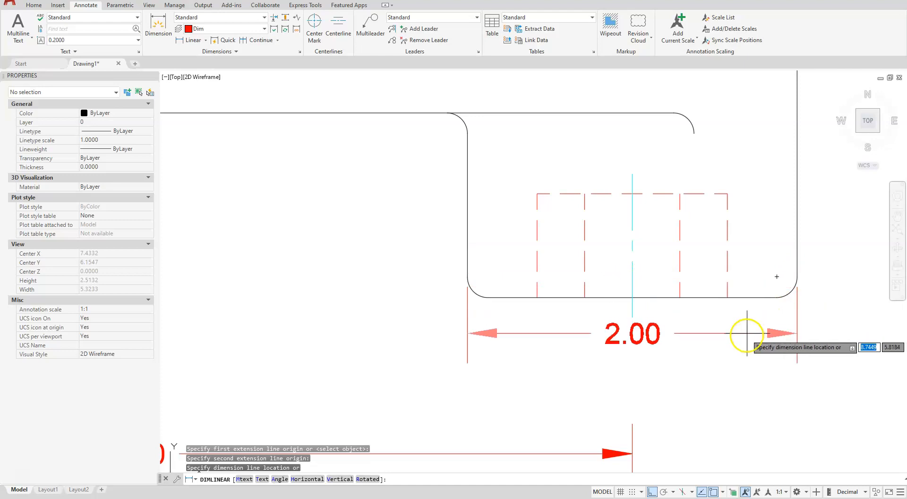
{"action": "left_click", "coordinate": [694, 365]}
{"action": "scroll", "coordinate": [404, 367], "scroll_direction": "down", "scroll_amount": 2}
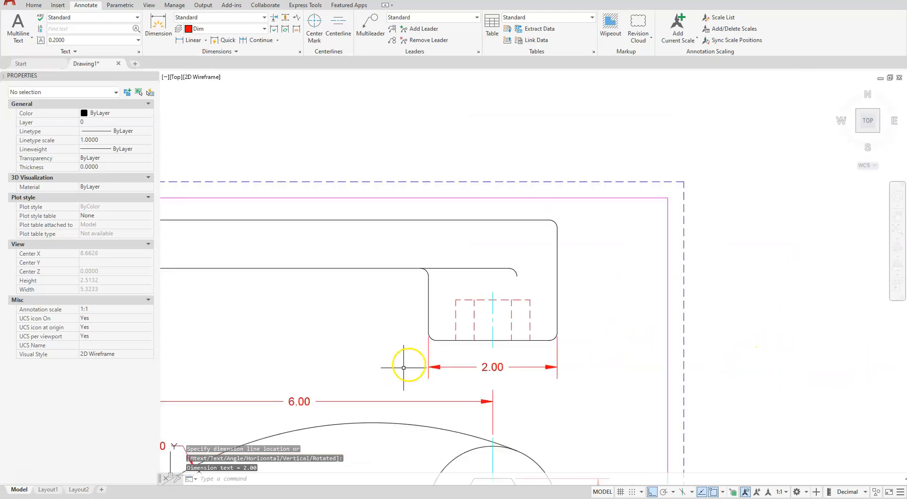
{"action": "scroll", "coordinate": [628, 272], "scroll_direction": "up", "scroll_amount": 2}
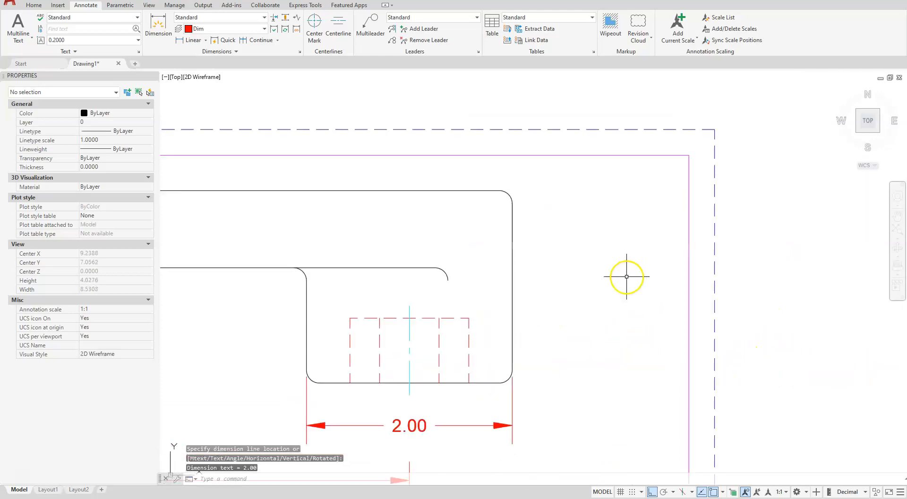
{"action": "left_click", "coordinate": [190, 41]}
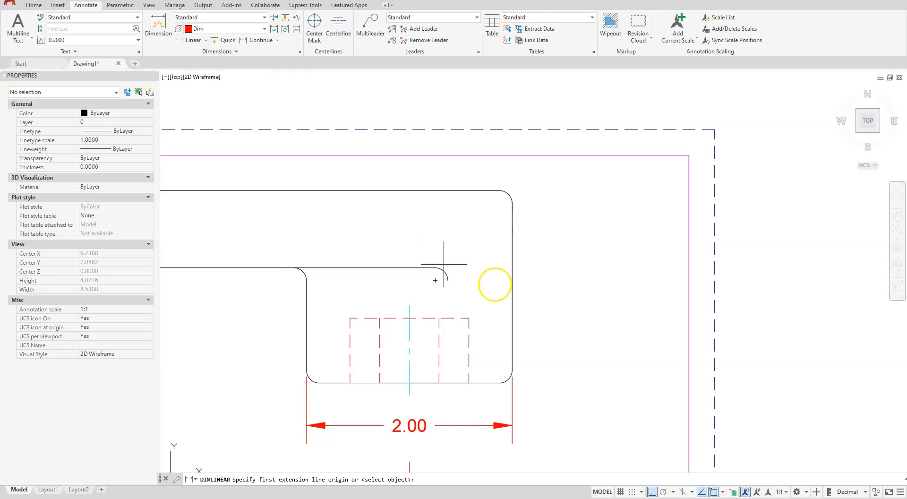
{"action": "left_click", "coordinate": [499, 190]}
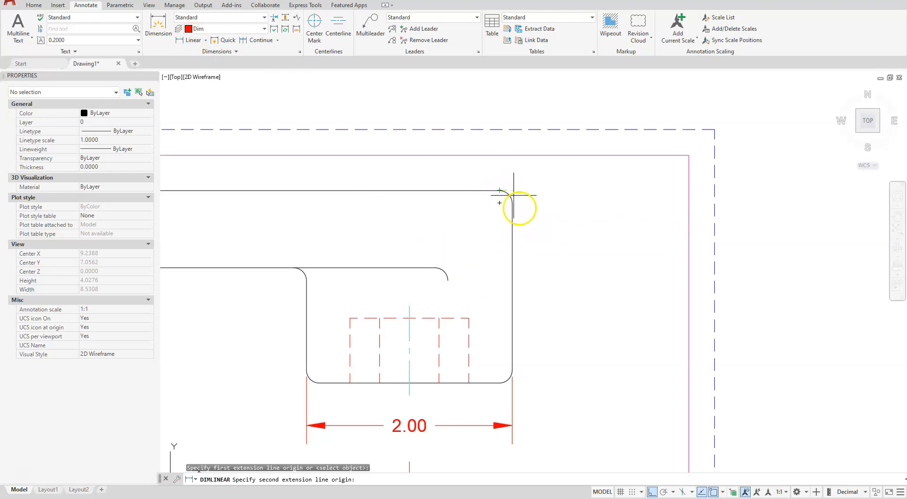
{"action": "left_click", "coordinate": [500, 382]}
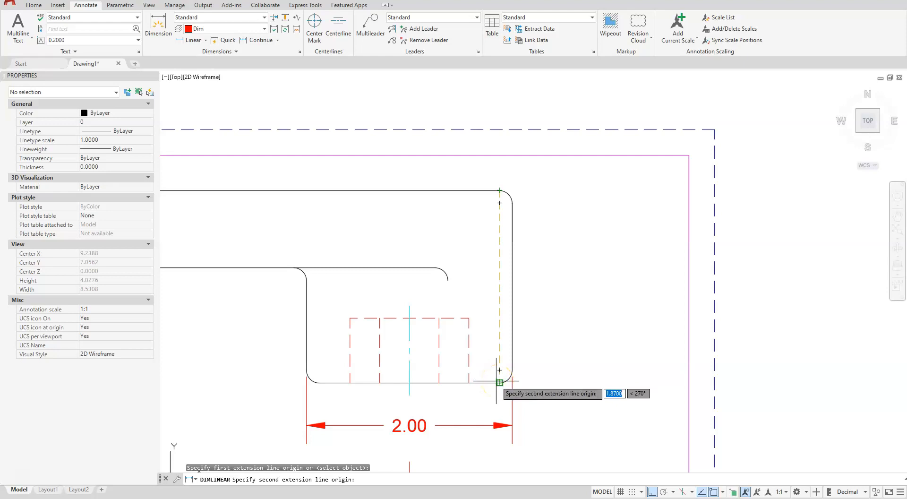
{"action": "key", "text": "Escape"}
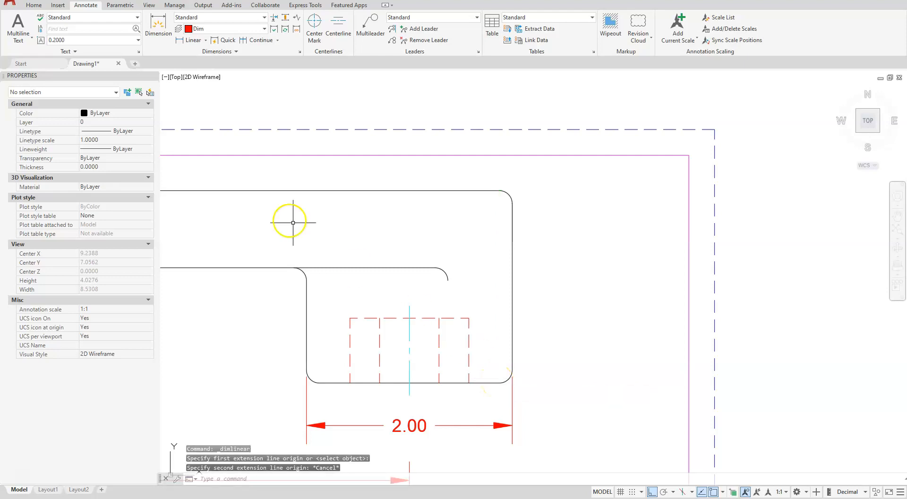
Dimension the hidden hexagonal socket's depth vertically from the head's bottom edge, placing the dimension outside the head
{"action": "left_click", "coordinate": [188, 41]}
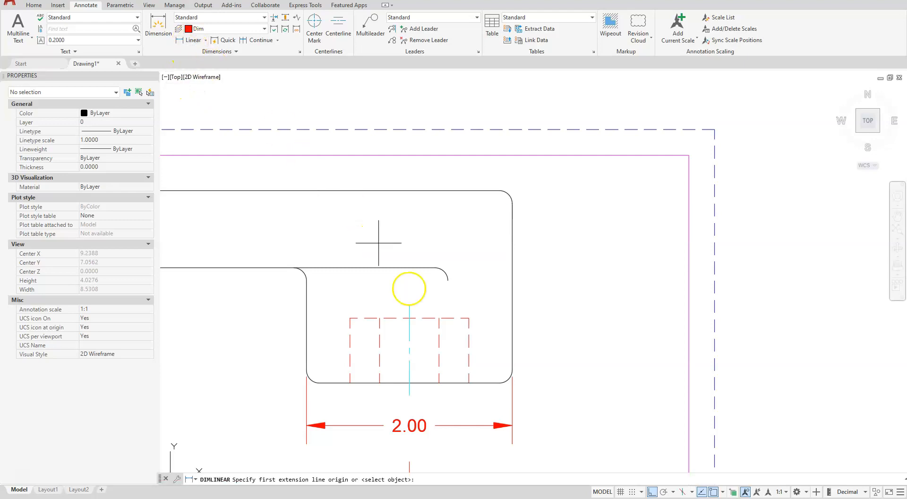
{"action": "left_click", "coordinate": [499, 383]}
{"action": "left_click", "coordinate": [468, 317]}
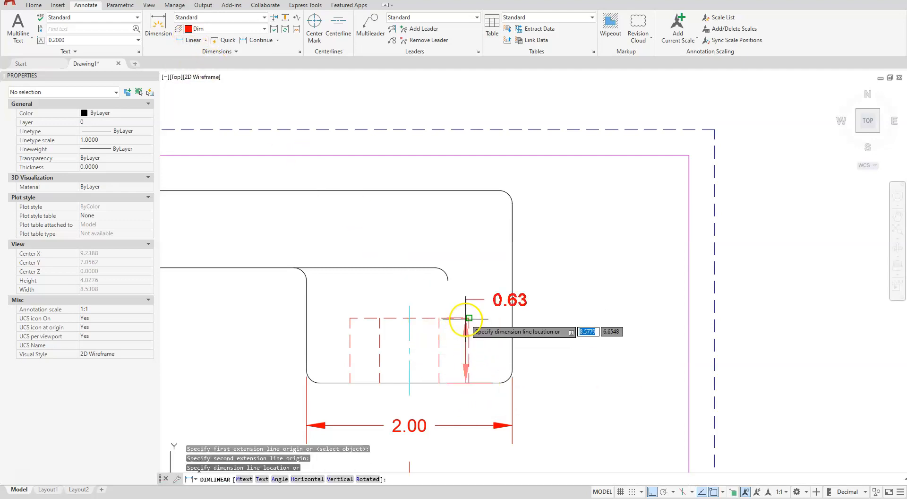
{"action": "left_click", "coordinate": [553, 336]}
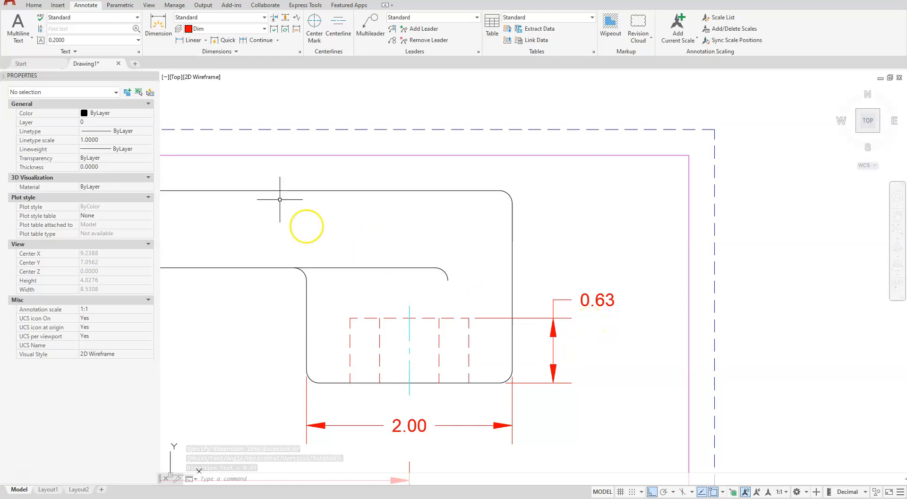
Add a baseline dimension from the socket depth dimension to the part's top edge, giving the overall height
{"action": "left_click", "coordinate": [277, 41]}
{"action": "left_click", "coordinate": [267, 72]}
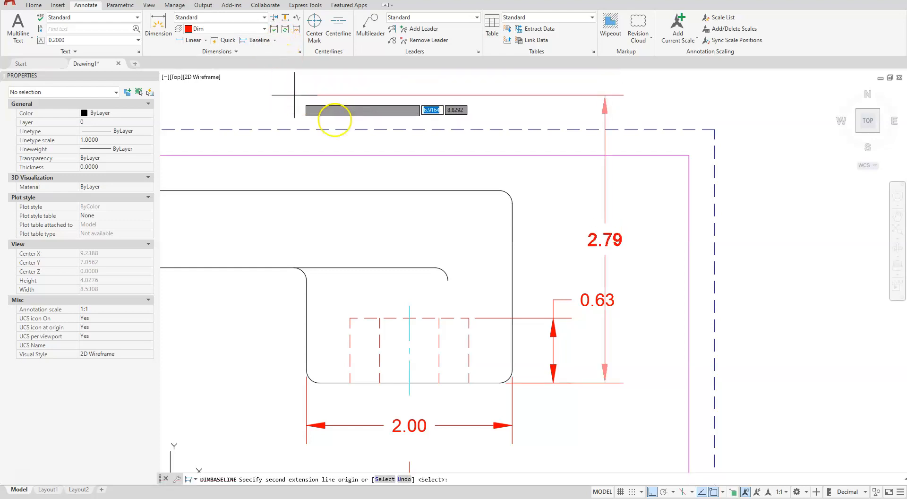
{"action": "left_click", "coordinate": [493, 191]}
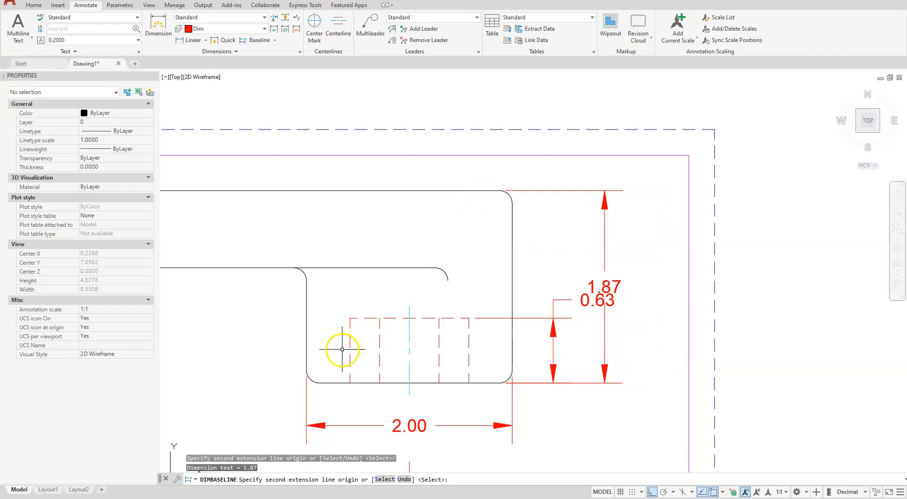
{"action": "key", "text": "Escape"}
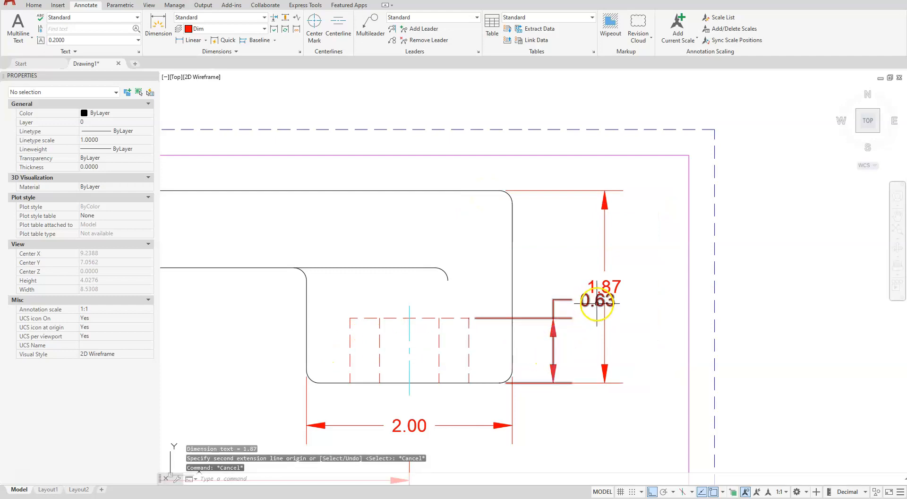
Move the socket depth dimension's text between its two extension lines, clear of the overall height text
{"action": "scroll", "coordinate": [528, 342], "scroll_direction": "up", "scroll_amount": 2}
{"action": "left_click", "coordinate": [576, 306]}
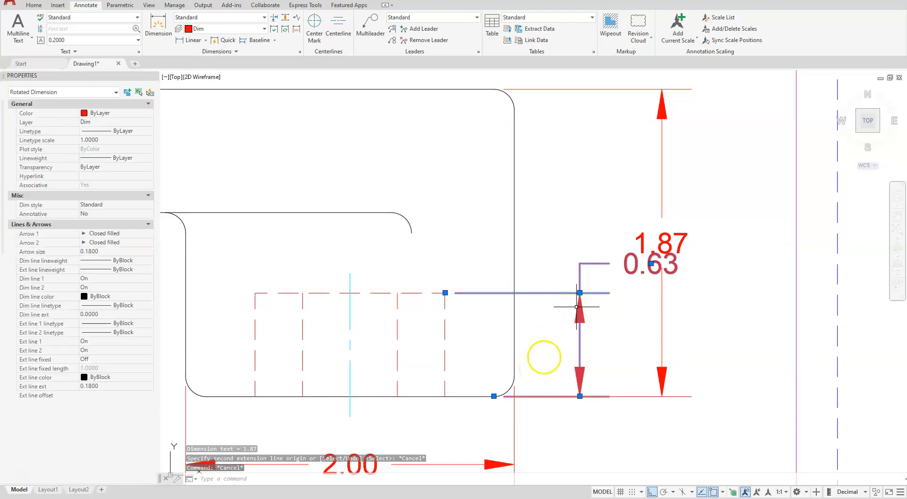
{"action": "left_click", "coordinate": [650, 263]}
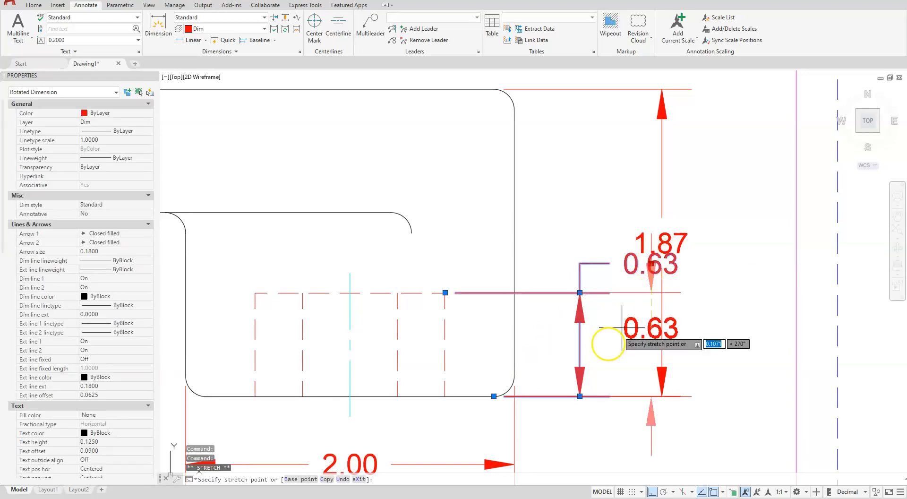
{"action": "left_click", "coordinate": [579, 344]}
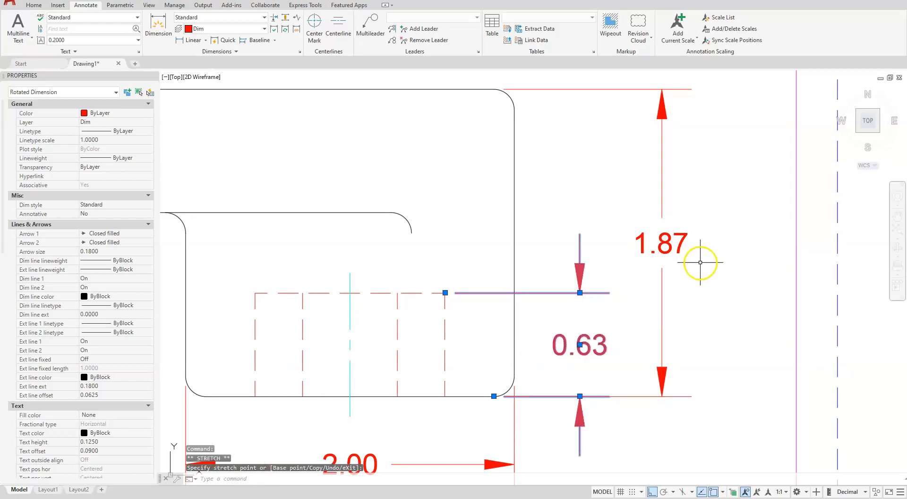
{"action": "scroll", "coordinate": [700, 262], "scroll_direction": "down", "scroll_amount": 3}
{"action": "key", "text": "Escape"}
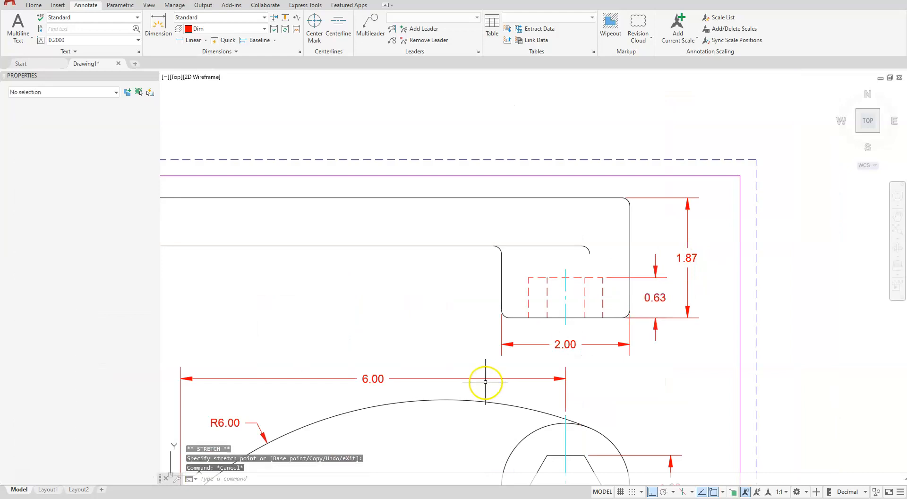
{"action": "middle_click_drag", "start_coordinate": [649, 396], "coordinate": [720, 275]}
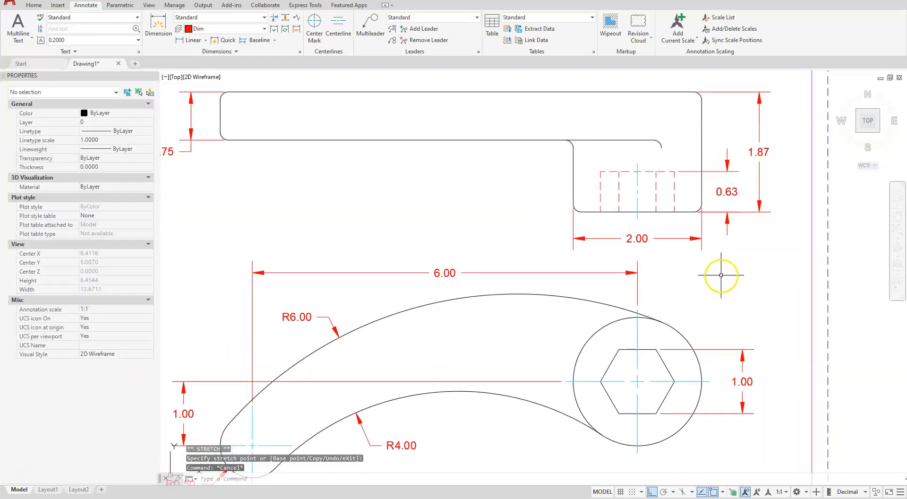
Give the head's horizontal width dimension in the upper view the diameter symbol prefix %%C
{"action": "left_click", "coordinate": [640, 238]}
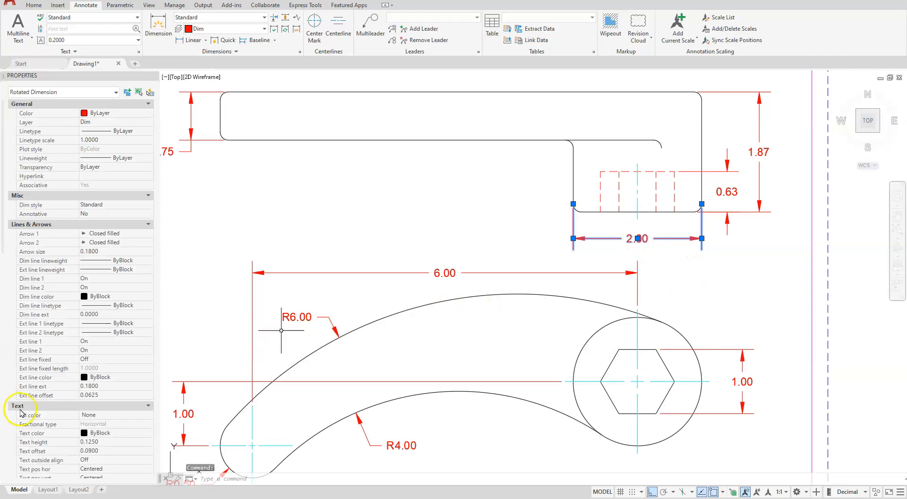
{"action": "scroll", "coordinate": [66, 364], "scroll_direction": "down", "scroll_amount": 5}
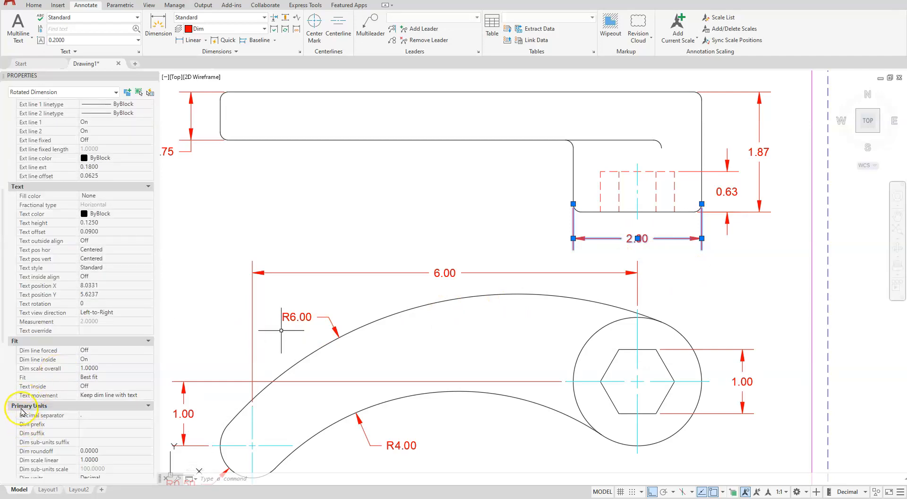
{"action": "left_click", "coordinate": [93, 423]}
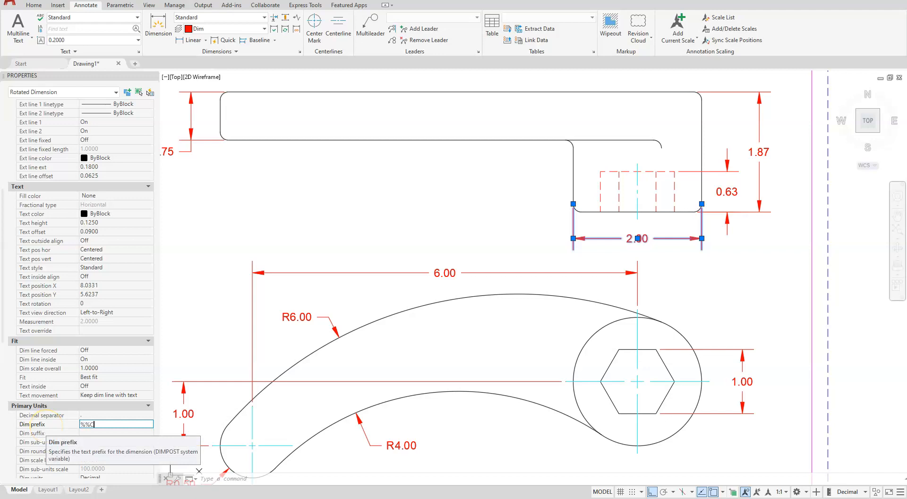
{"action": "left_click", "coordinate": [48, 431]}
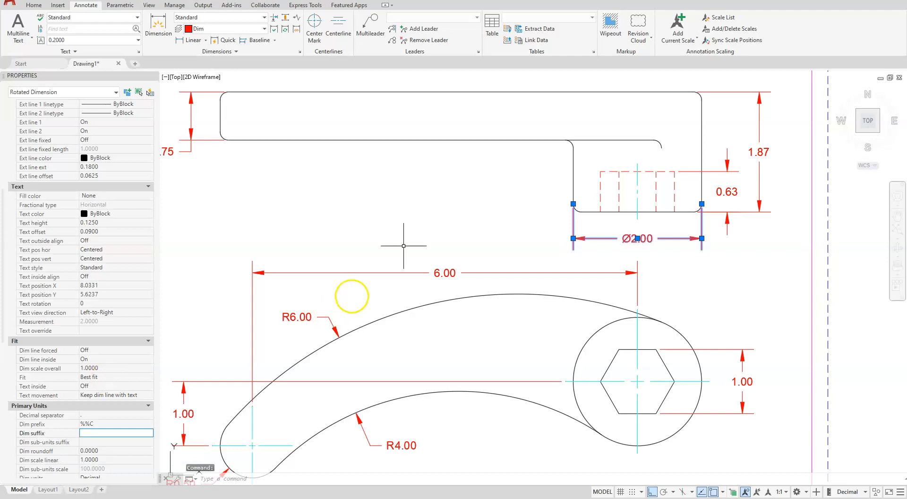
{"action": "key", "text": "Escape"}
{"action": "key", "text": "Escape"}
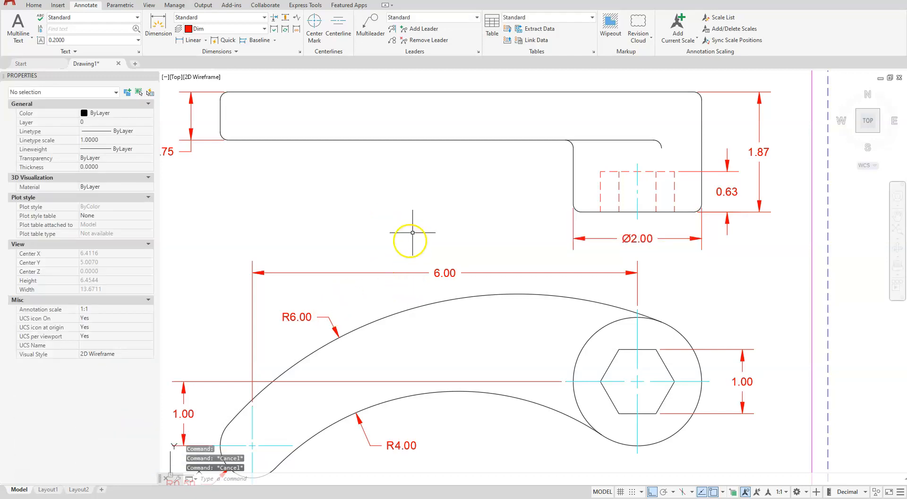
{"action": "scroll", "coordinate": [415, 227], "scroll_direction": "down", "scroll_amount": 2}
{"action": "scroll", "coordinate": [416, 227], "scroll_direction": "down", "scroll_amount": 2}
{"action": "scroll", "coordinate": [364, 263], "scroll_direction": "up", "scroll_amount": 2}
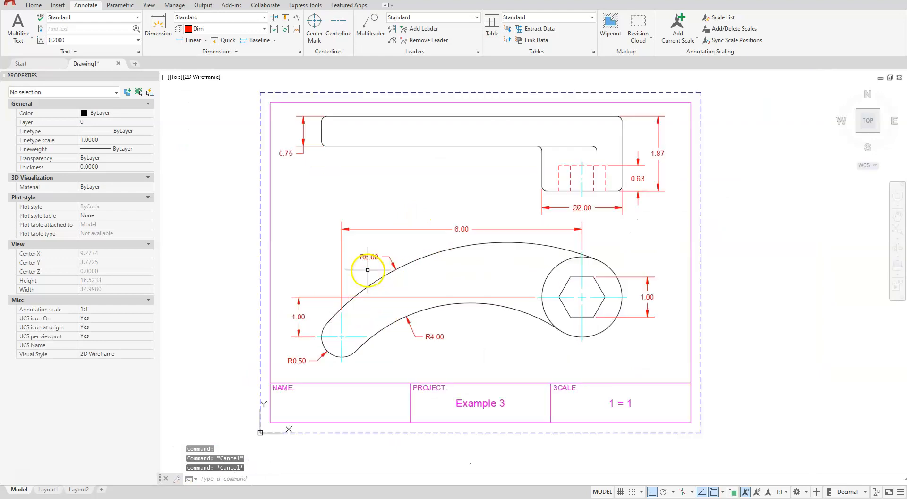
{"action": "middle_click_drag", "start_coordinate": [481, 214], "coordinate": [531, 226]}
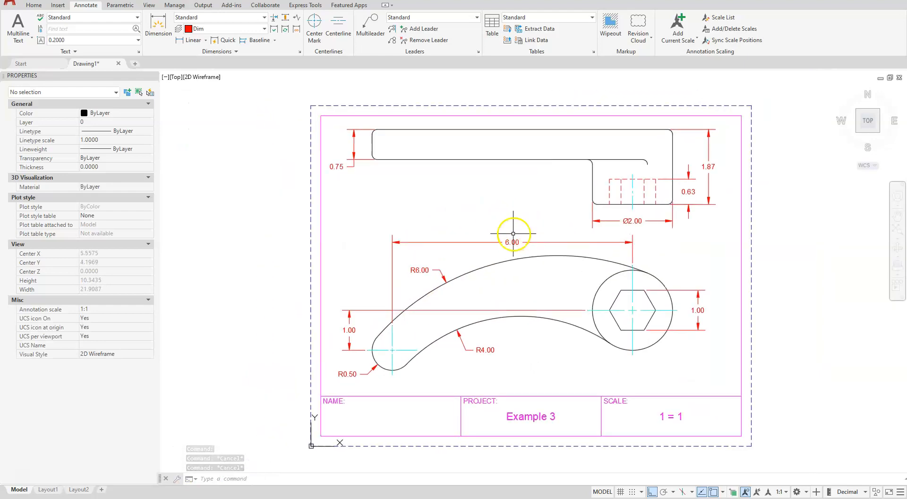